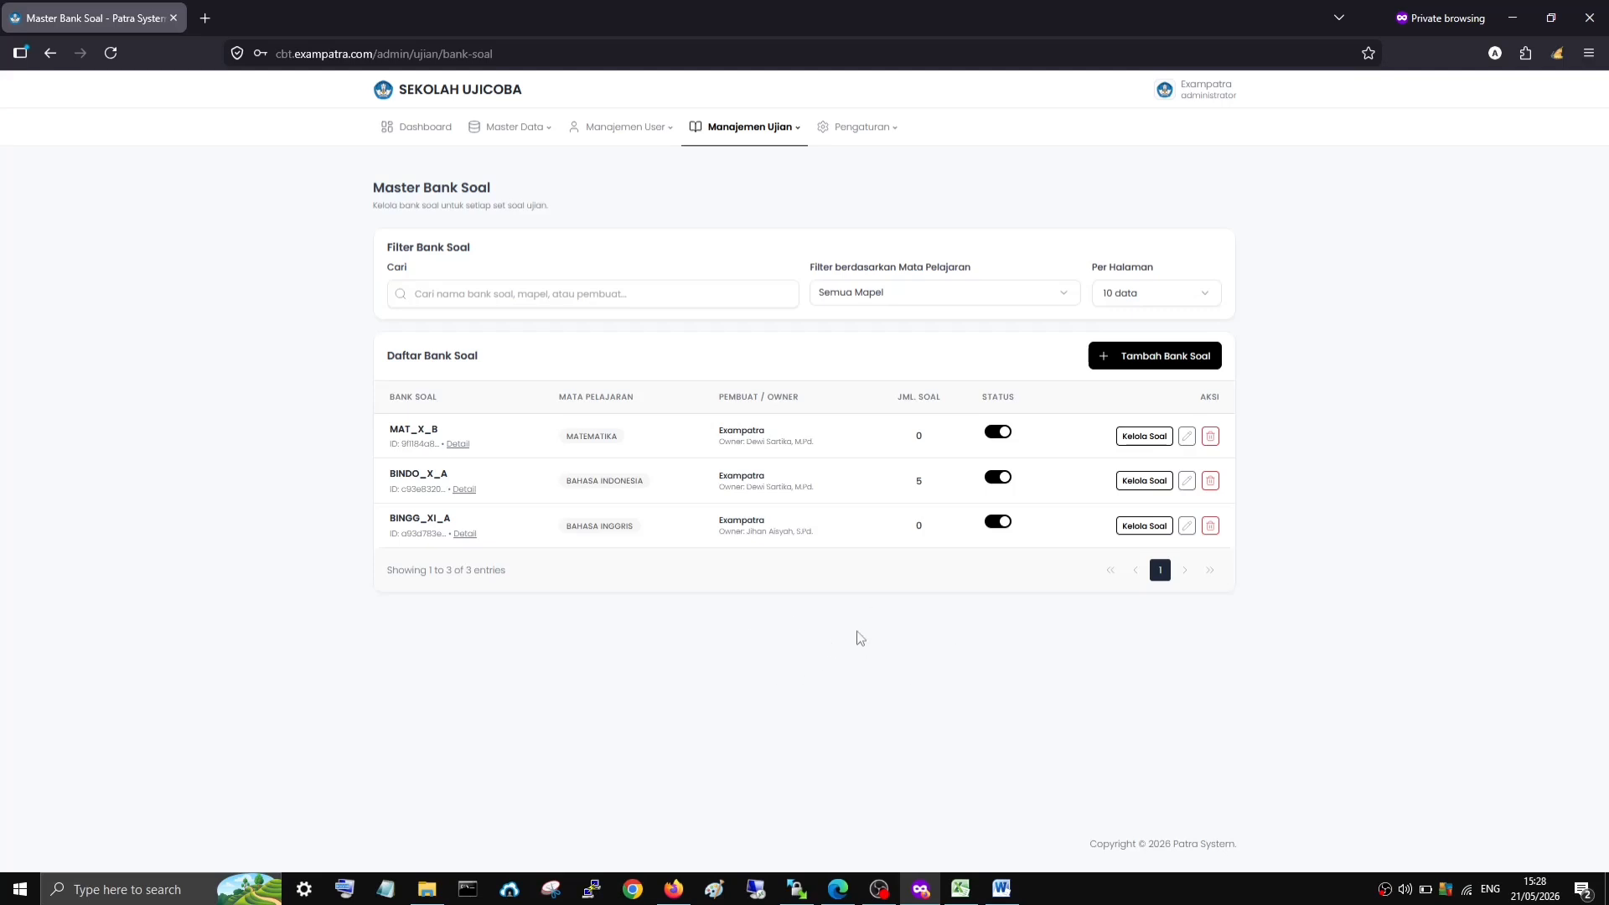
- Open the questions of bank BINDO_X_A and preview the first four questions as participants see them
left_click(1140, 483)
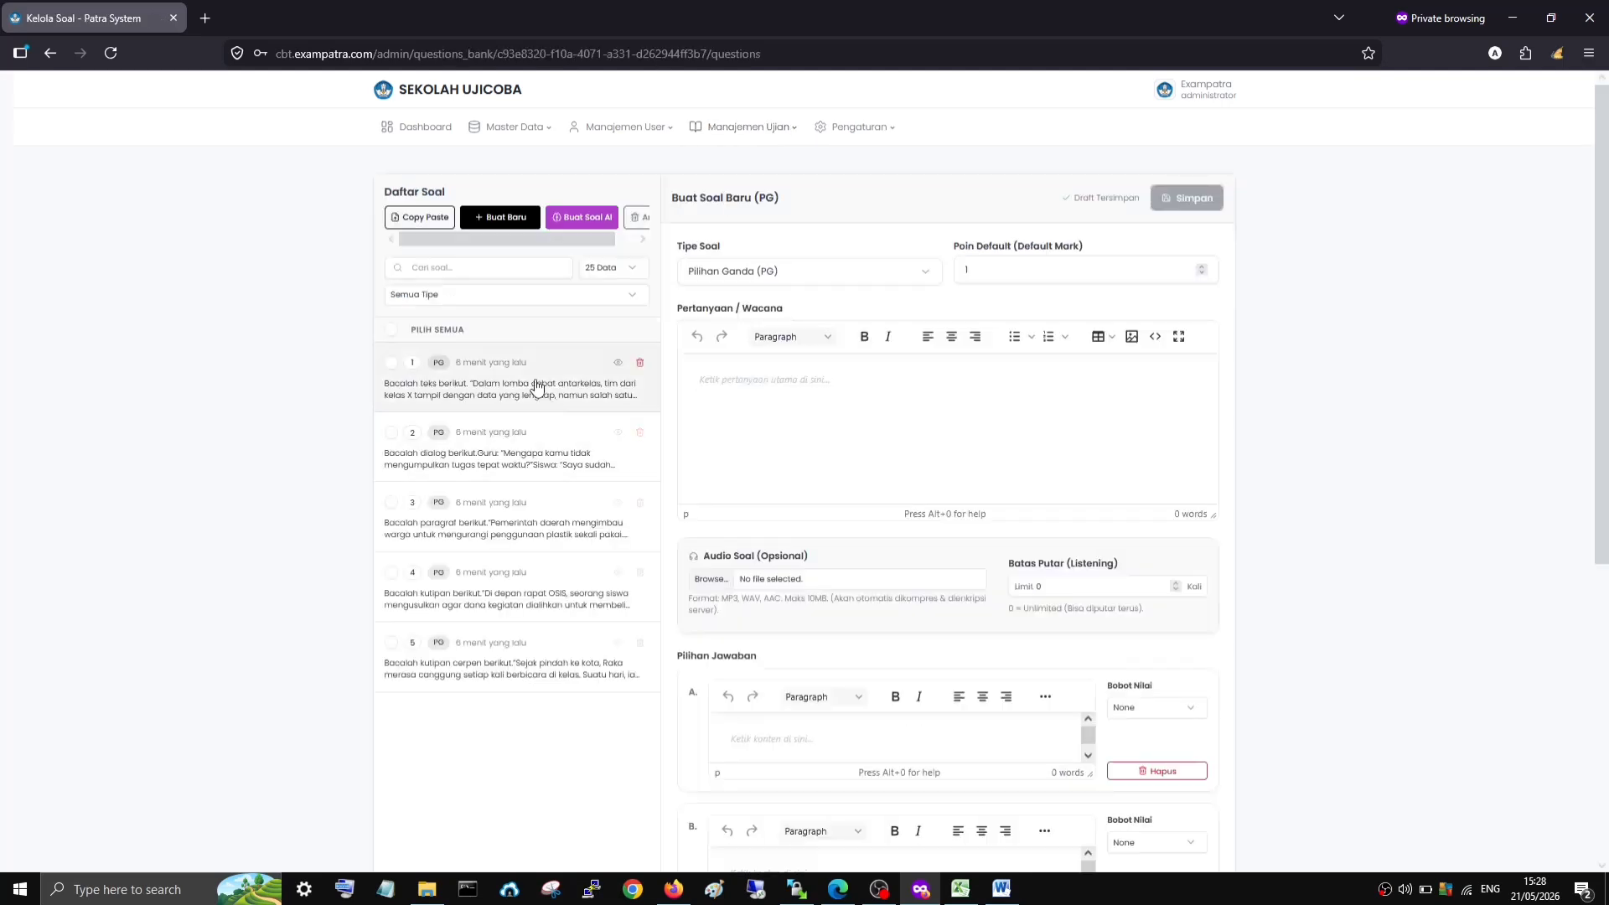
left_click(537, 387)
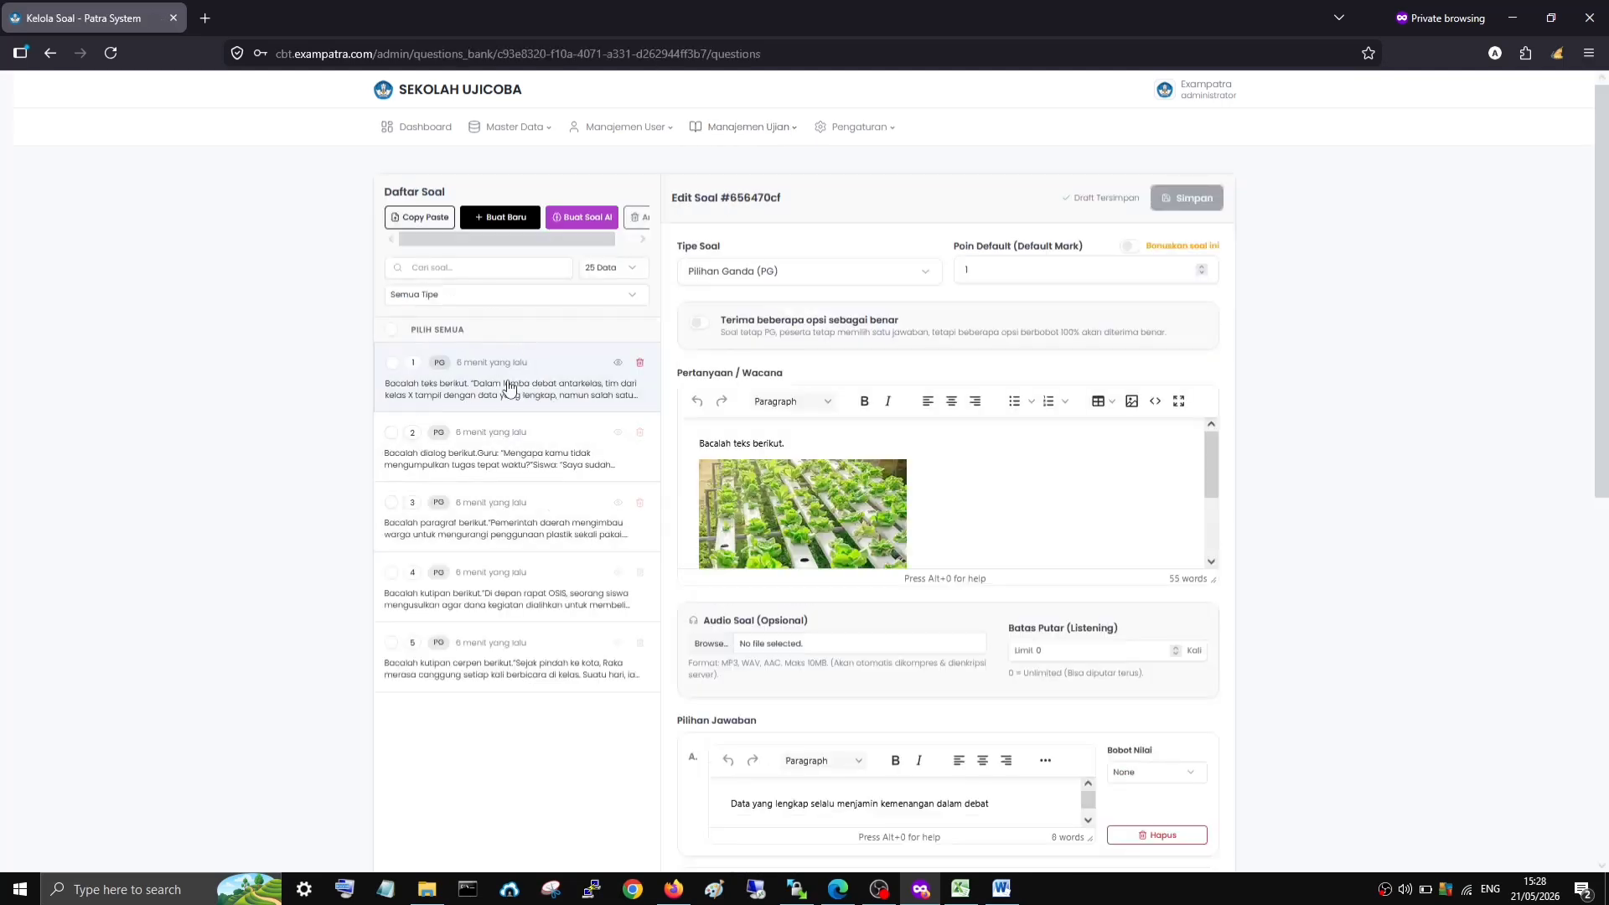
left_click(618, 363)
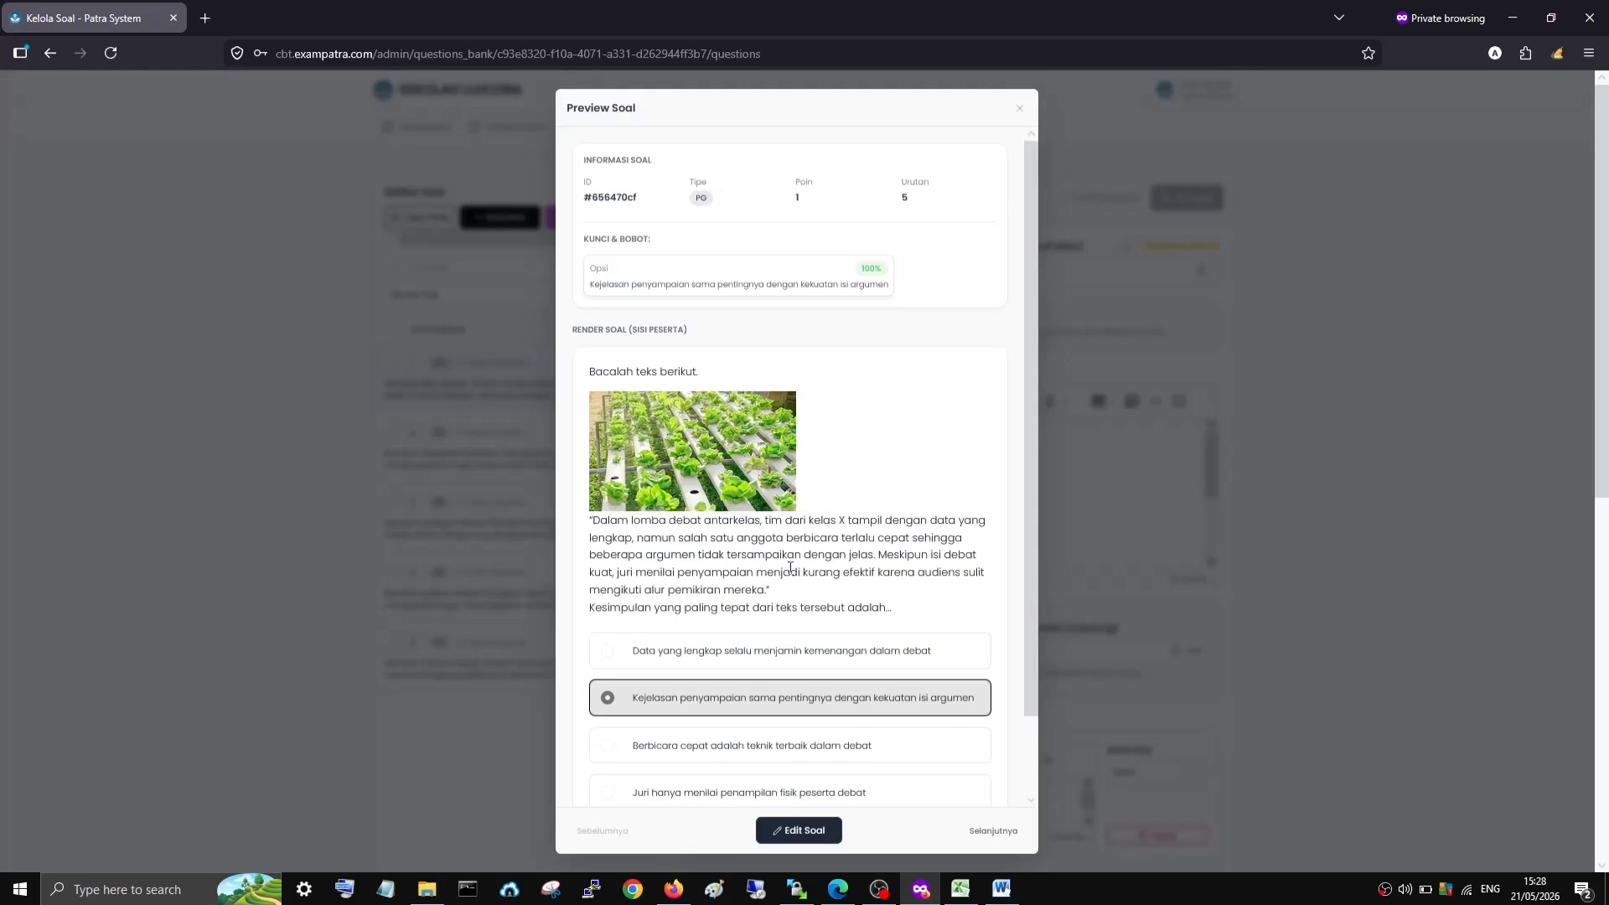
scroll(941, 726, "down", 2)
left_click(989, 829)
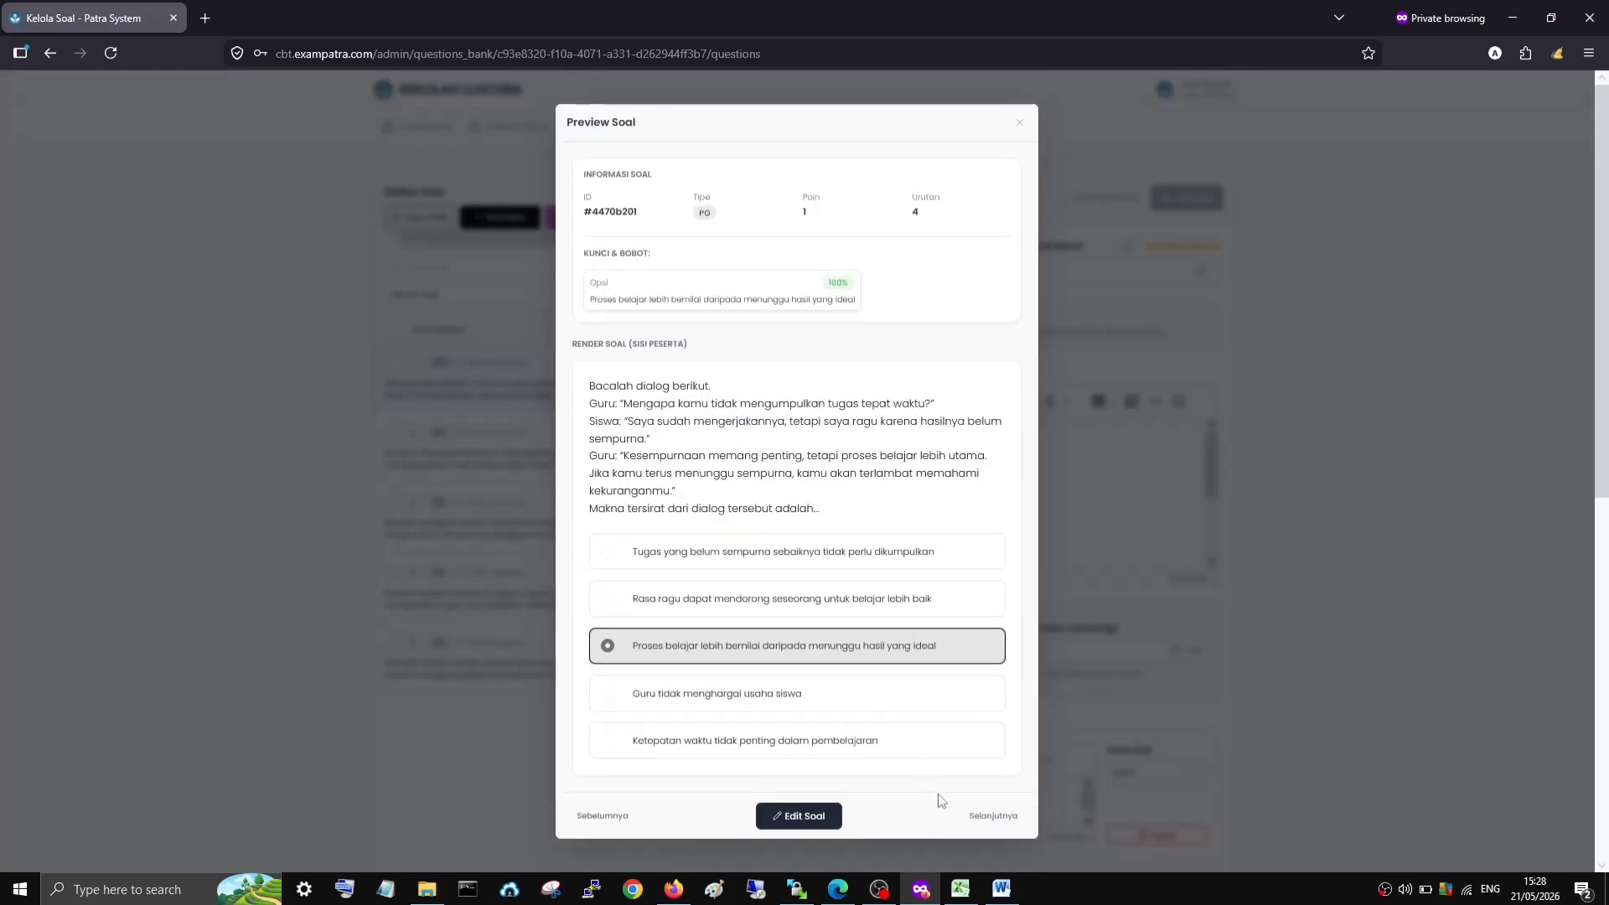
left_click(995, 817)
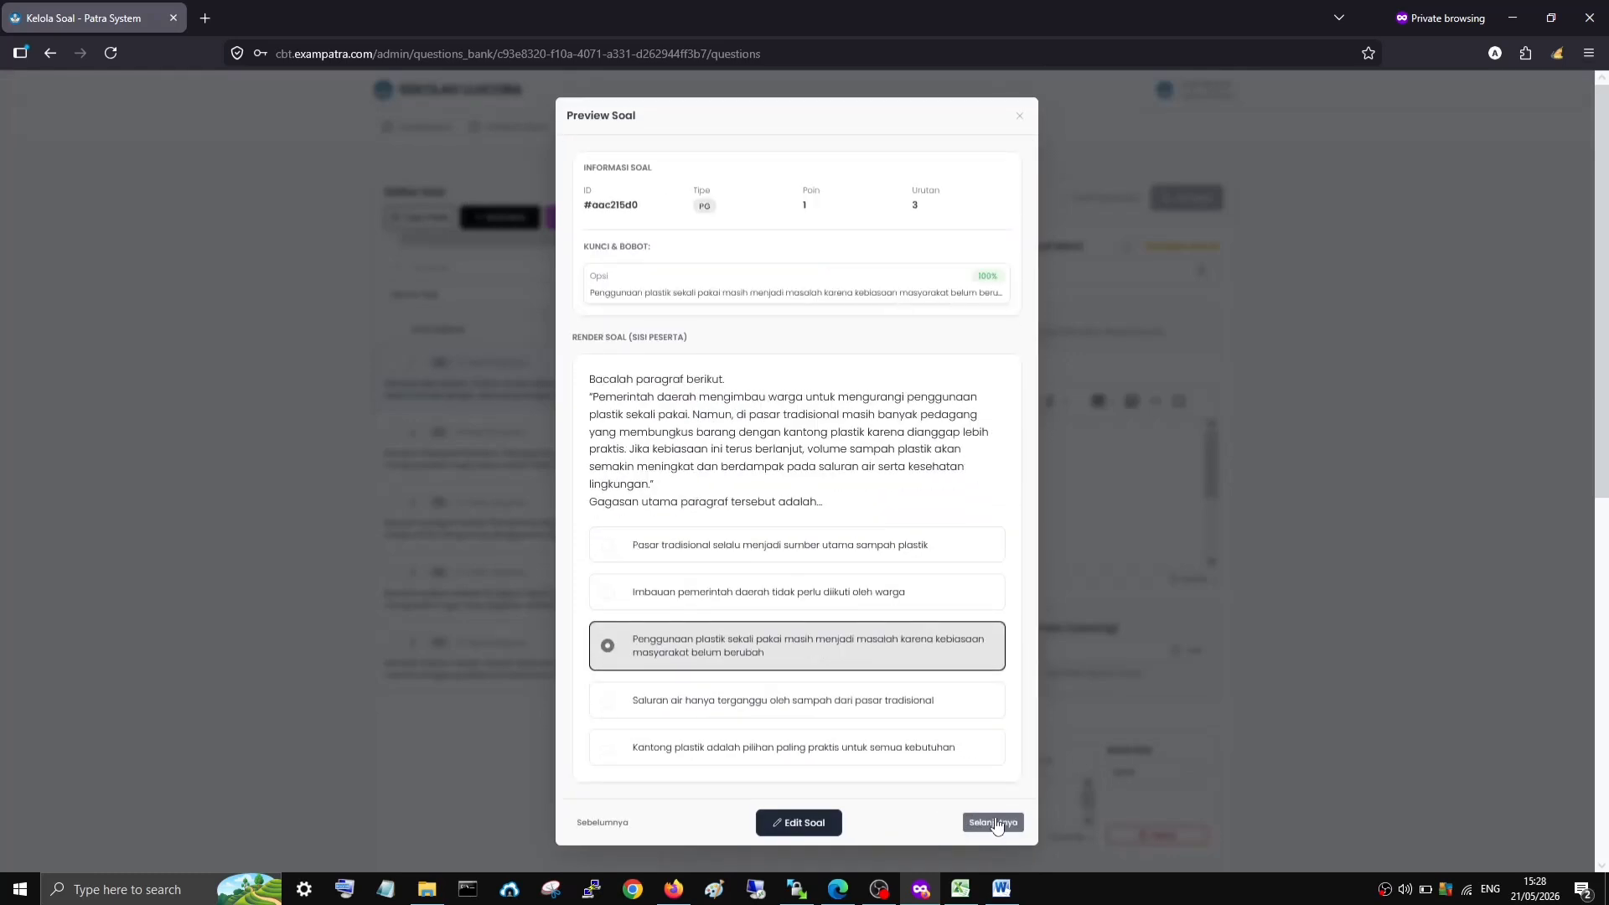
left_click(995, 823)
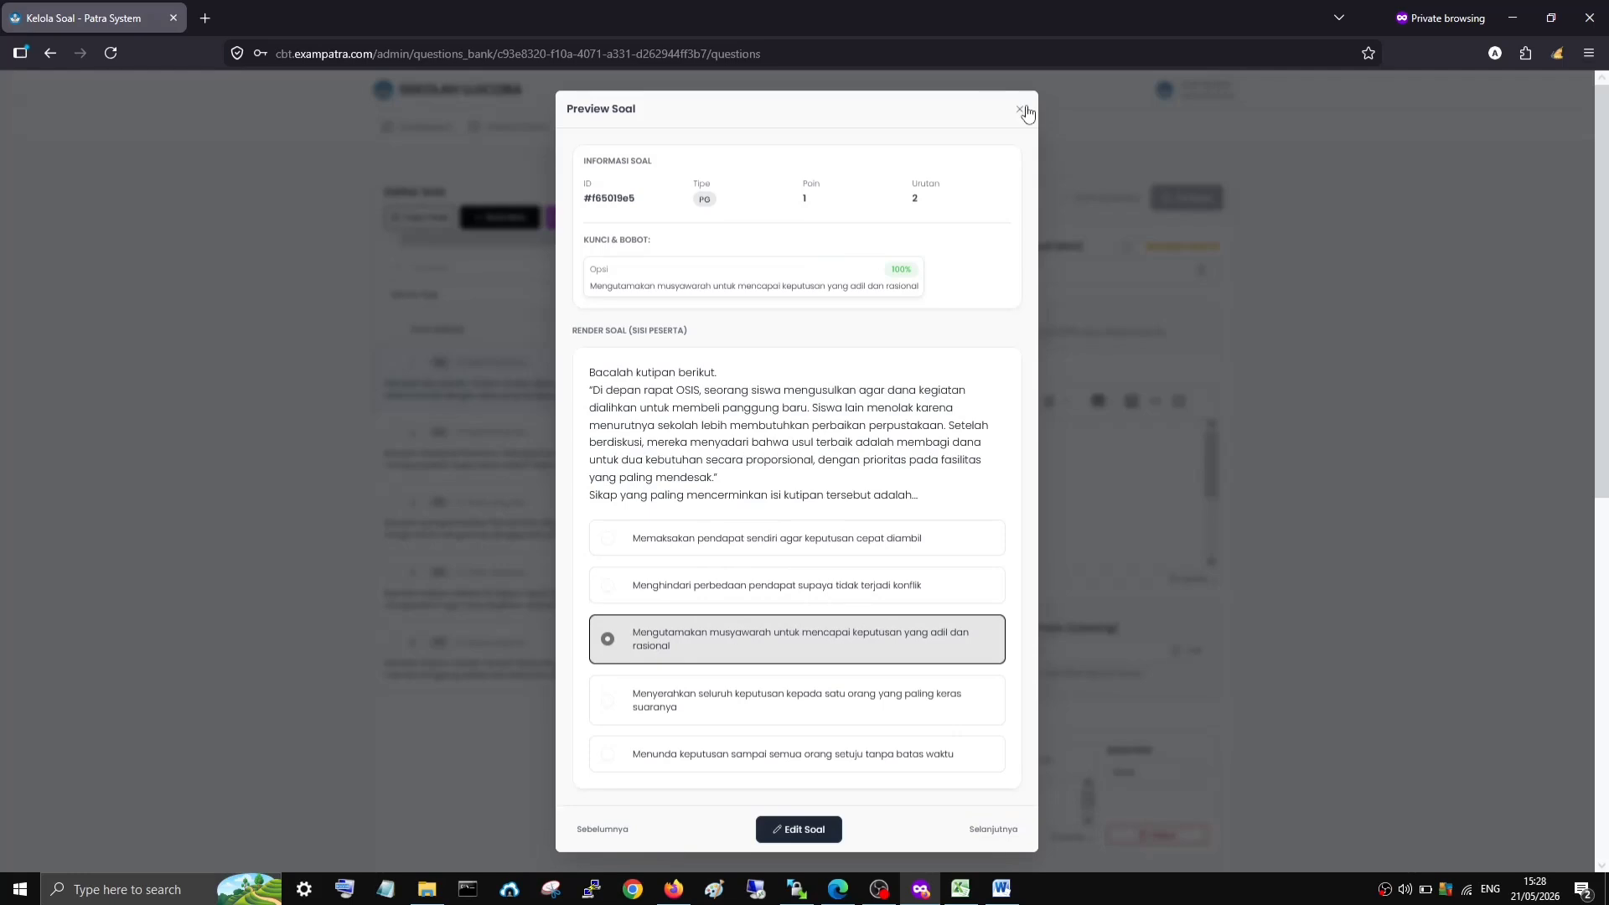
left_click(1023, 110)
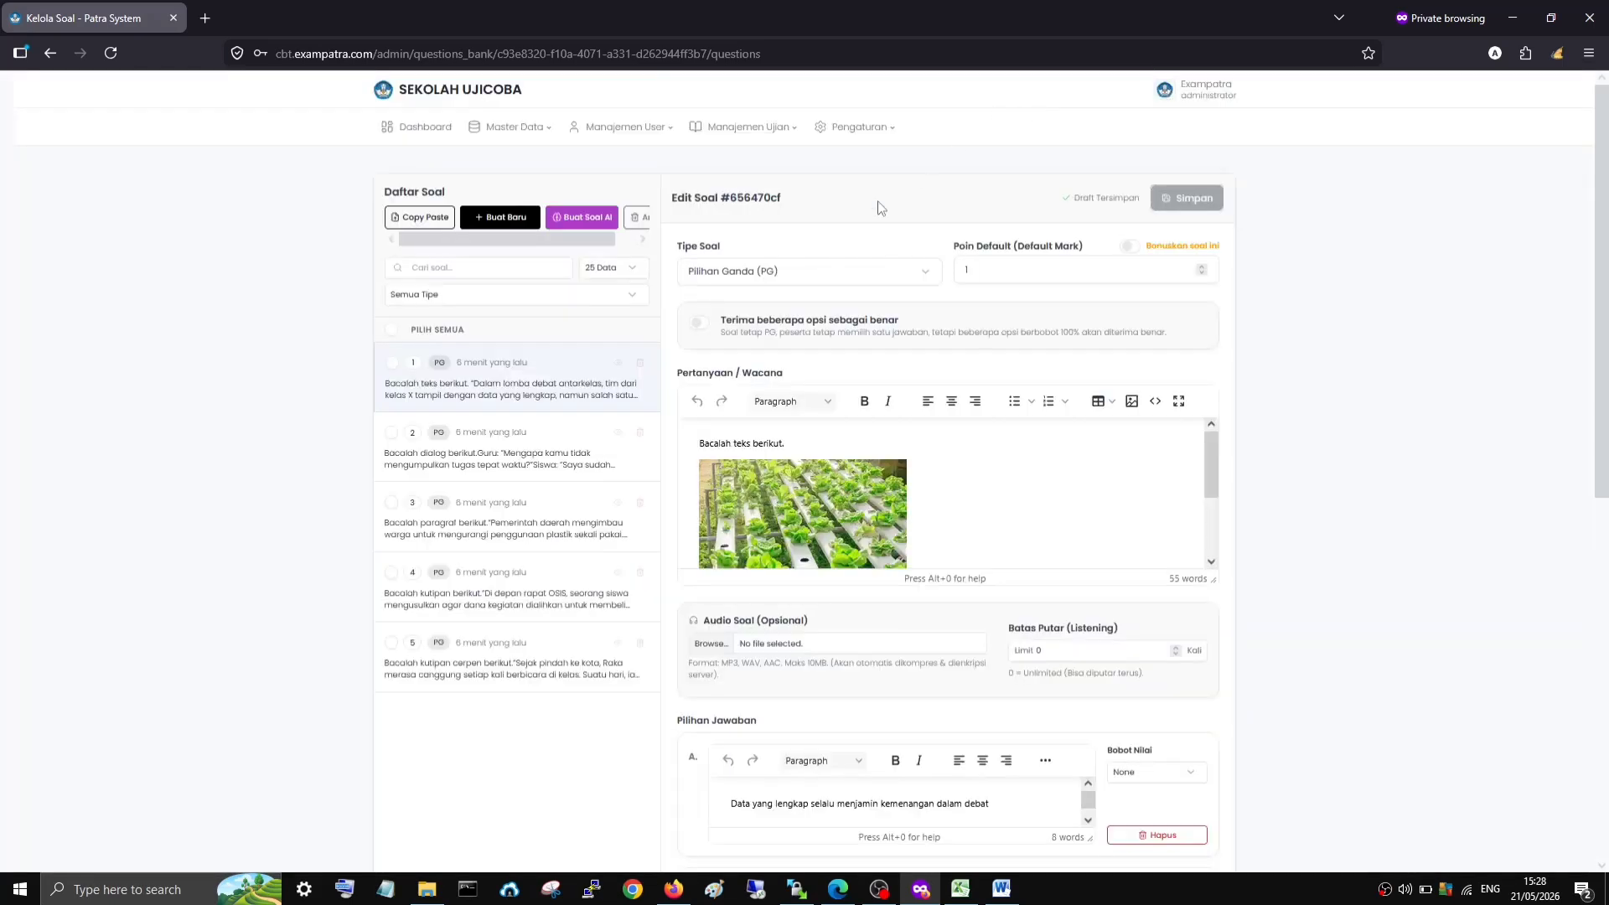
- Attach the audio file Cat.mp3 from the Desktop to the first question
left_click(503, 446)
left_click(521, 379)
scroll(792, 512, "down", 2)
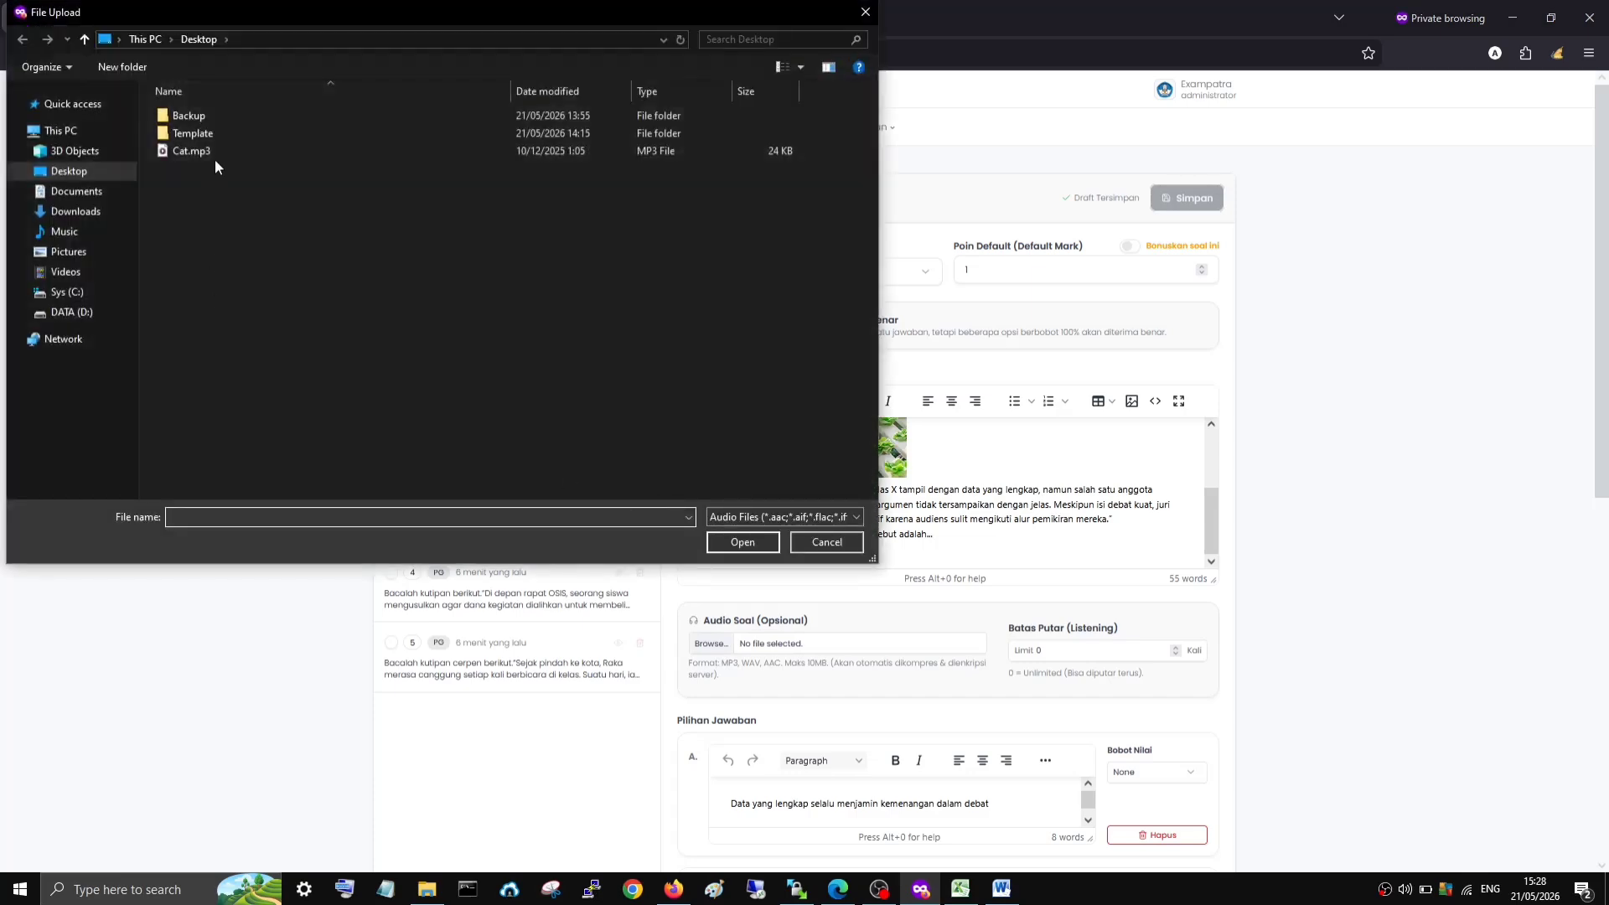
left_click(215, 156)
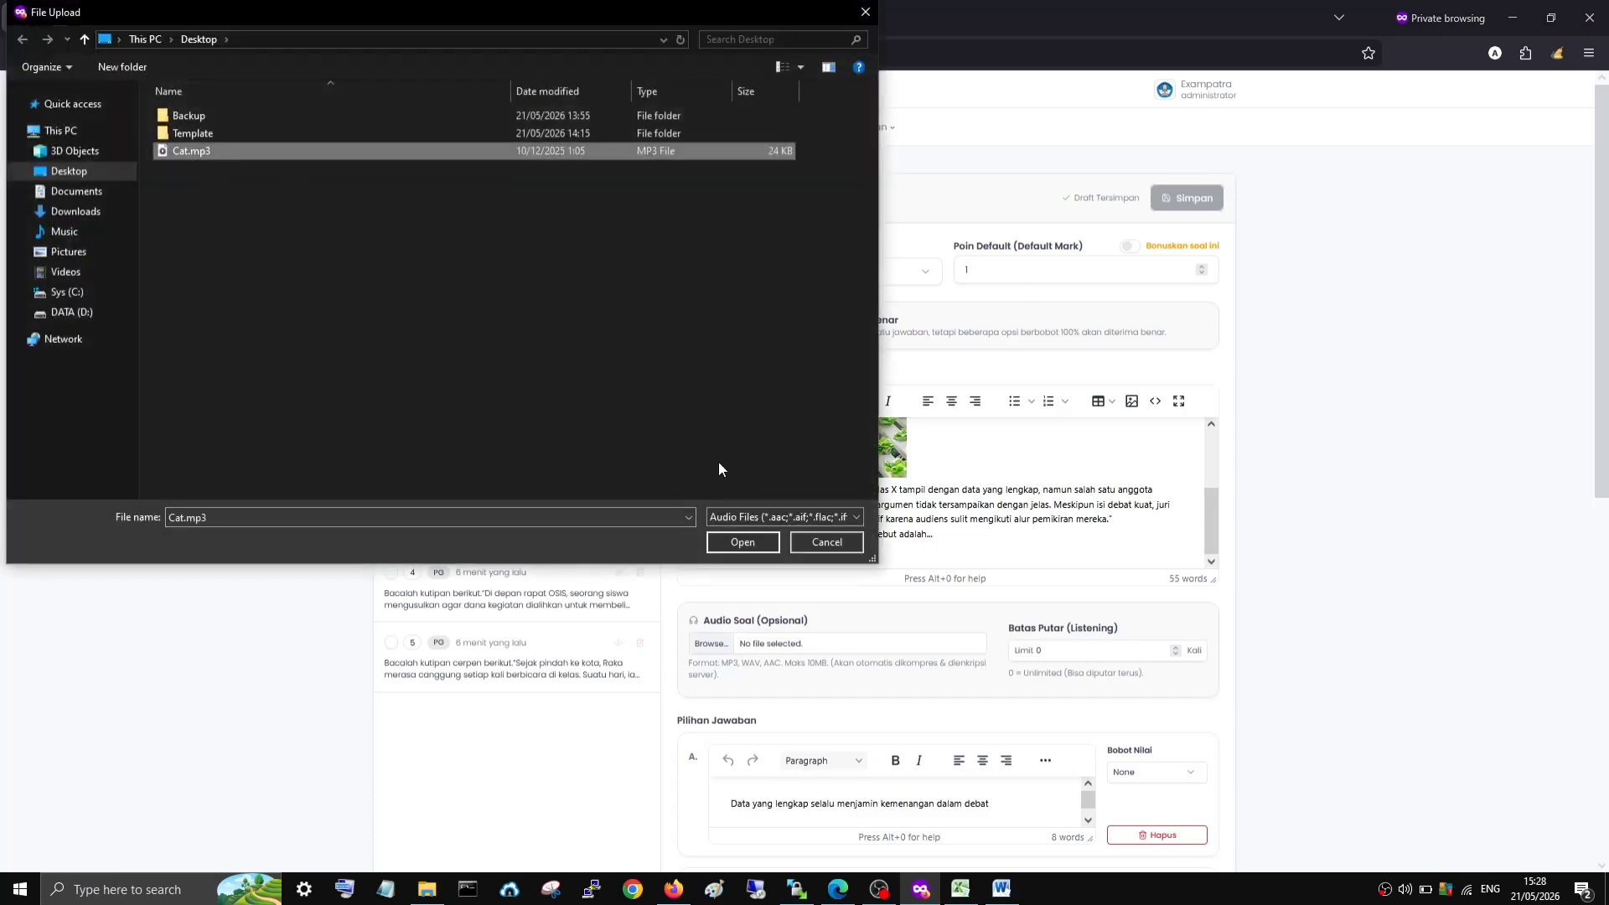
left_click(737, 543)
- Limit the audio playback to 3 times and save the question
scroll(1018, 515, "down", 2)
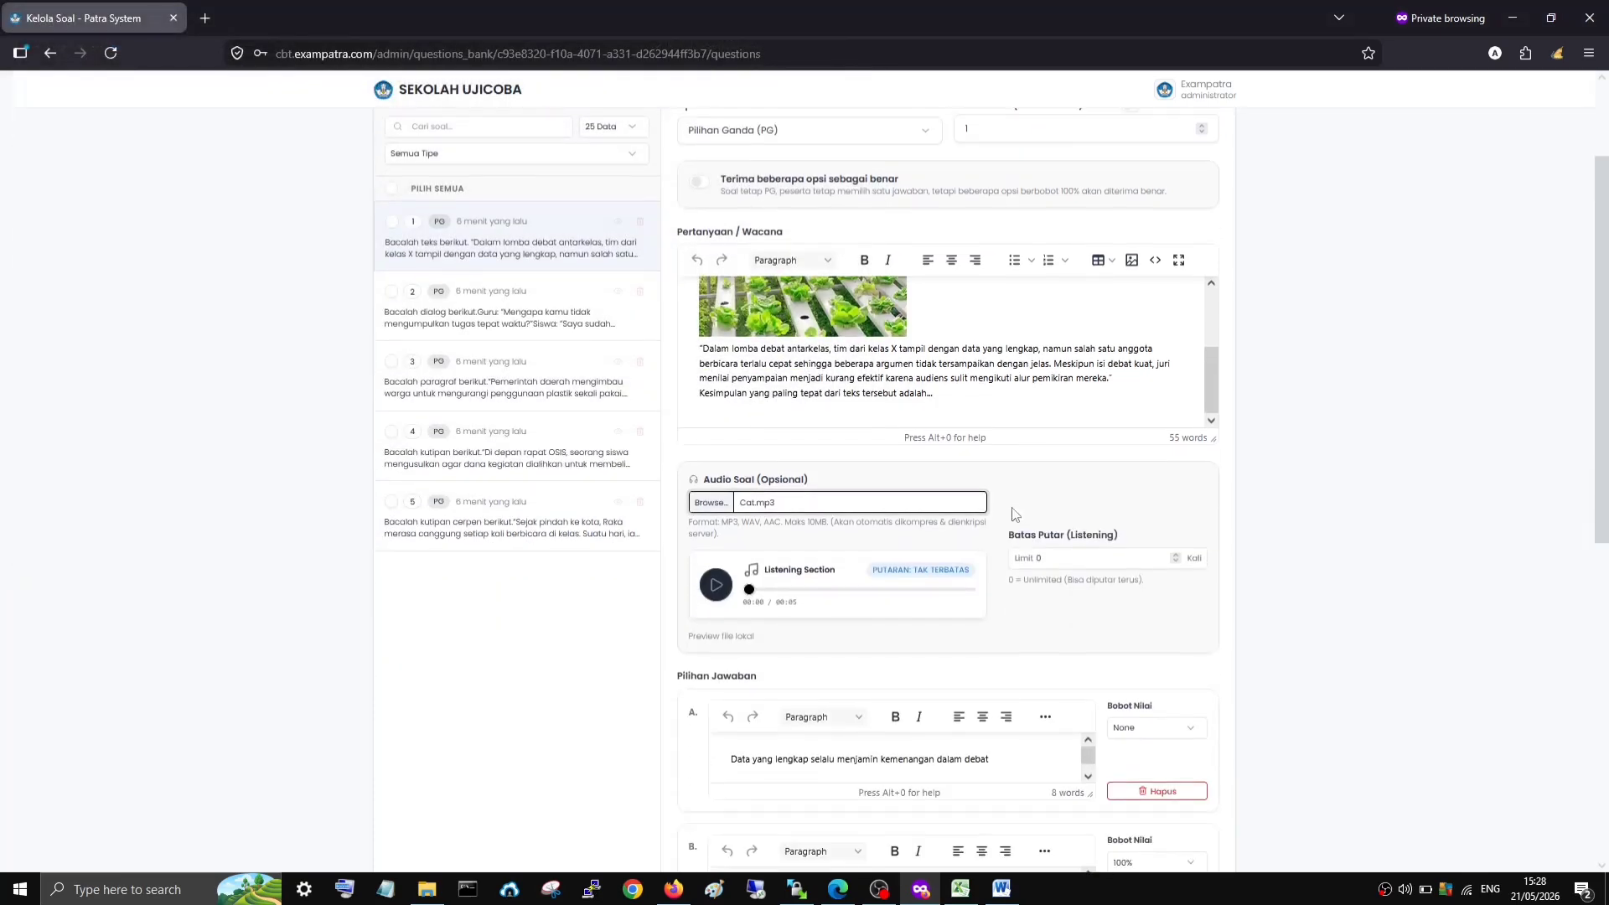
left_click(1176, 556)
left_click(1054, 562)
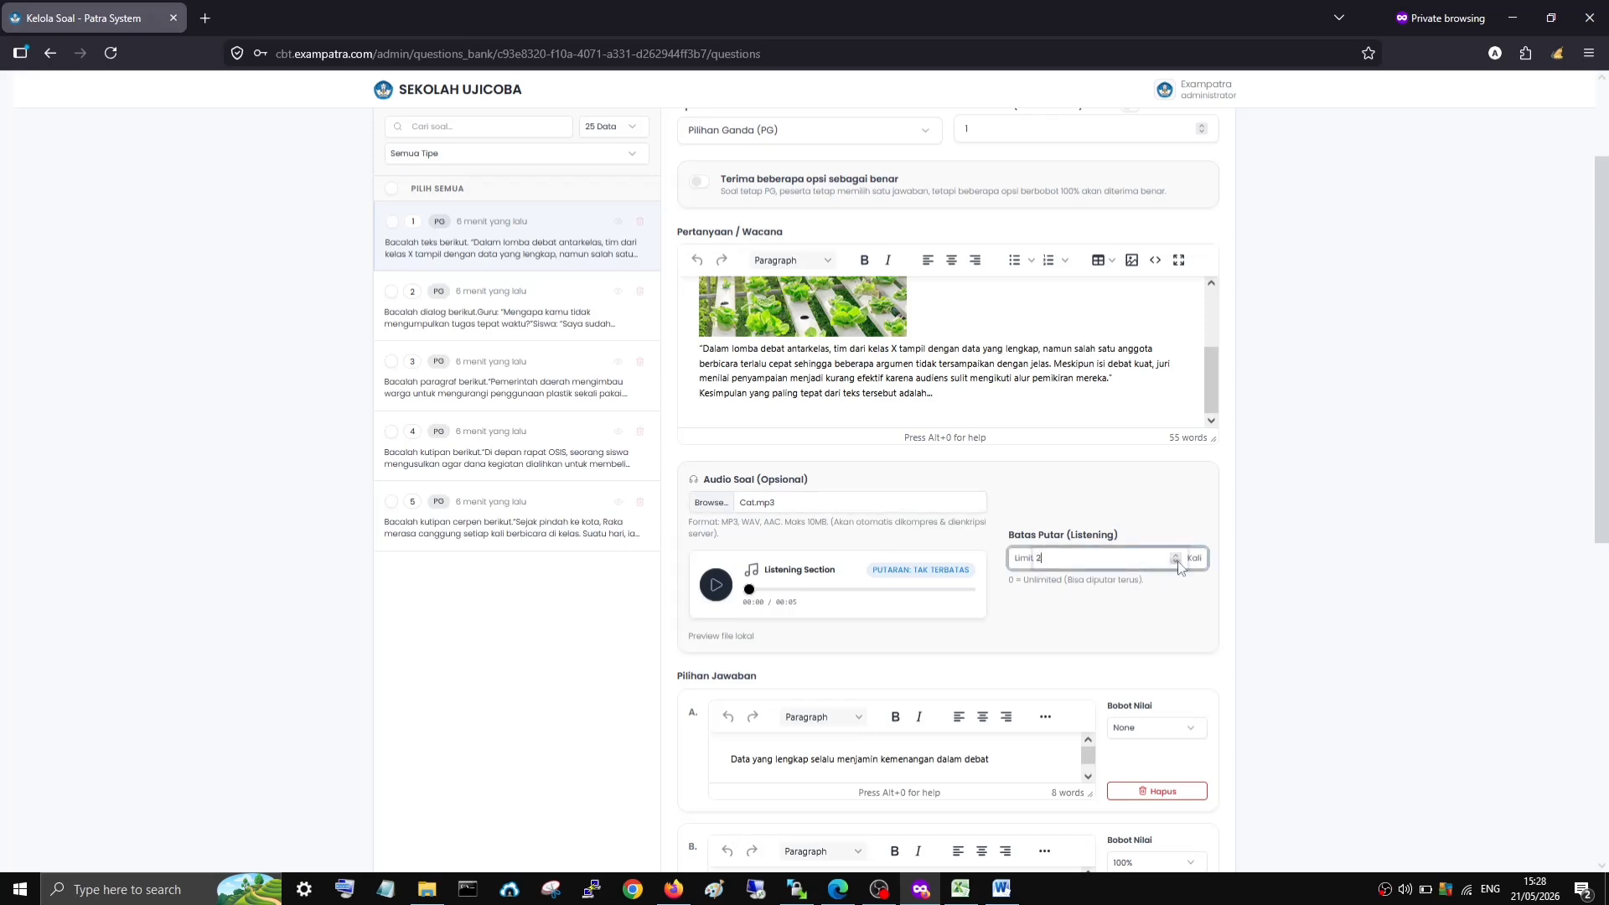
left_click(1112, 612)
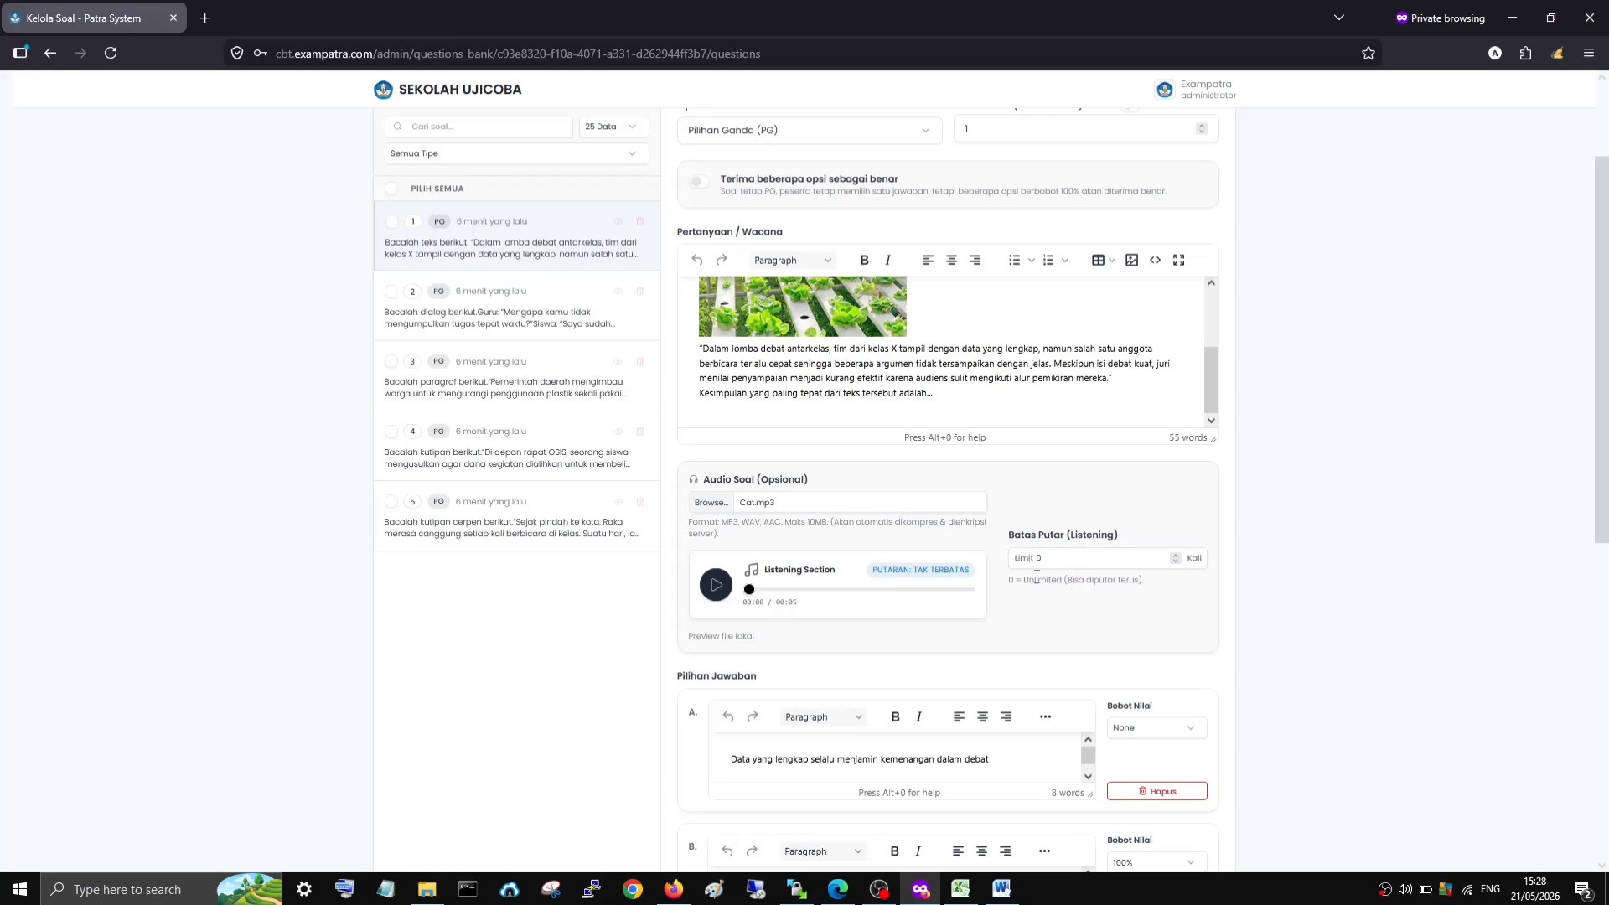
left_click(1175, 556)
left_click(1175, 555)
left_click(1175, 556)
scroll(945, 617, "up", 3)
left_click(1177, 207)
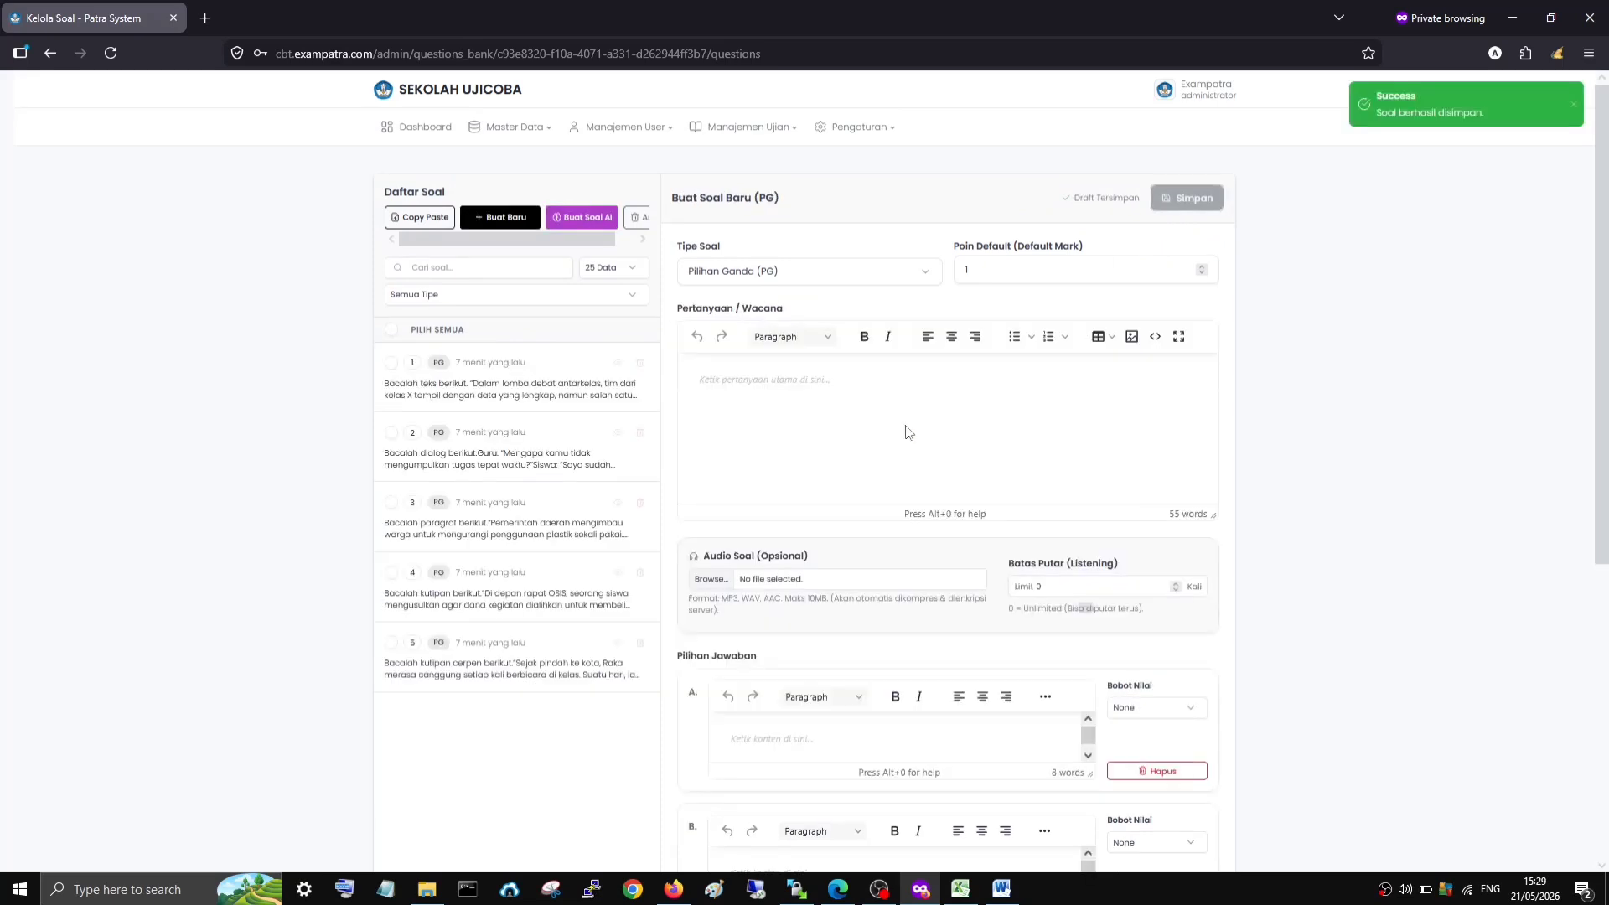
- Reopen the first question and play its attached audio
left_click(503, 368)
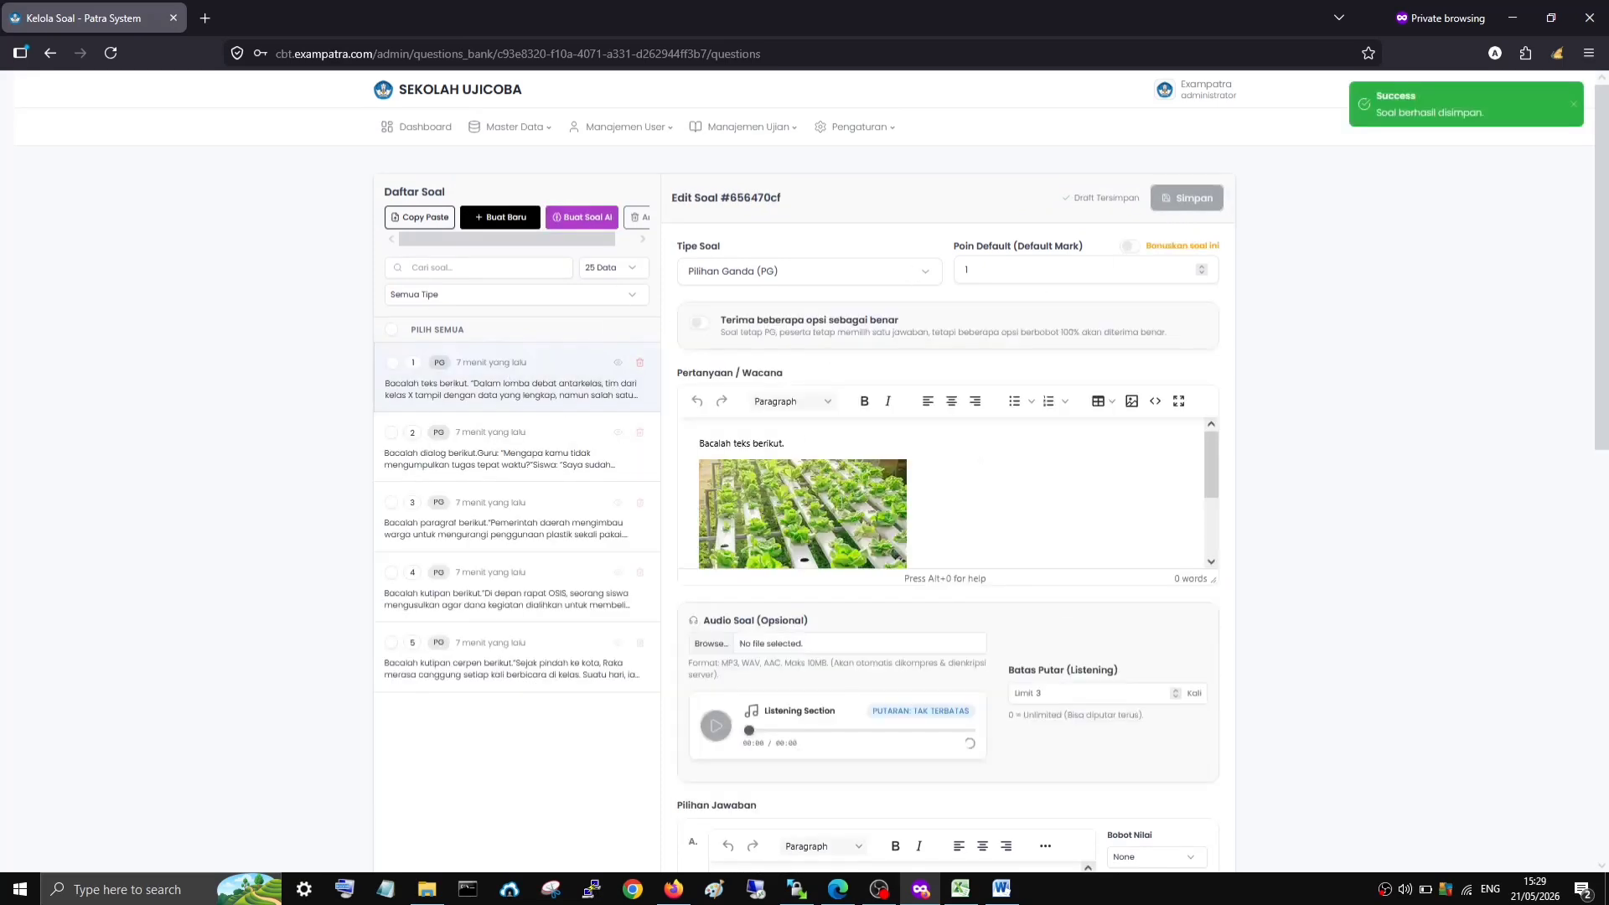
left_click(717, 727)
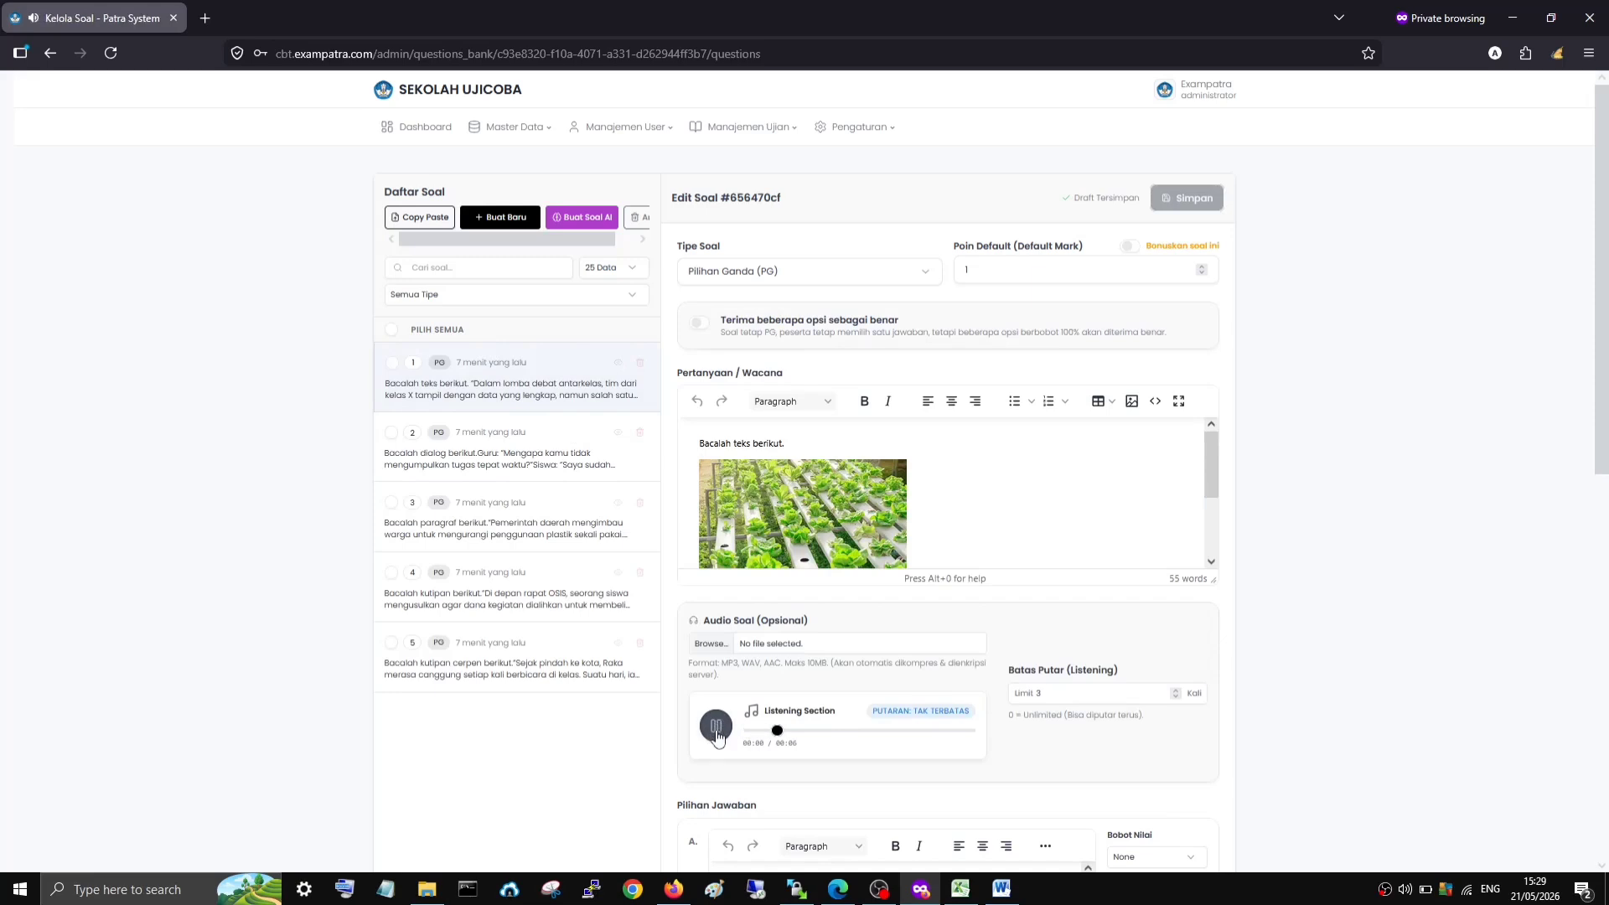
left_click(717, 734)
left_click(721, 729)
- Return to the question bank list, then deactivate and reactivate BINDO_X_A
left_click(409, 131)
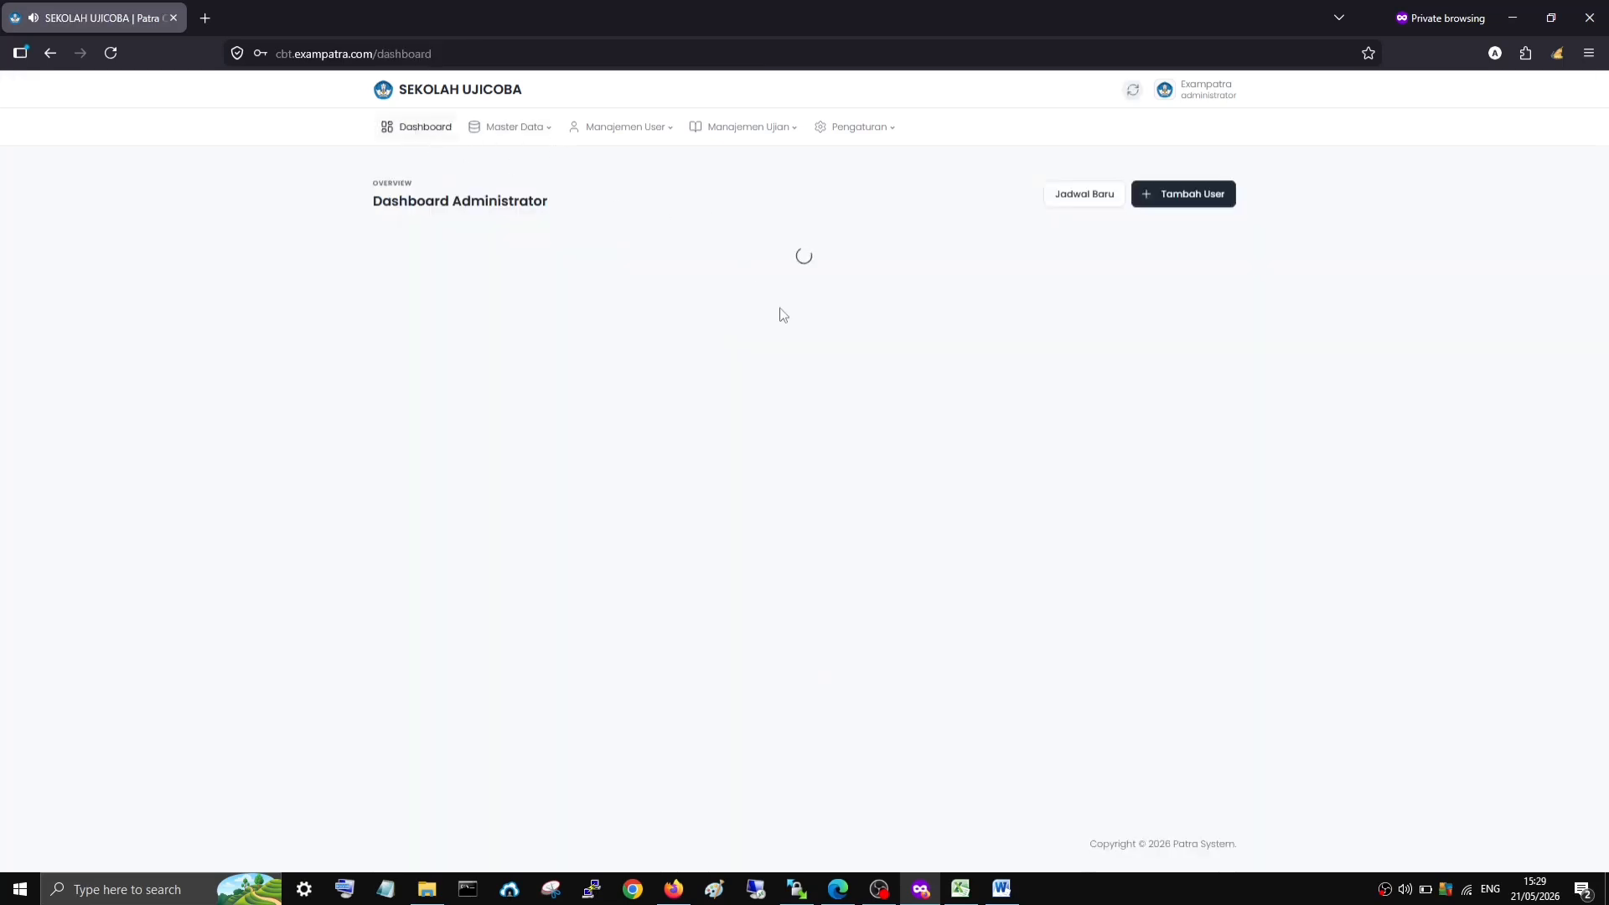
left_click(746, 126)
left_click(736, 167)
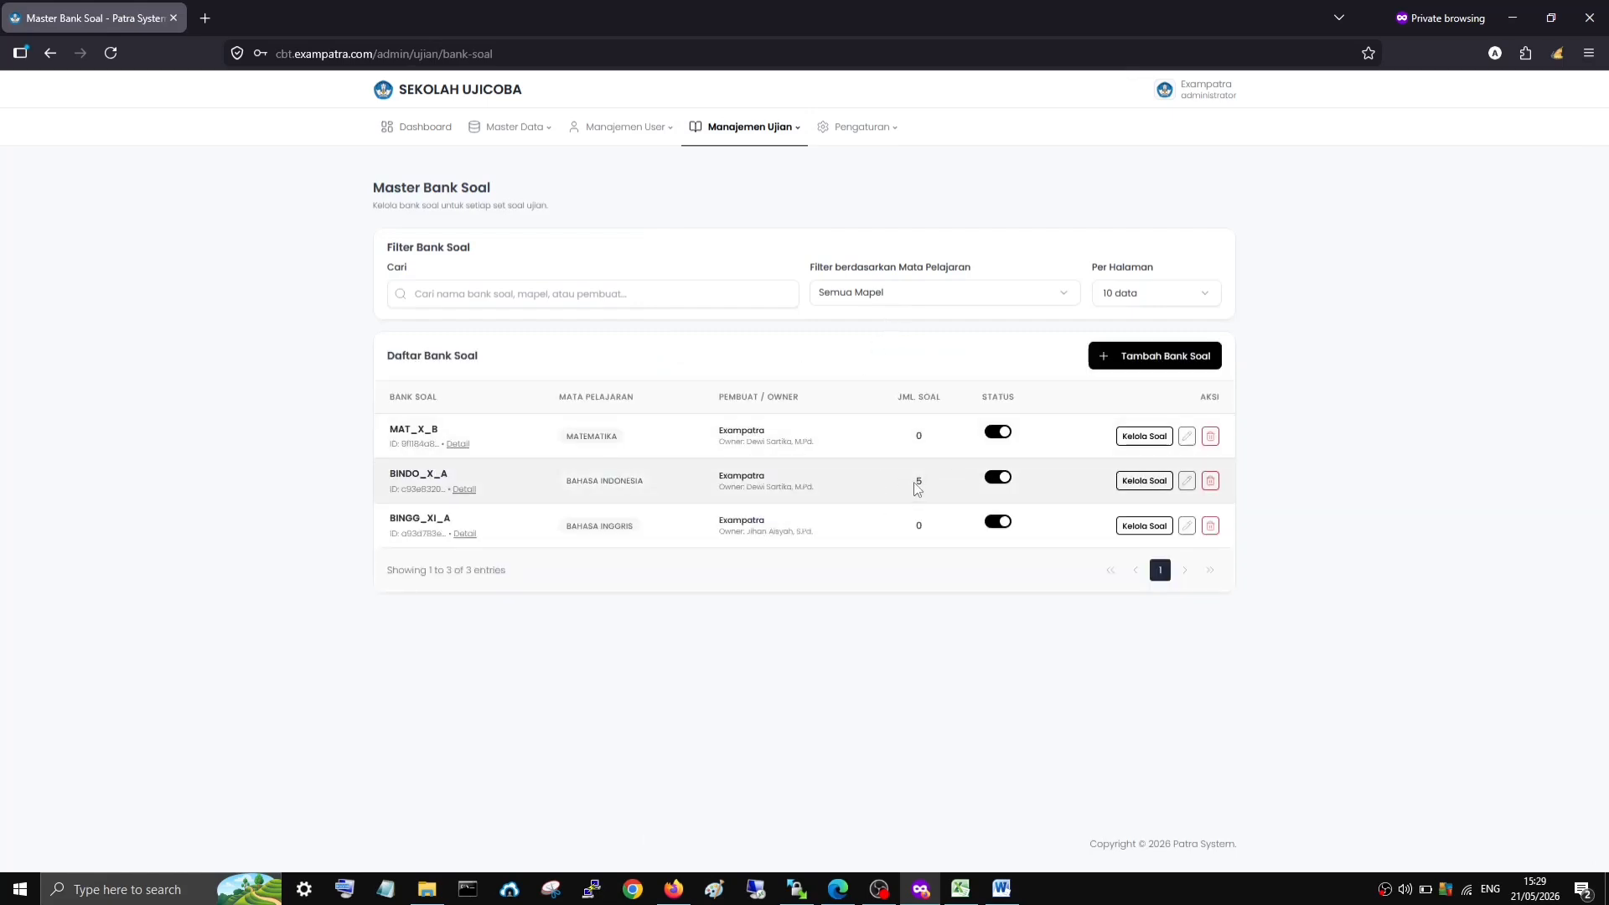
left_click_drag(914, 484, 926, 483)
left_click(1004, 481)
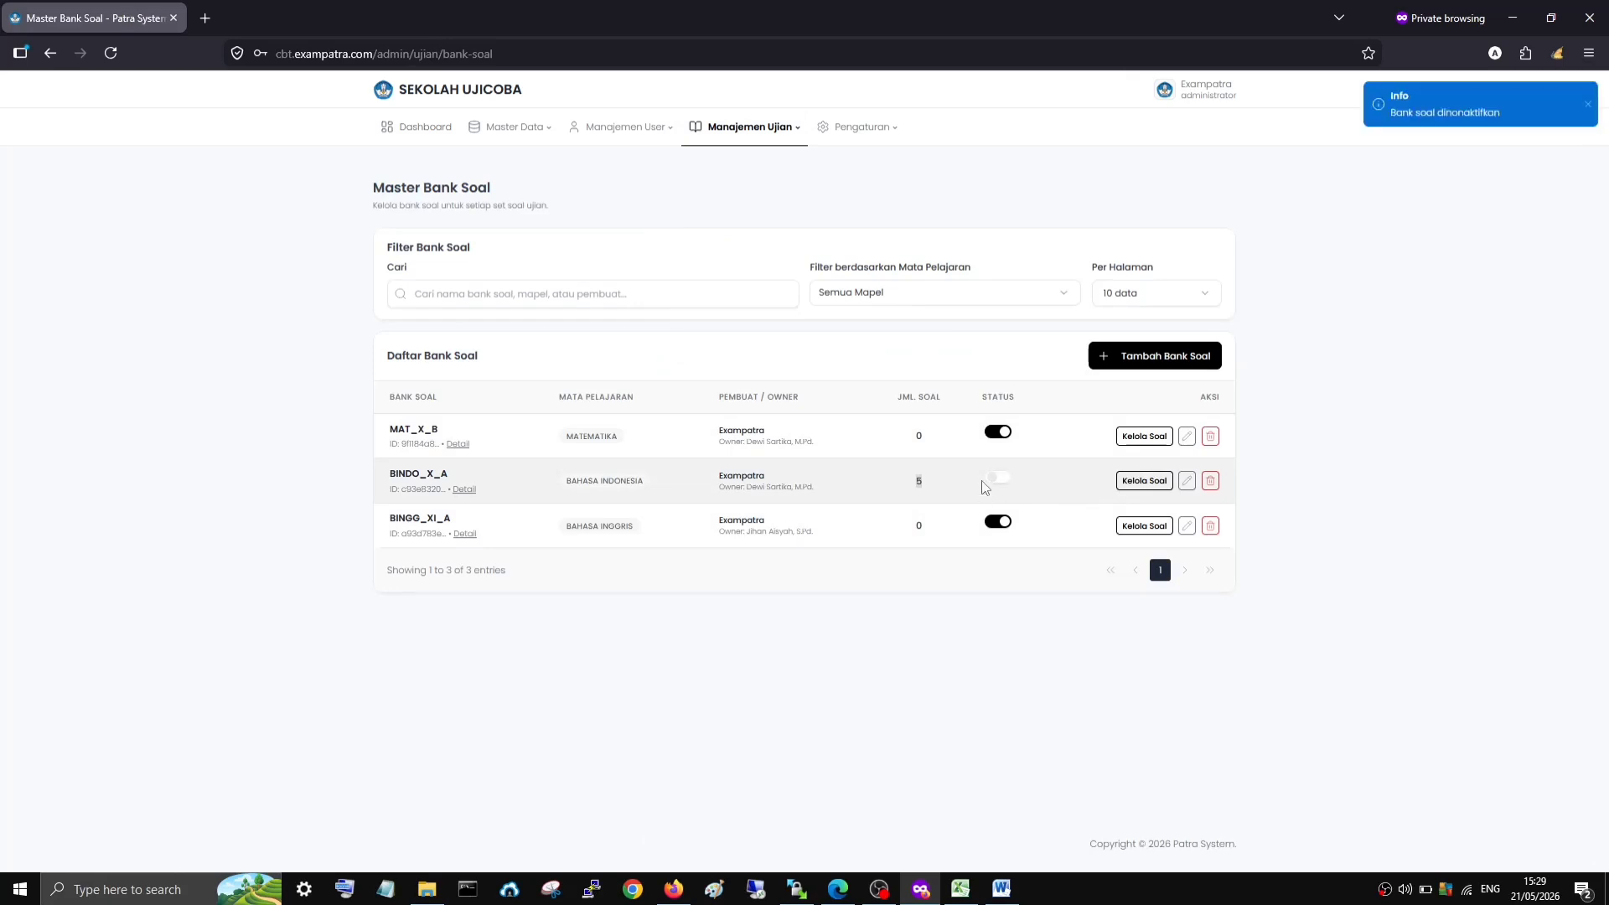
left_click(999, 479)
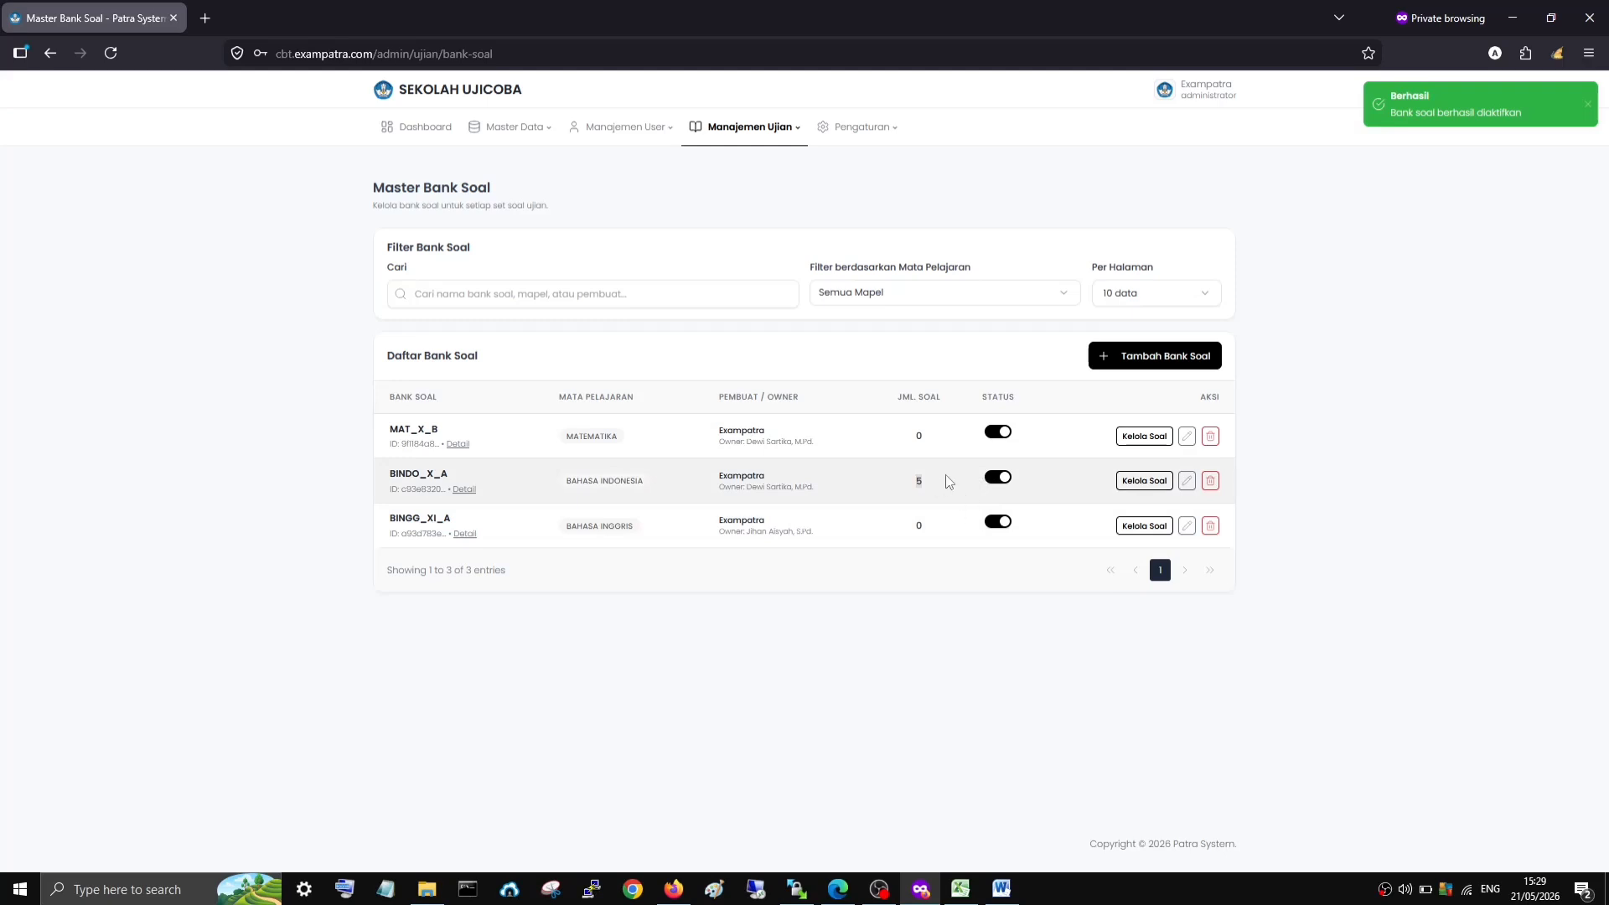
- Create a new exam schedule in the exam scheduling page and name it BINDO_X_A
left_click(757, 124)
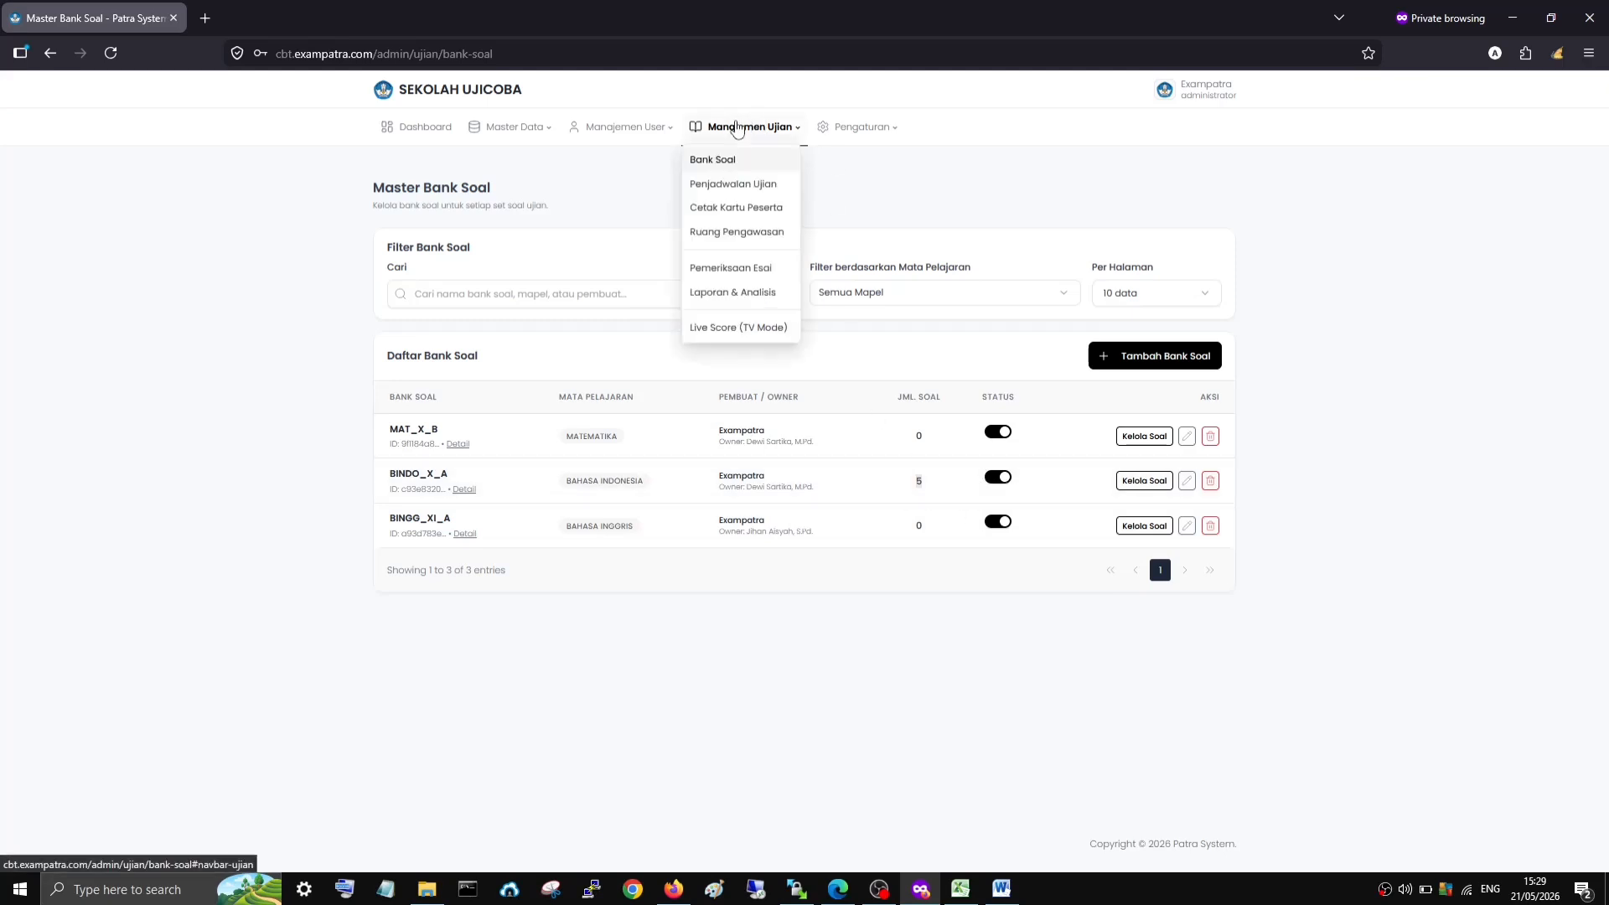
left_click(727, 186)
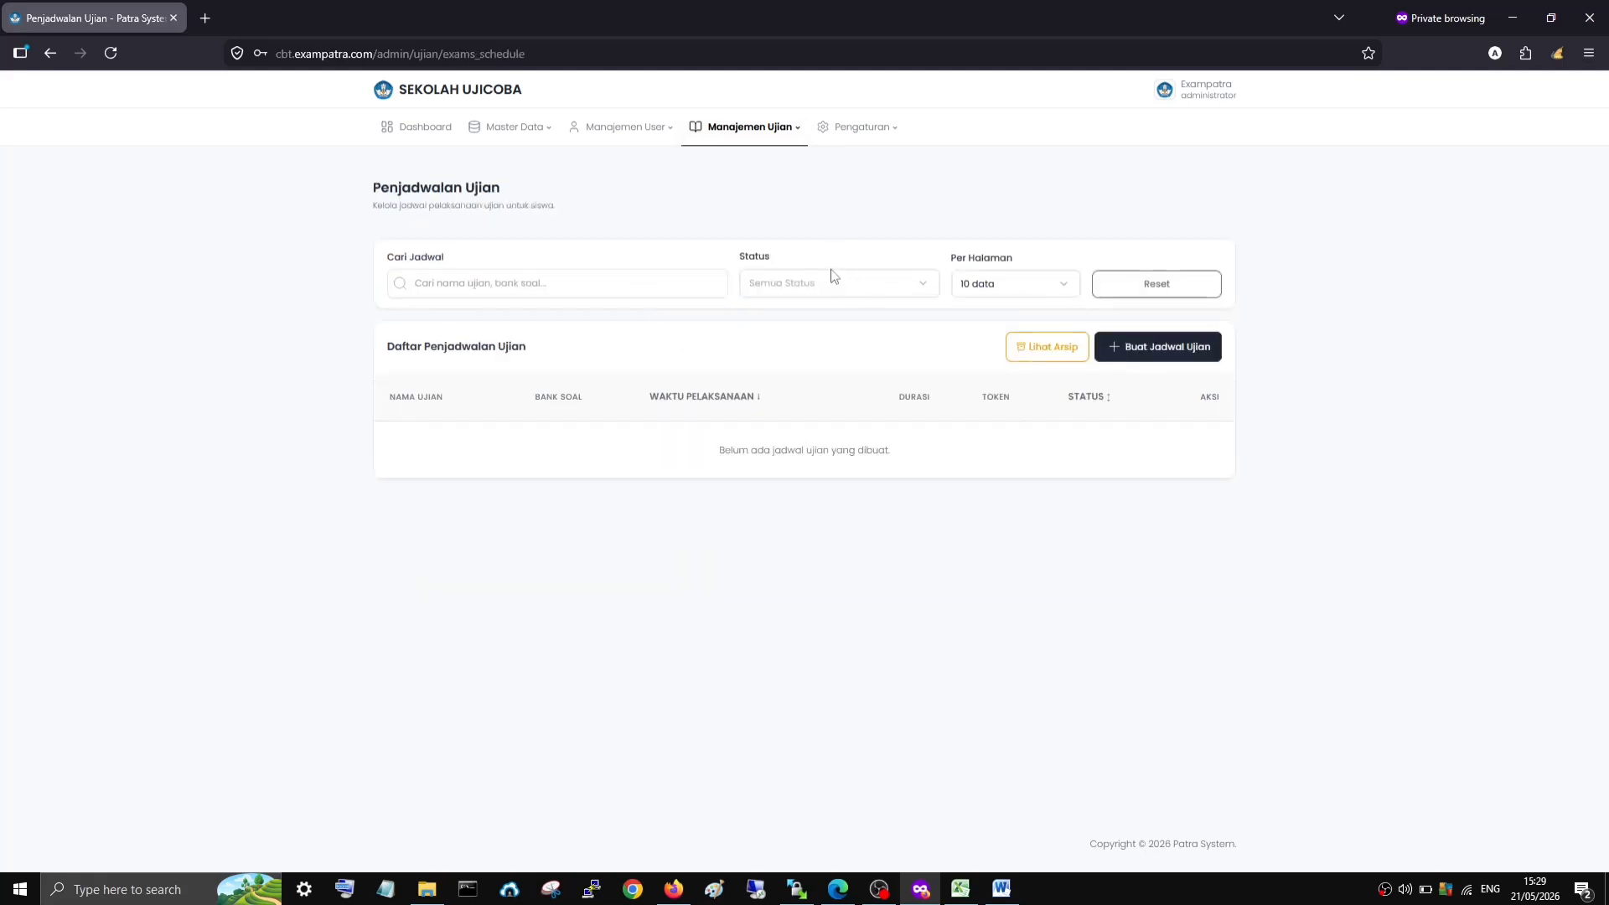
left_click(1140, 347)
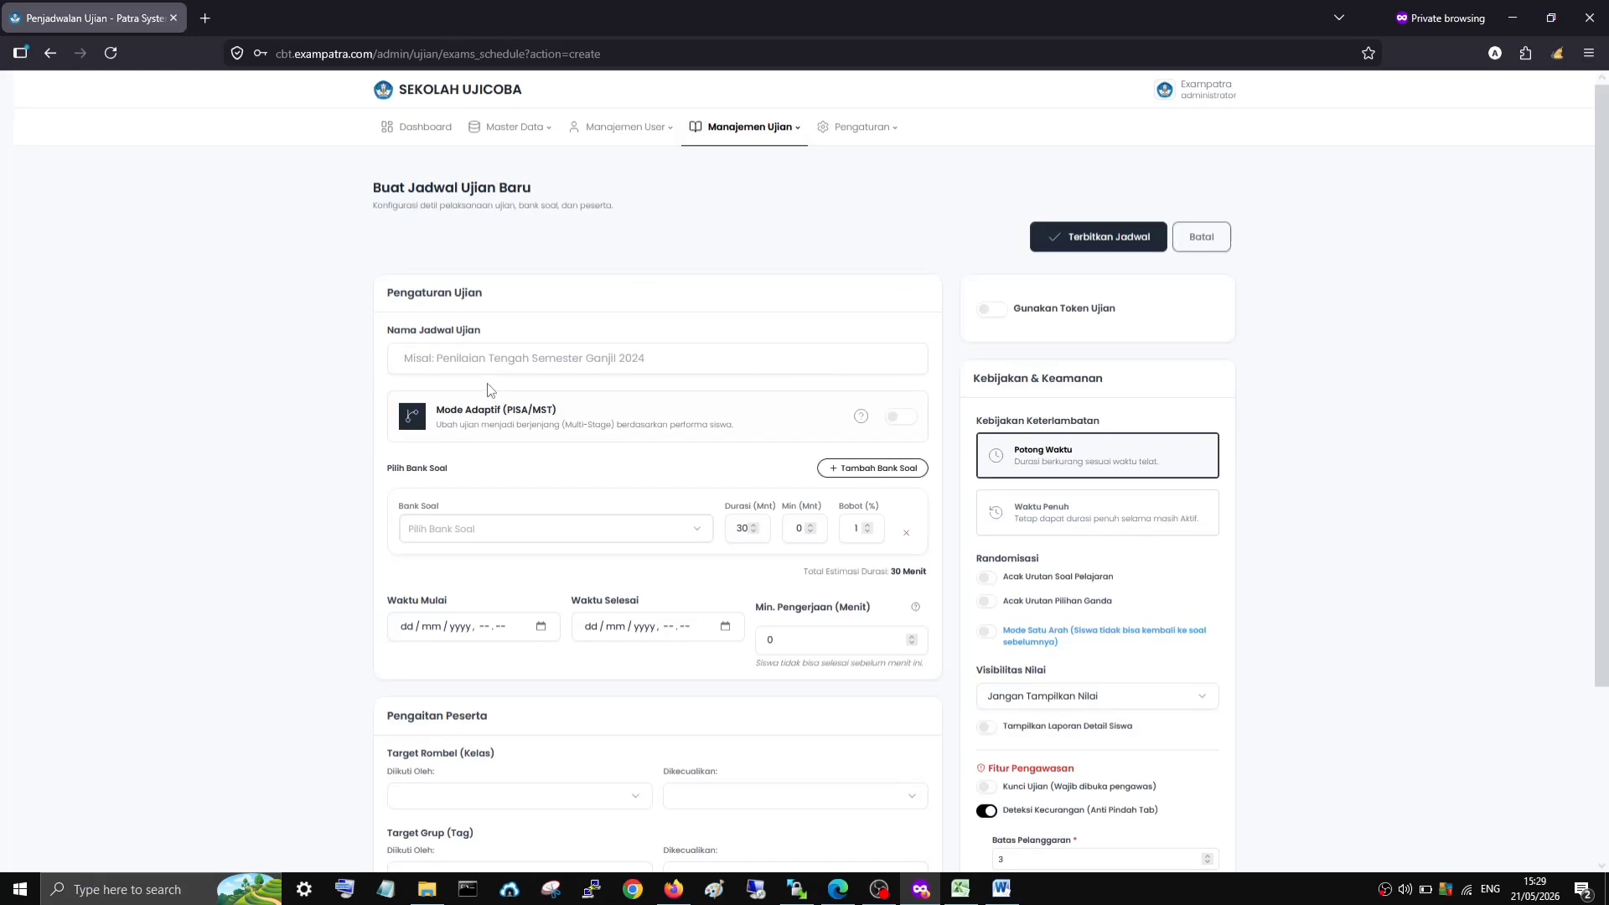
left_click(428, 352)
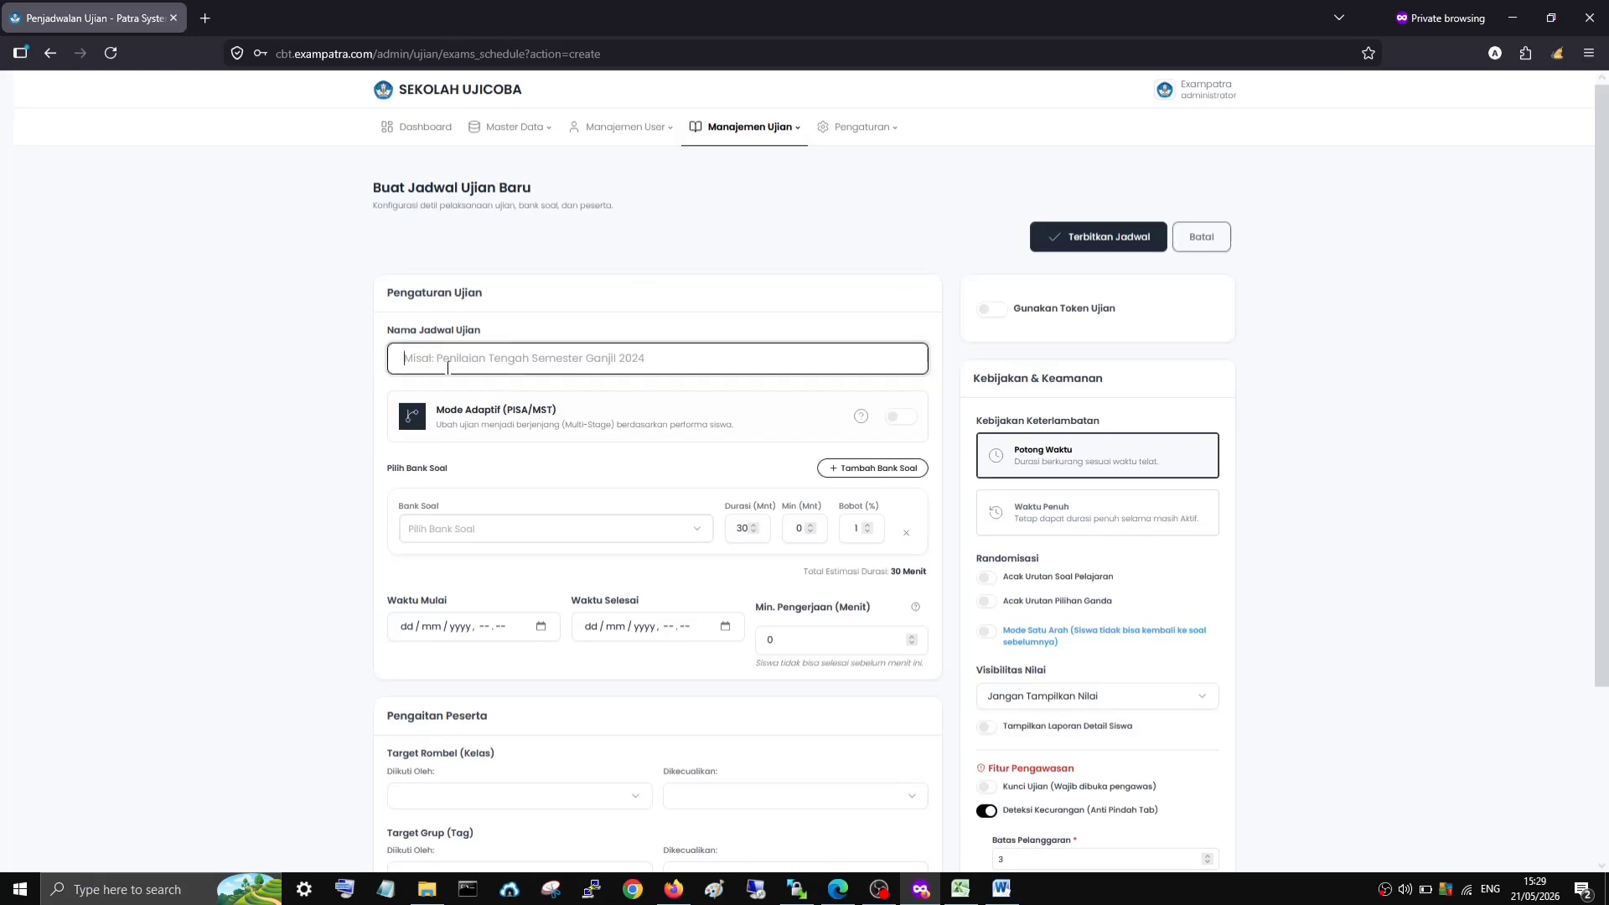
type("BA")
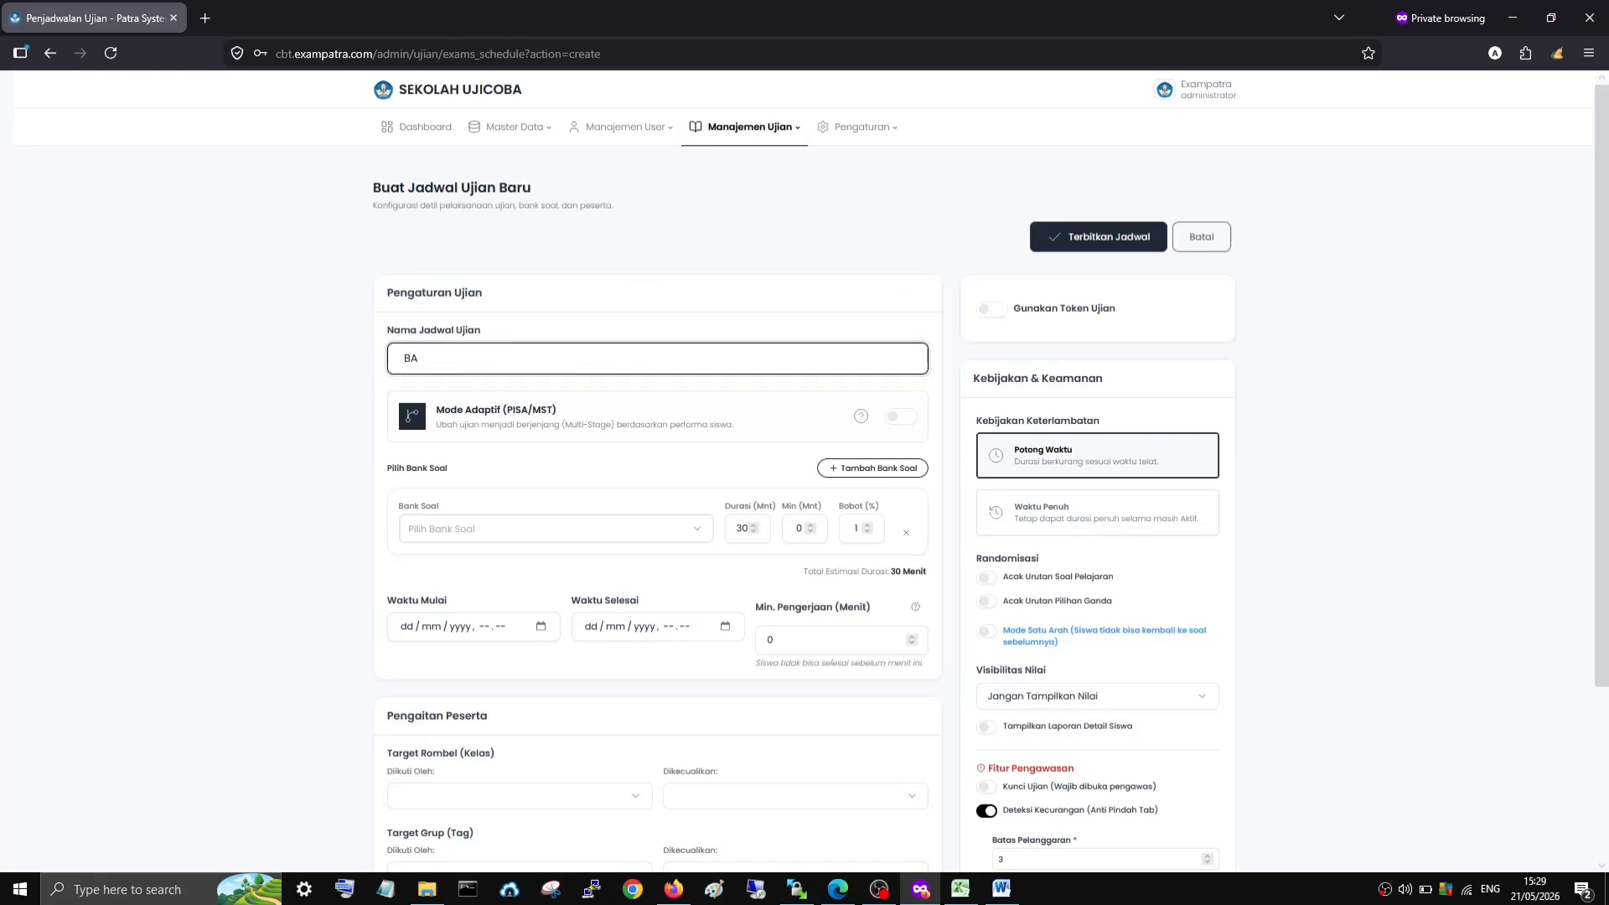
key("BackSpace")
key("BackSpace")
type("B")
left_click(608, 432)
- Select BINDO_X_A as the question bank for the exam schedule
scroll(604, 435, "down", 2)
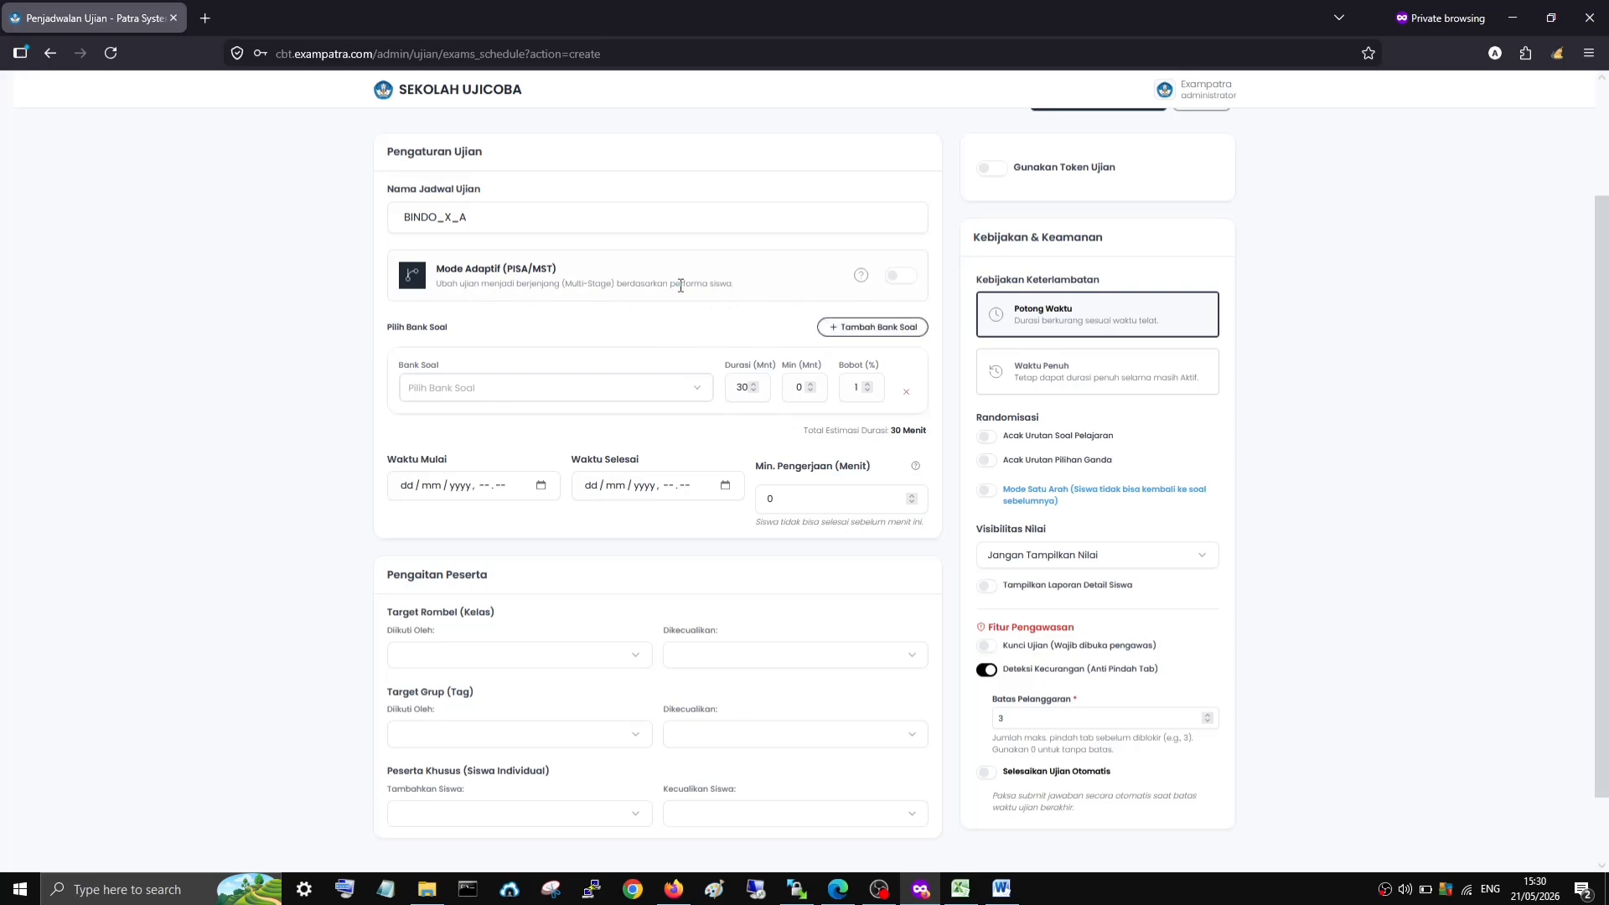
scroll(505, 350, "up", 1)
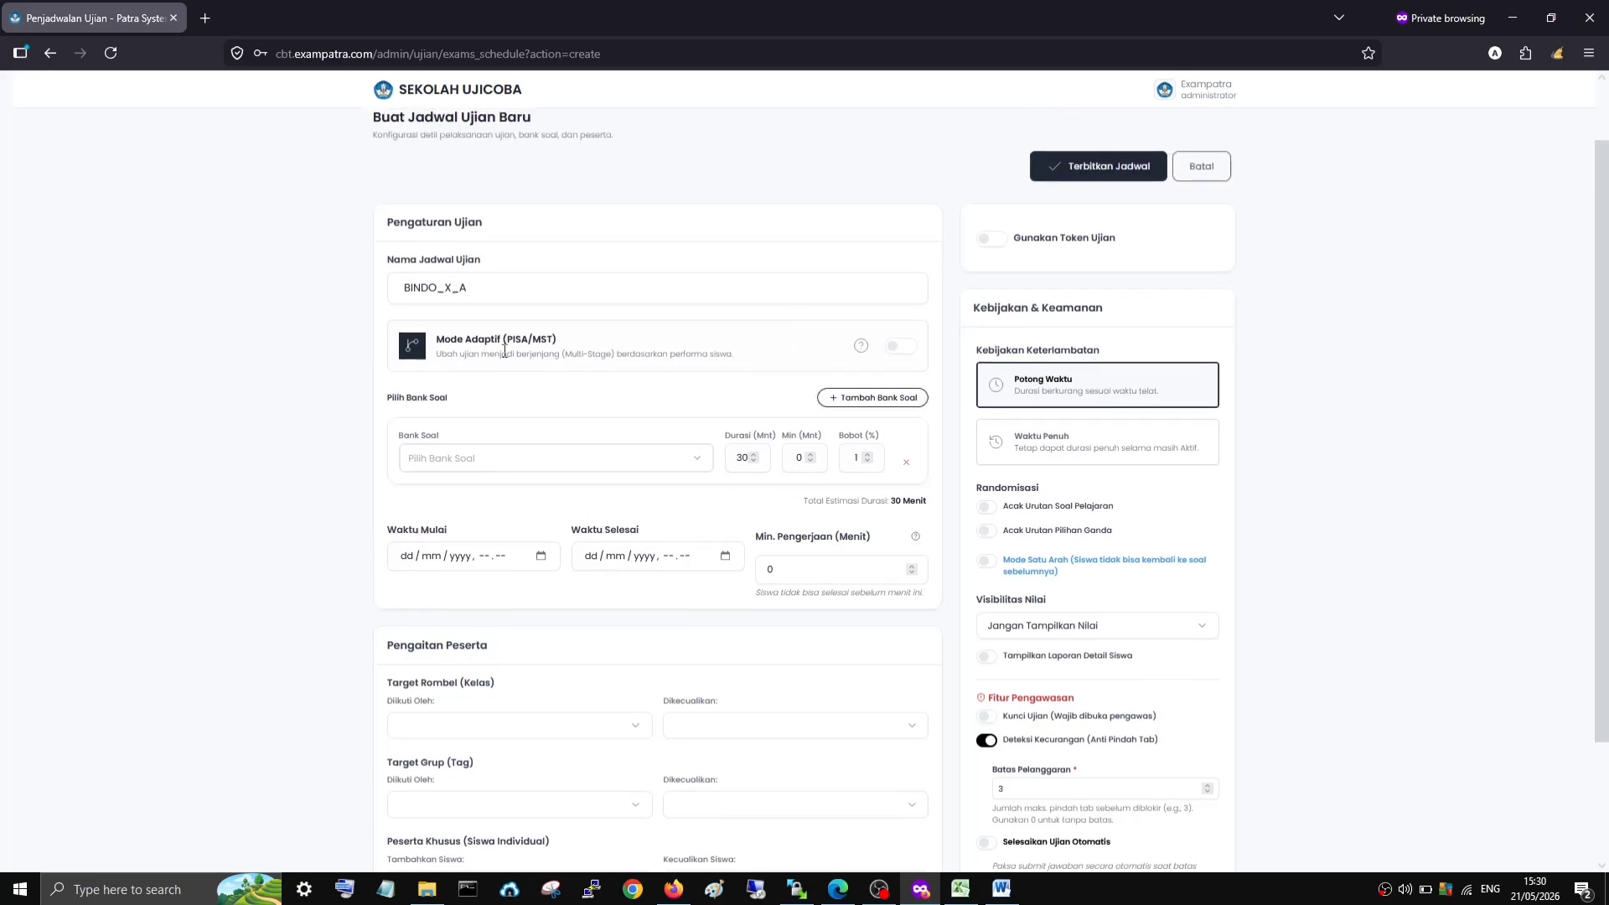
scroll(587, 424, "down", 1)
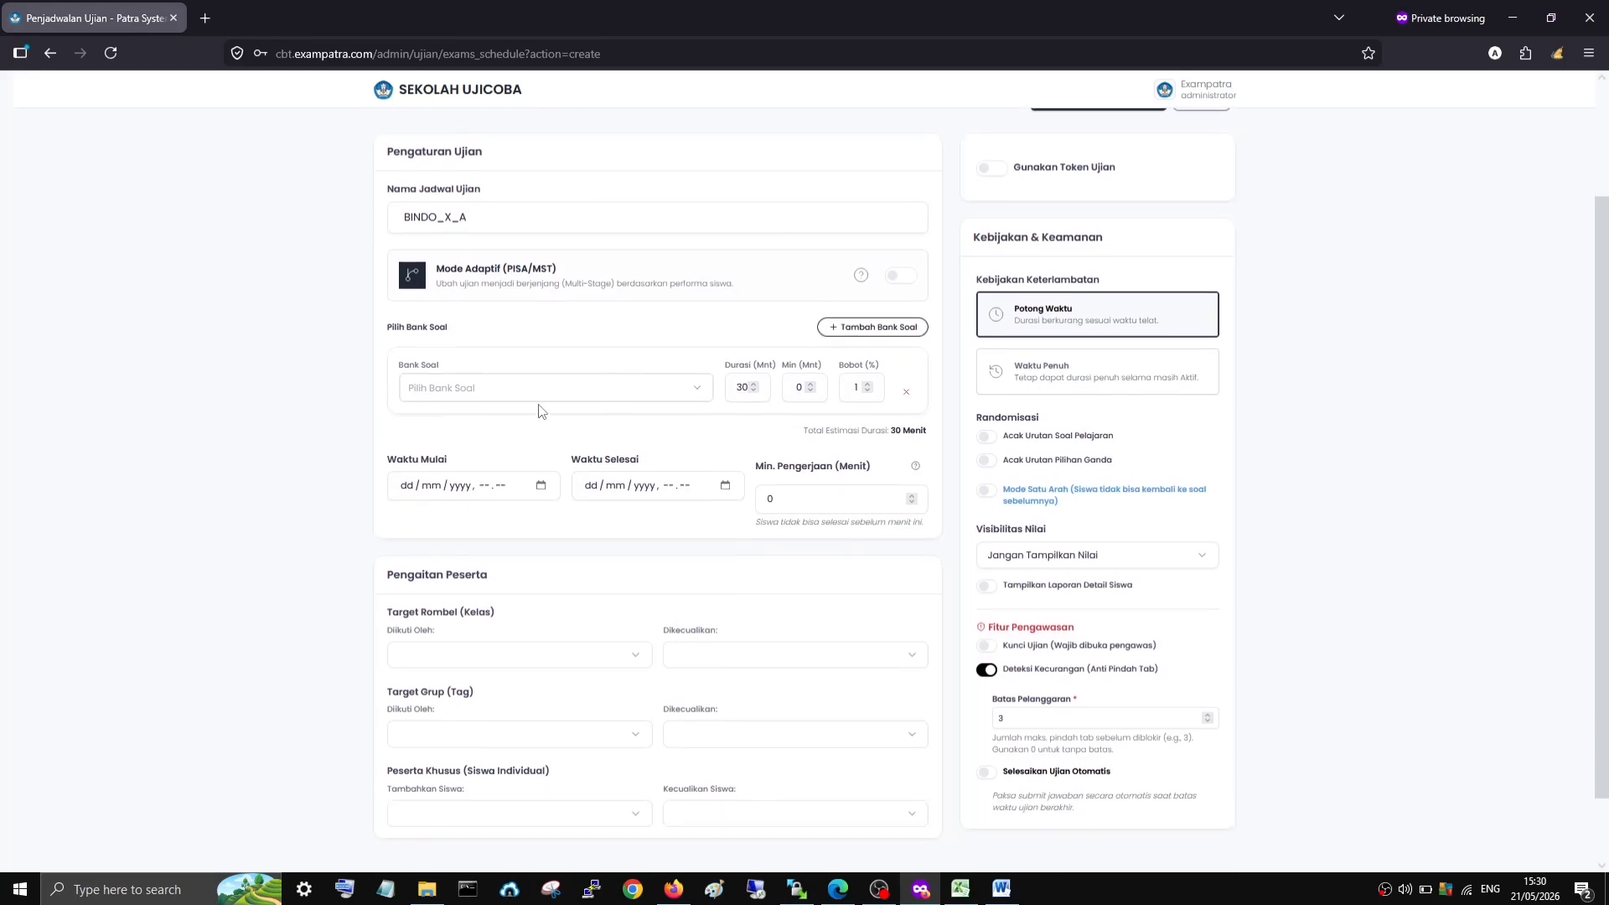
scroll(720, 432, "up", 1)
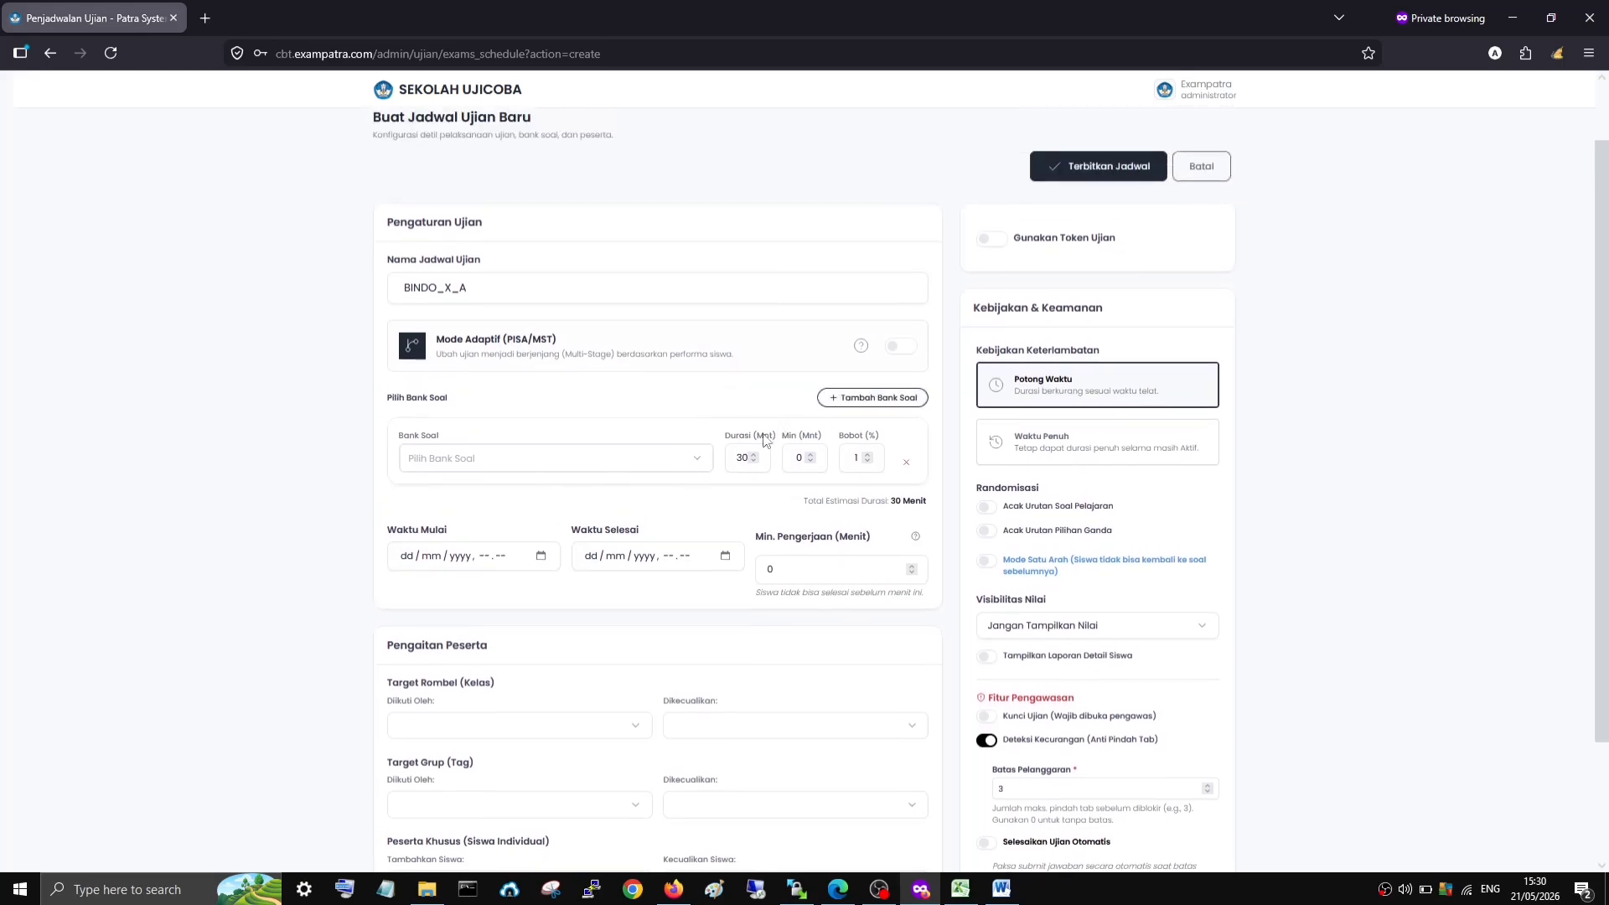
left_click(469, 461)
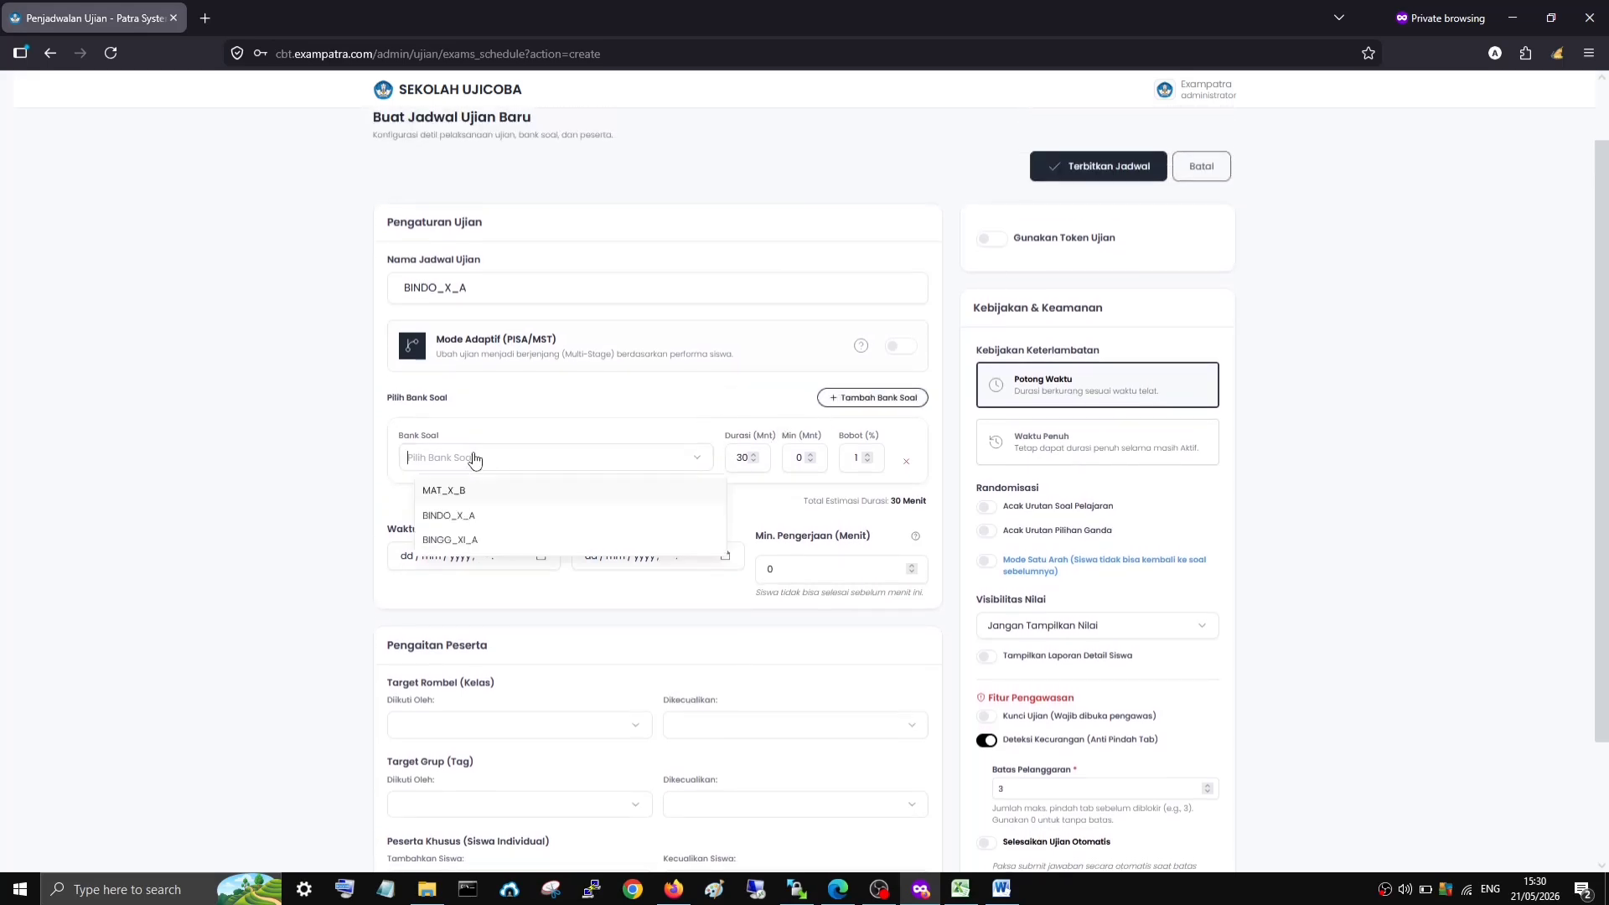
left_click(522, 517)
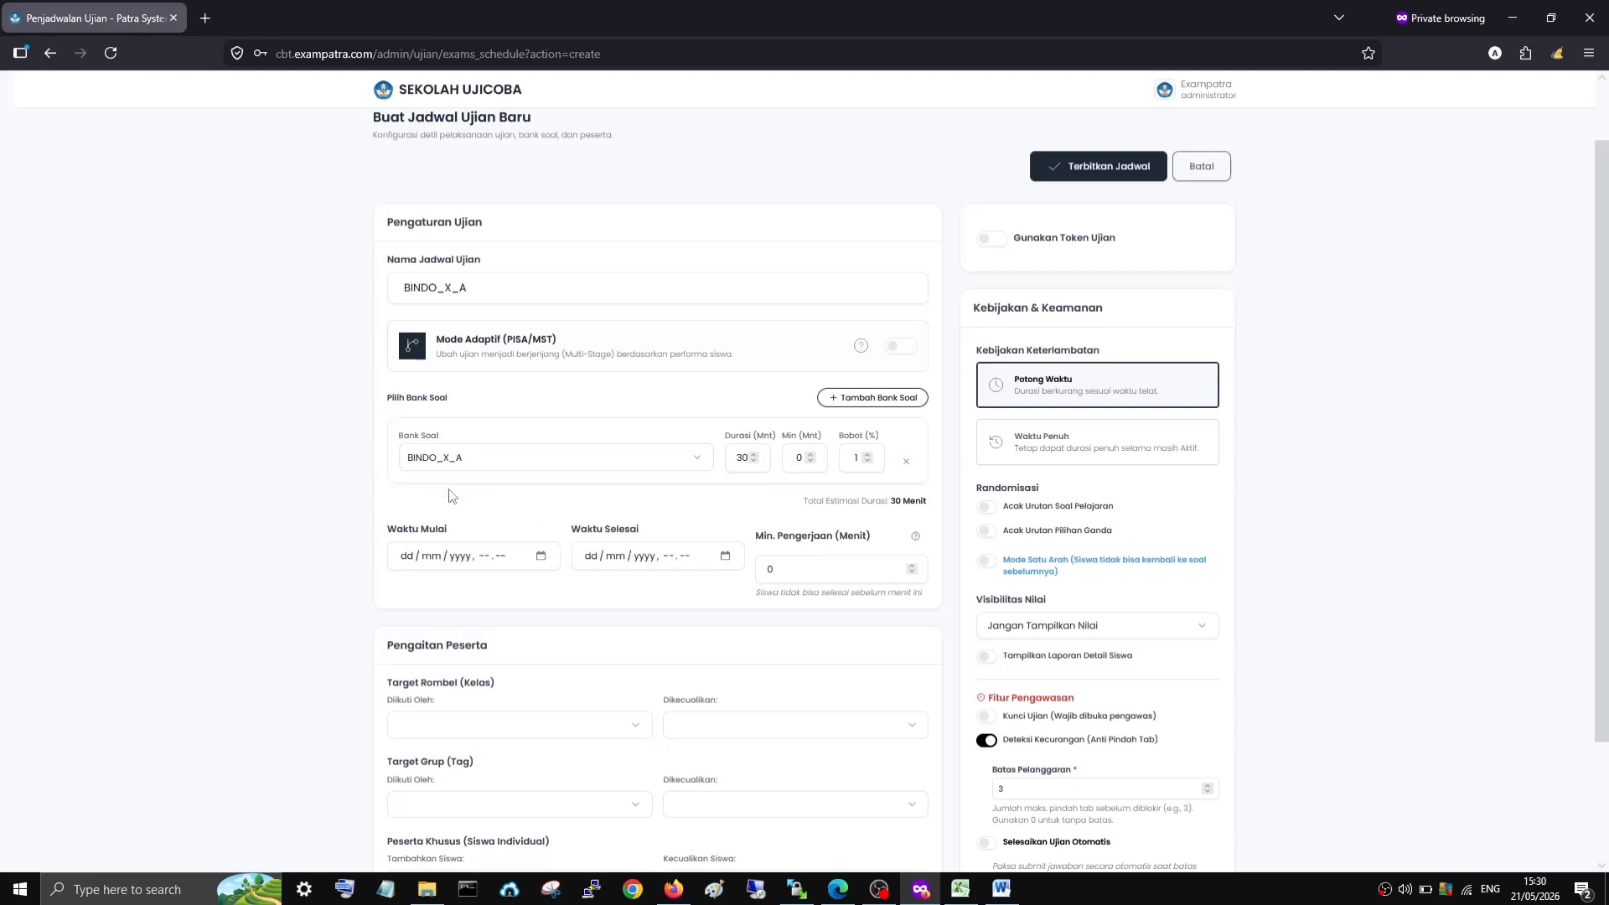
- Set the question bank's duration to 60 minutes and its minimum time to 0 minutes
left_click(752, 455)
left_click(753, 455)
left_click(753, 455)
left_click(751, 463)
left_click(796, 461)
left_click(799, 491)
left_click(794, 463)
left_click(792, 485)
left_click(797, 460)
type("0")
left_click(791, 486)
- Copy the schedule name, reload the page and start a new exam schedule again
left_click_drag(482, 290, 368, 286)
key("ctrl+c")
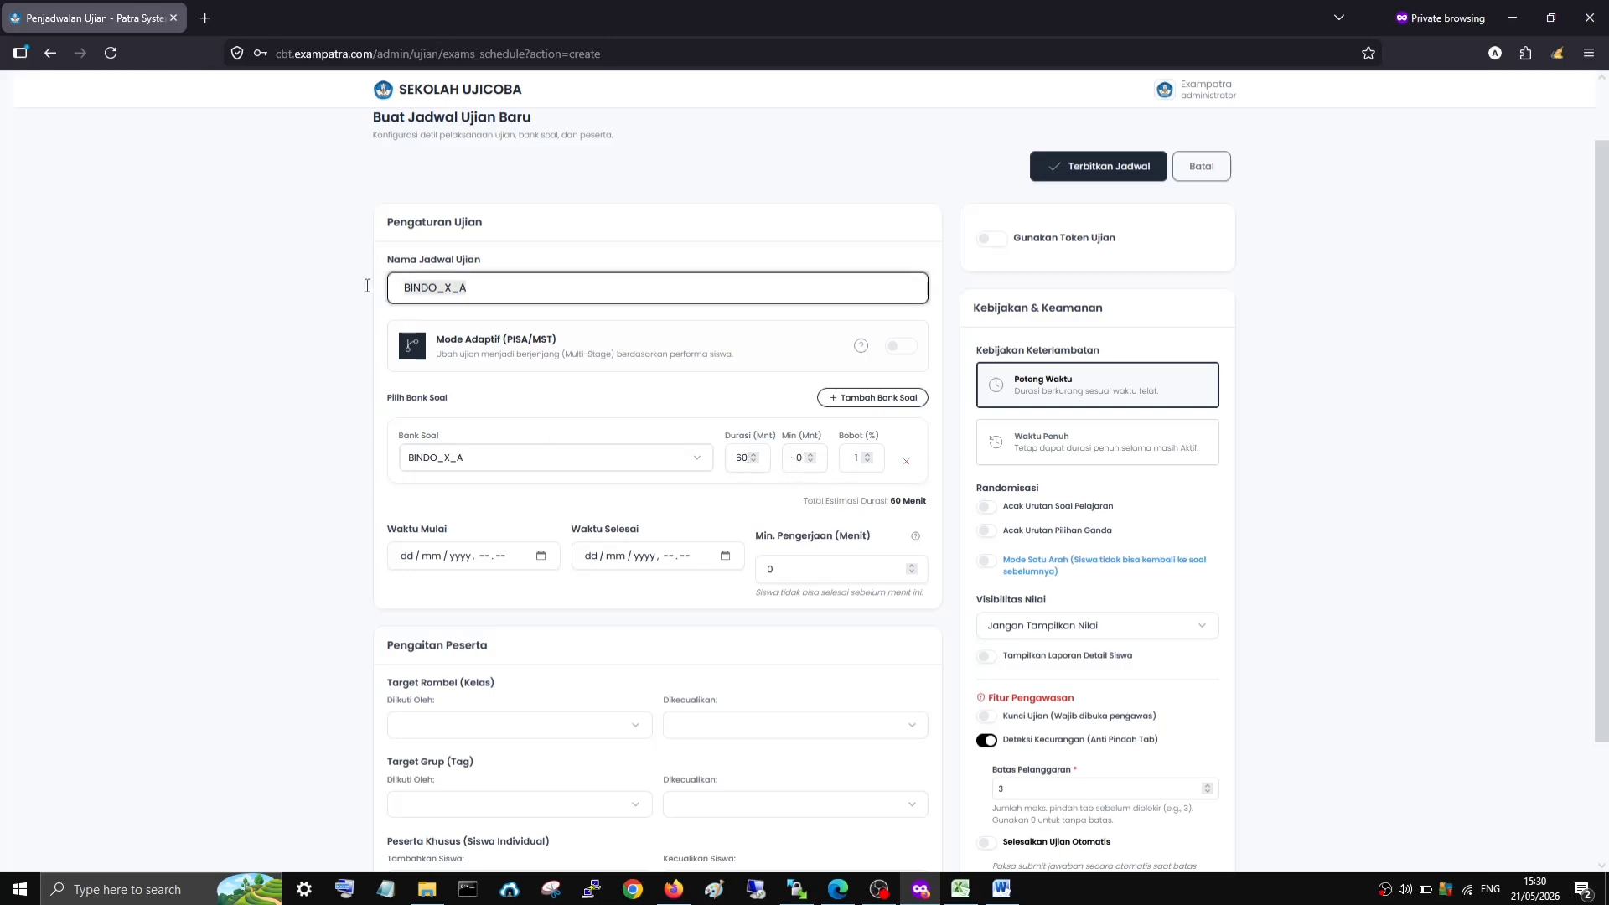
left_click(111, 52)
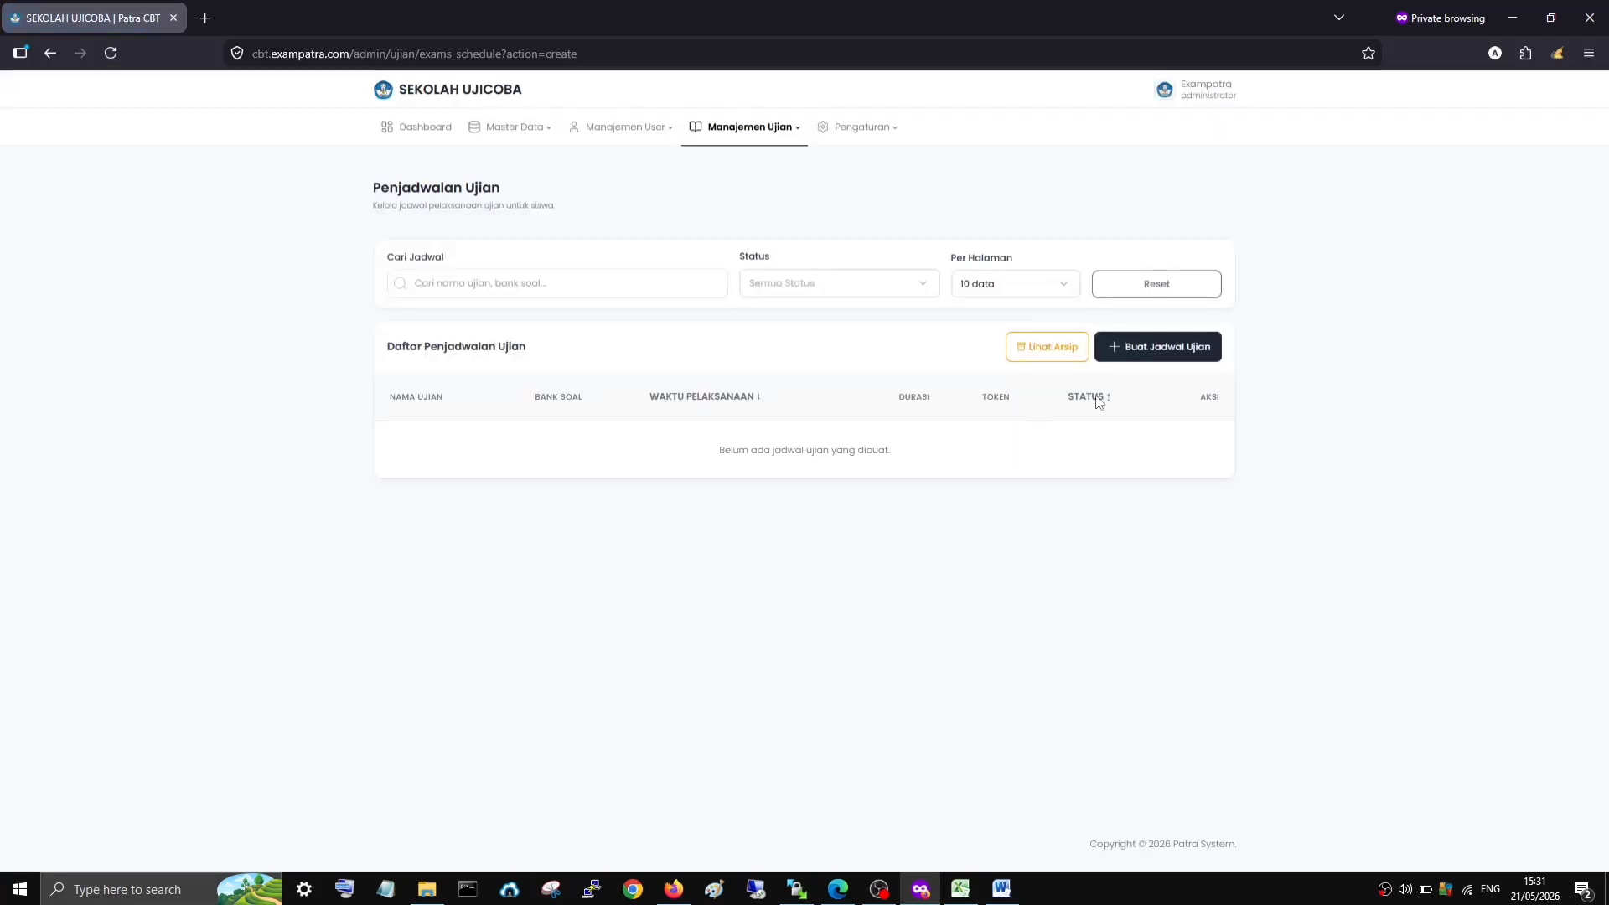
left_click(1123, 359)
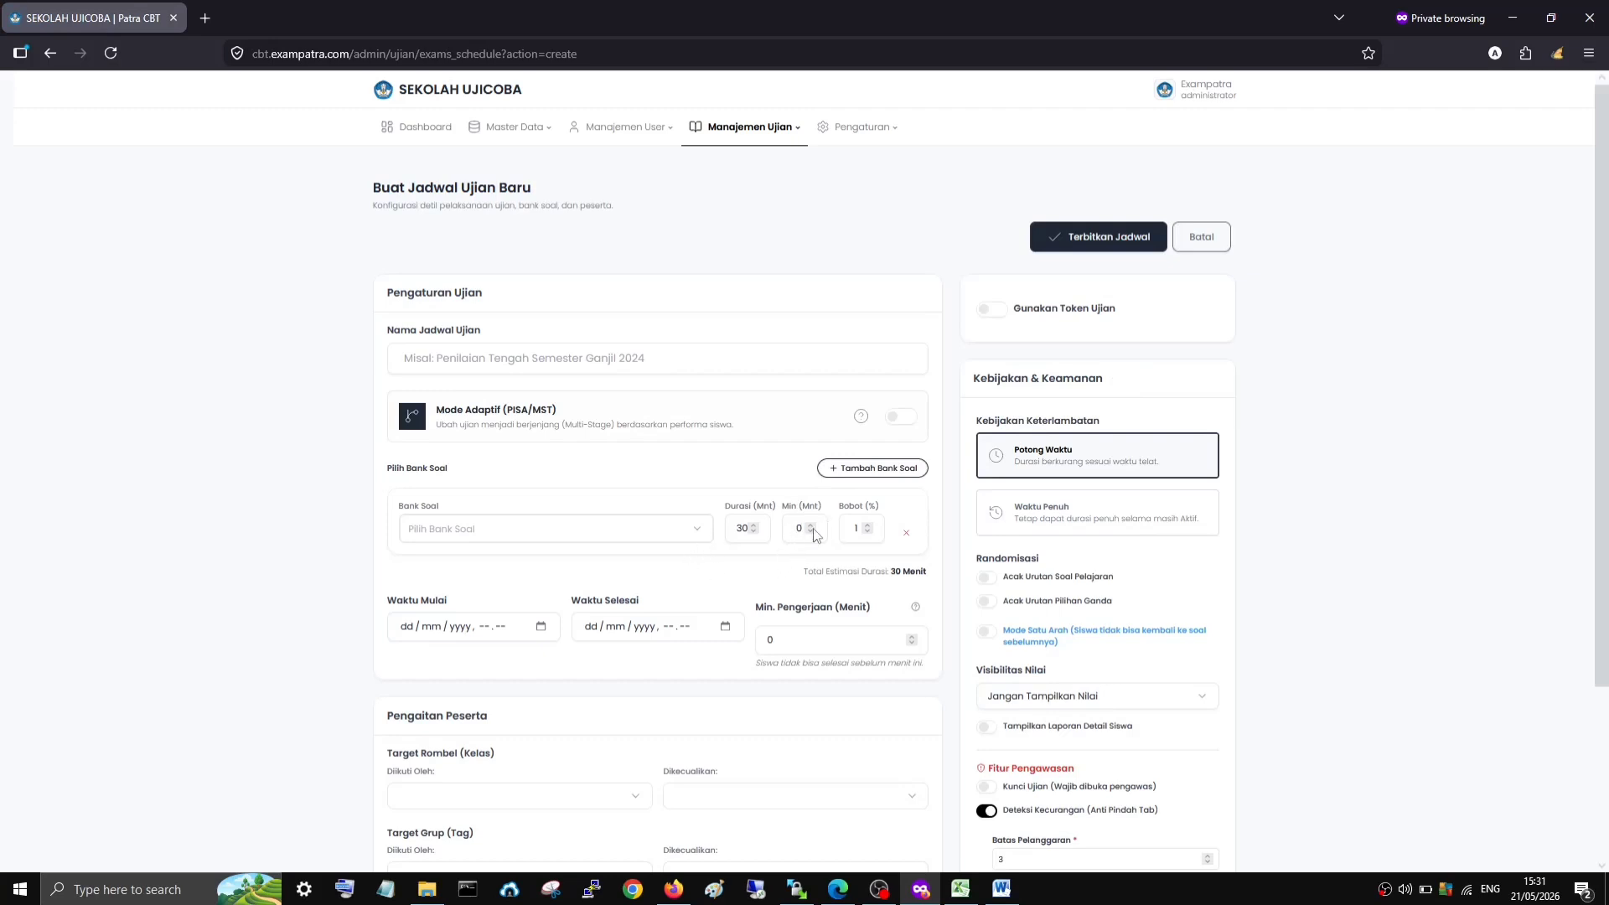
- Set the question bank duration to 60 minutes and paste BINDO_X_A as the schedule name
left_click(742, 530)
type("6")
left_click(758, 562)
left_click(467, 367)
key("ctrl+v")
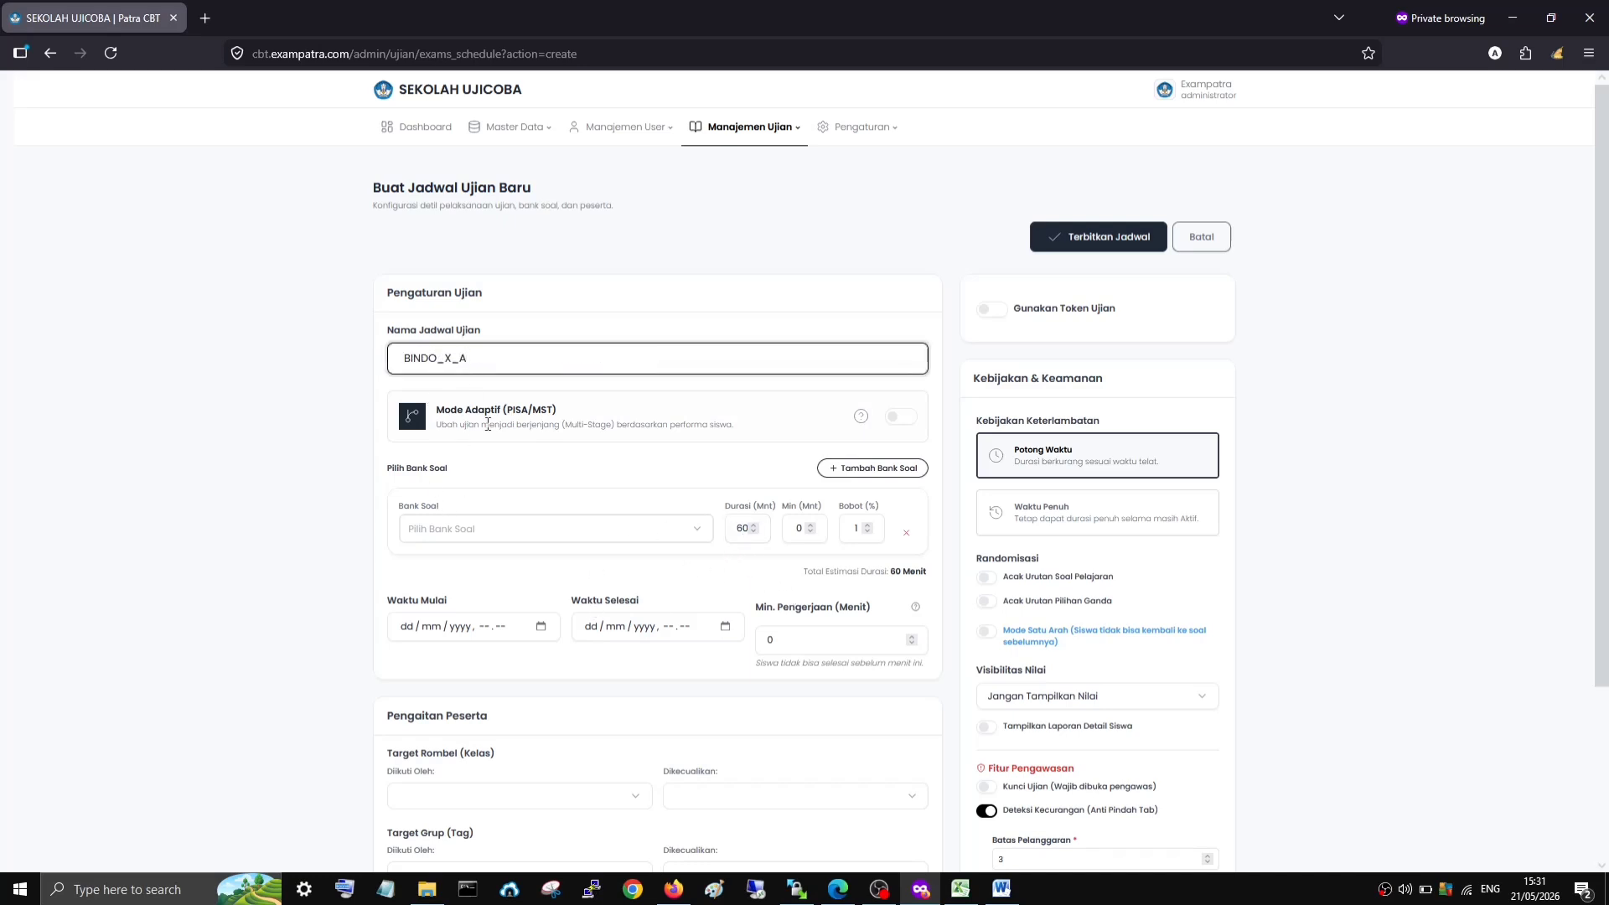
- Select BINDO_X_A as the question bank and set both the start and end dates of the schedule to 21/05/2026
left_click(447, 536)
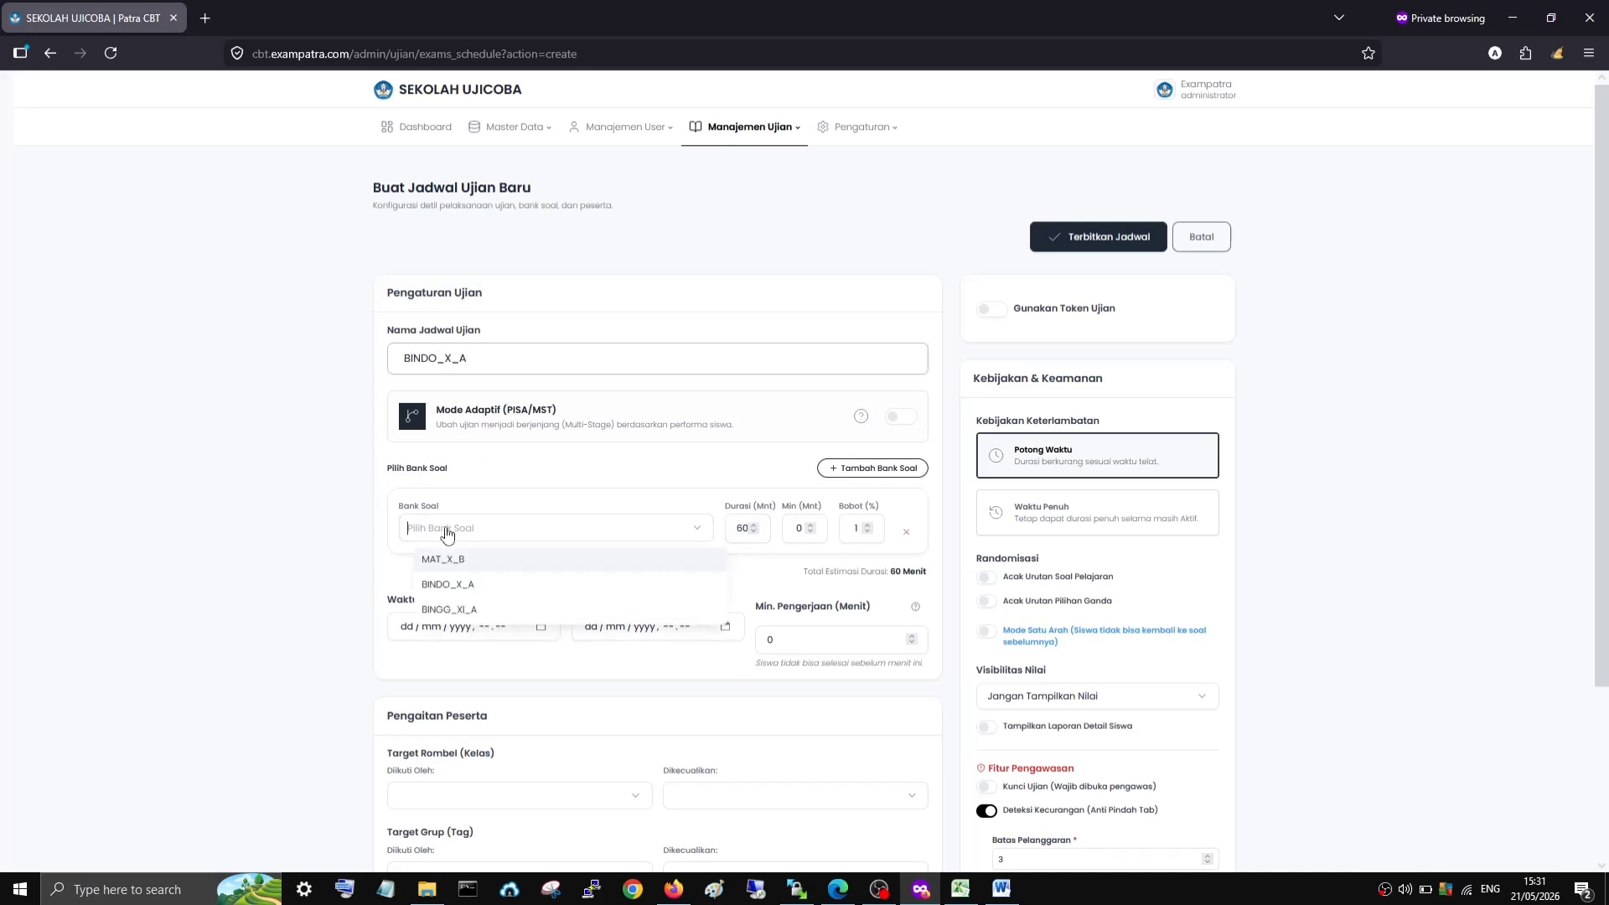
left_click(469, 585)
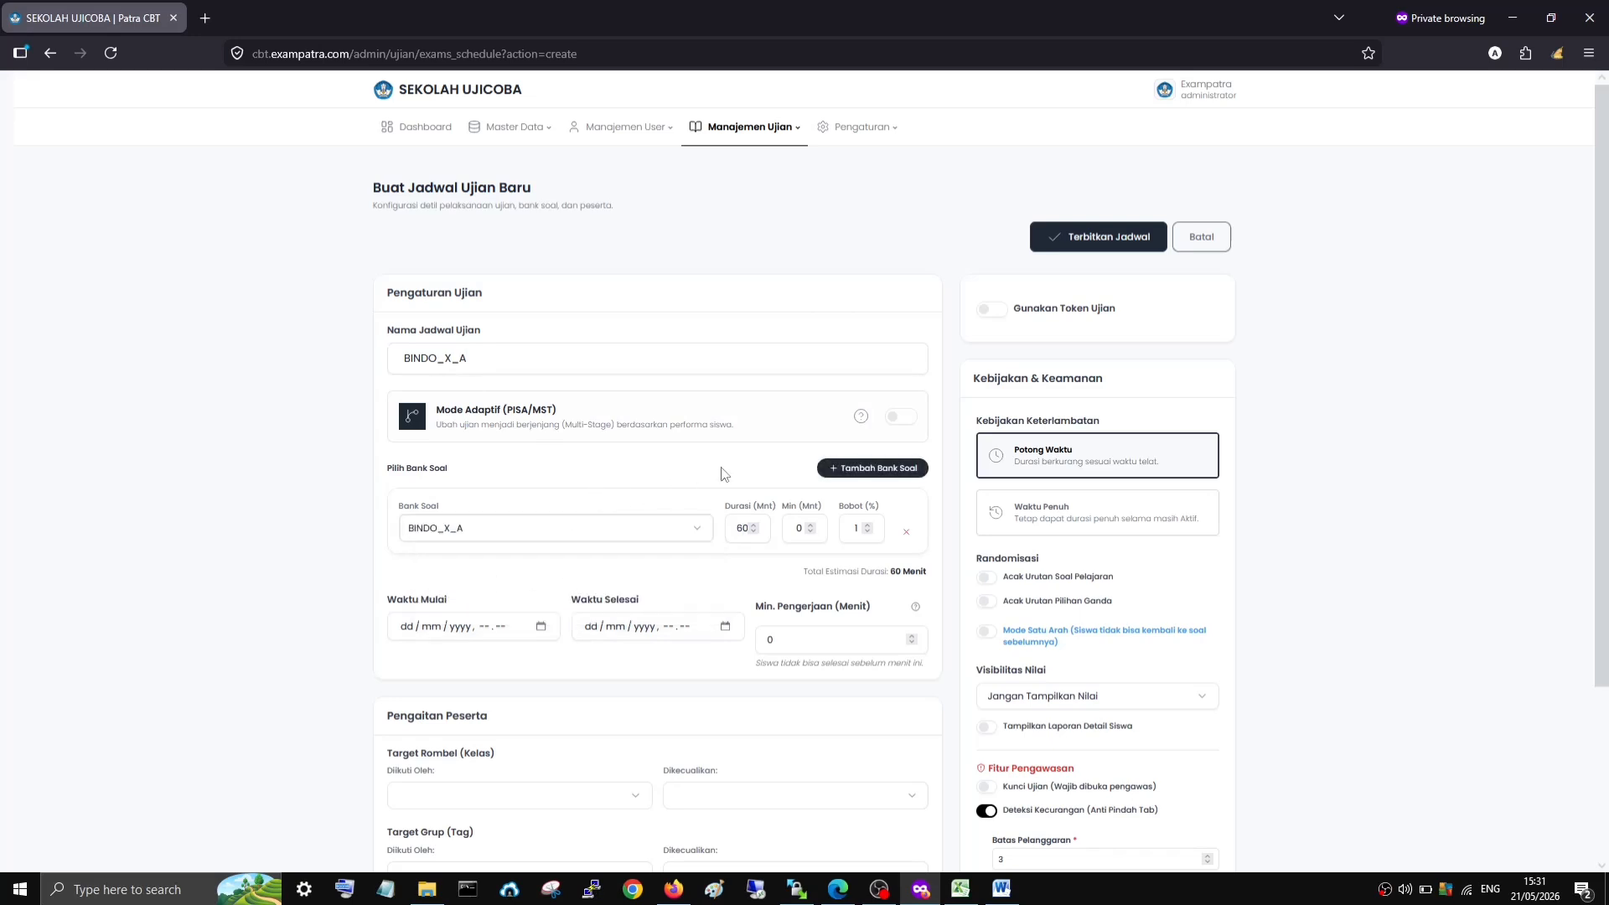
scroll(543, 563, "down", 2)
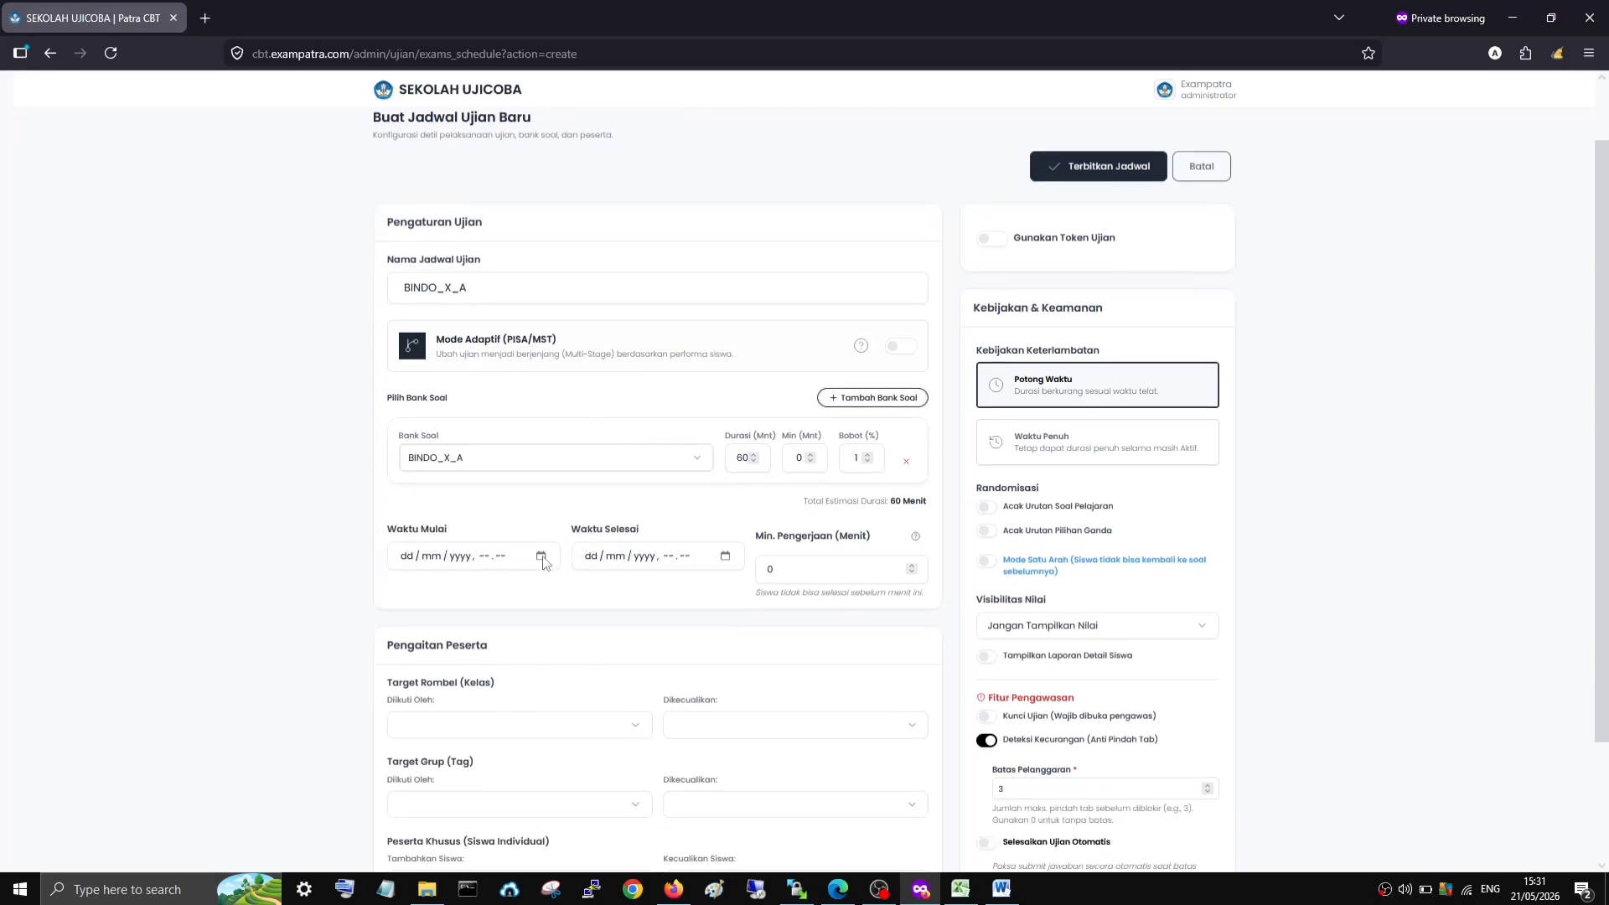
left_click(541, 557)
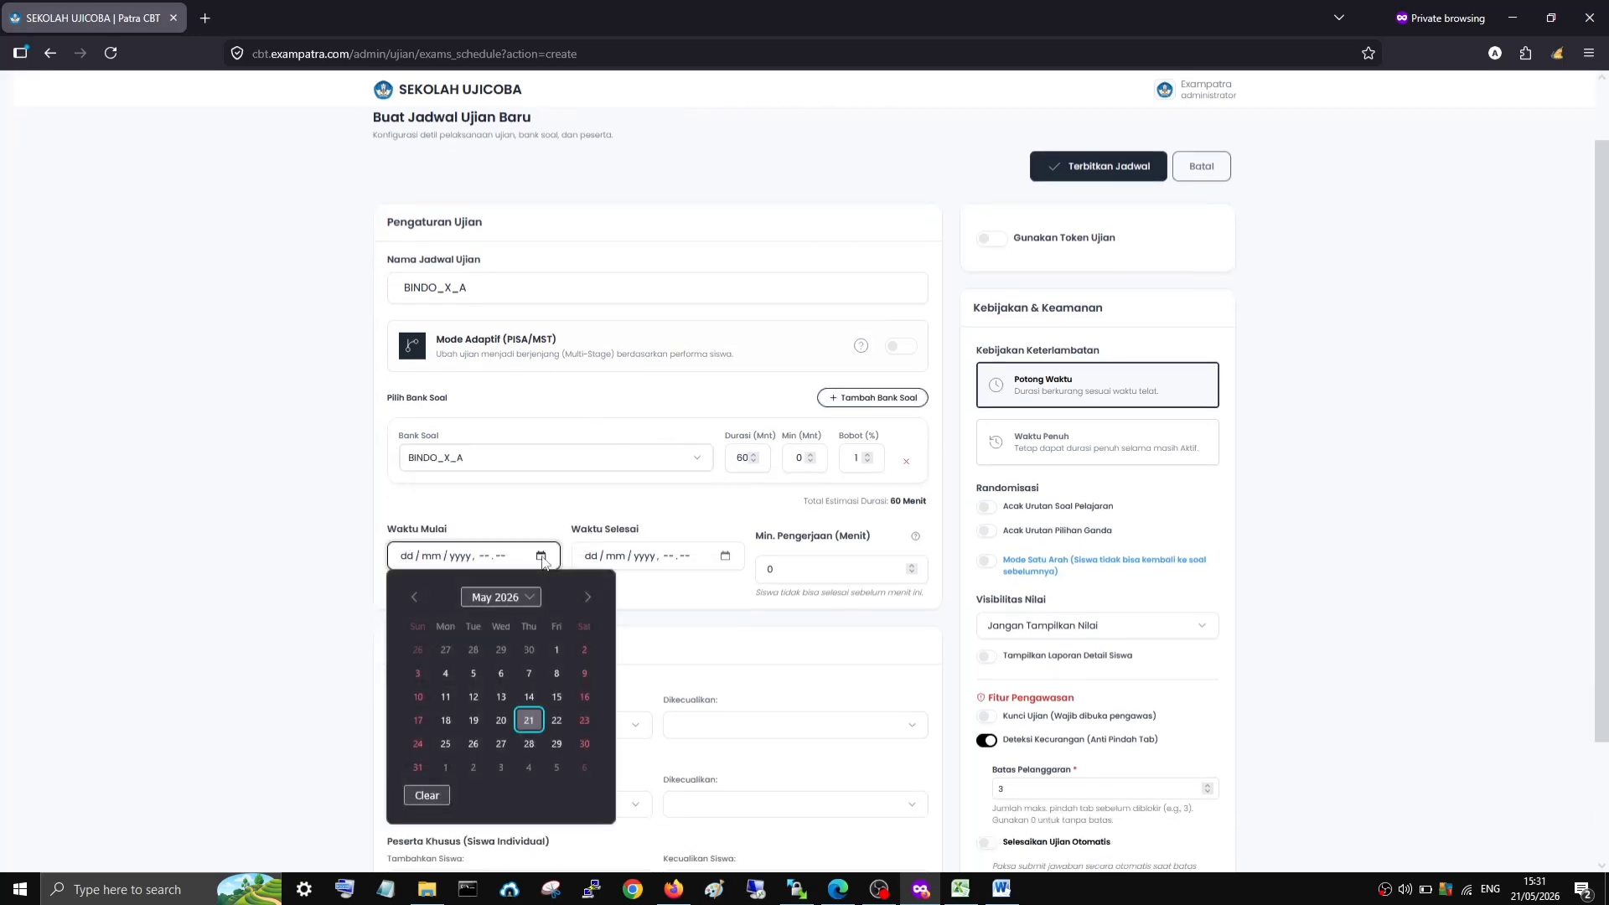
left_click(529, 719)
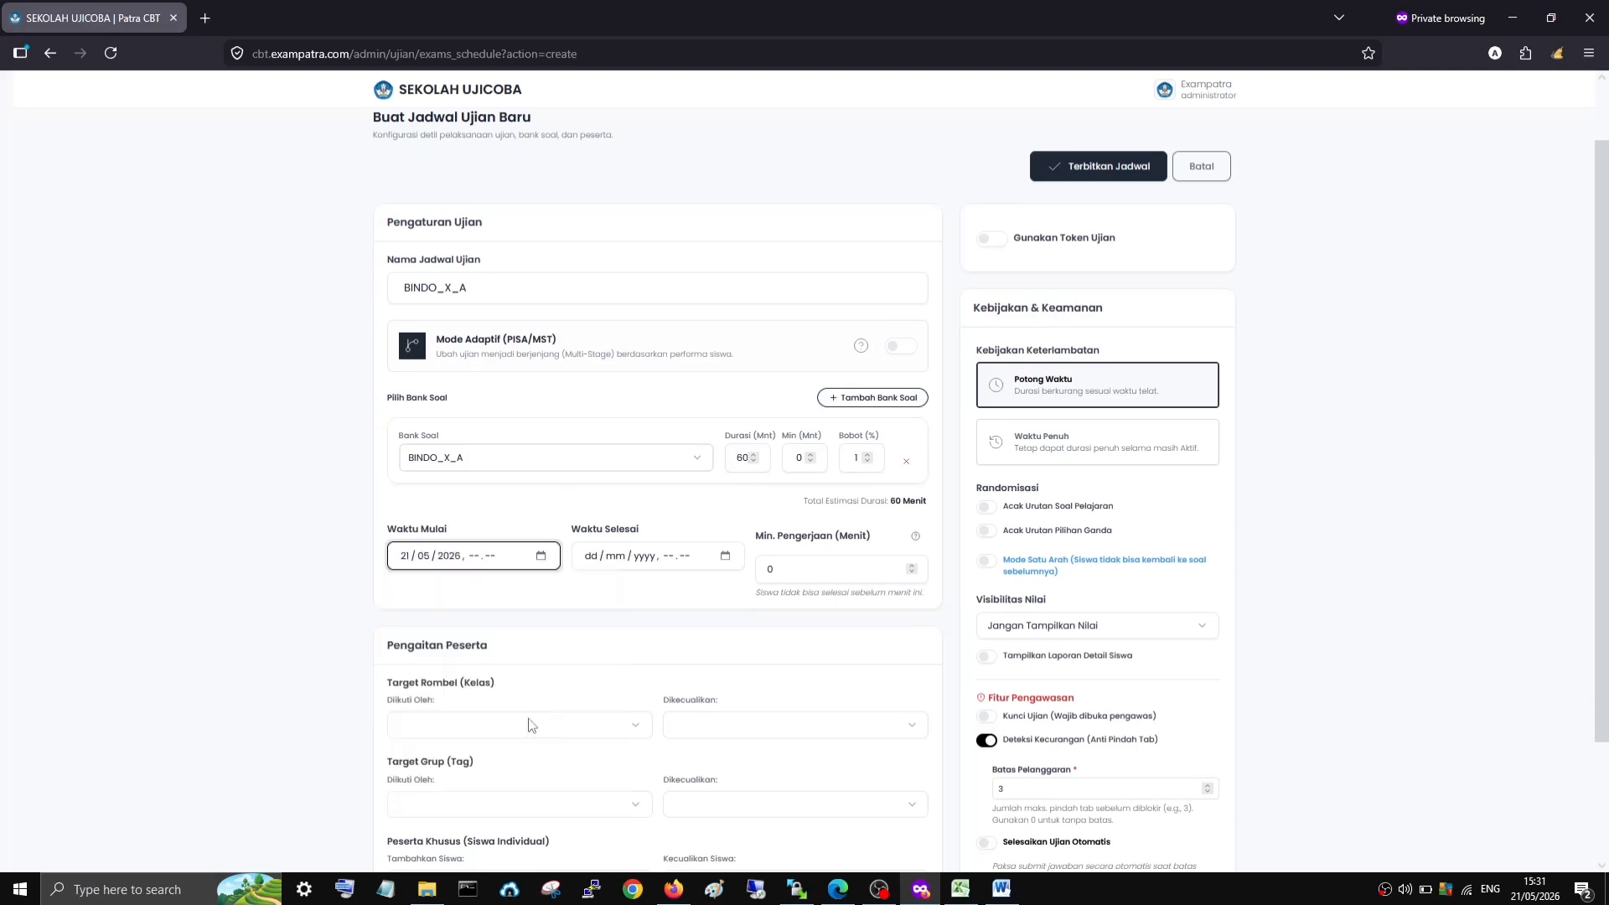
left_click(725, 557)
left_click(714, 720)
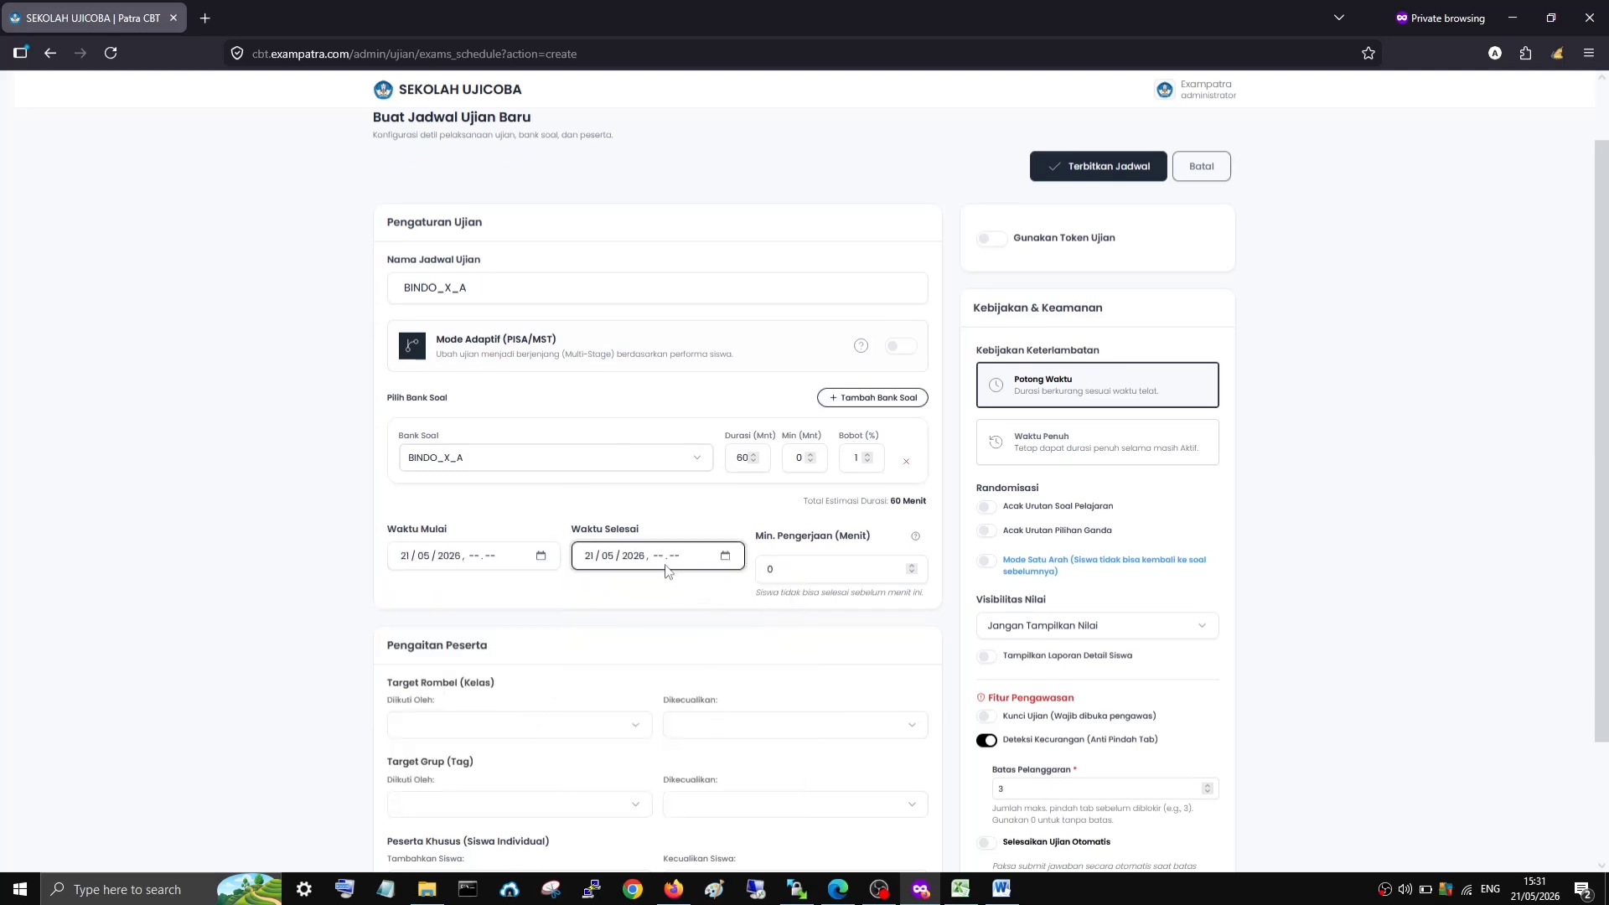
- Set the exam's start time to 15:31 and its end time to 16:00
left_click(475, 557)
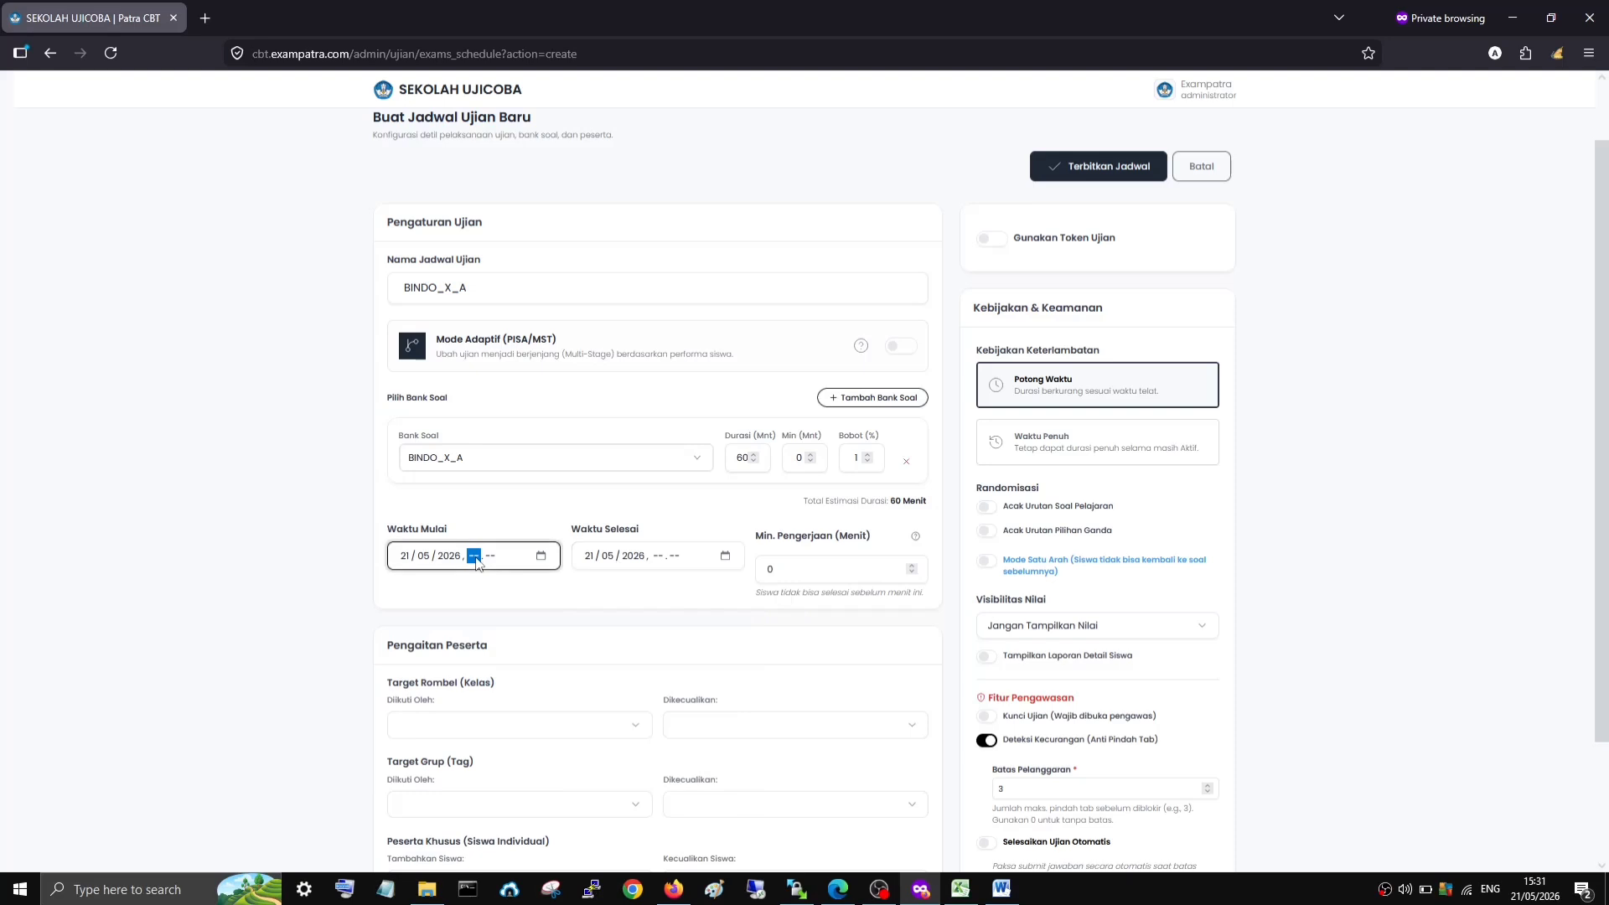
type("0153")
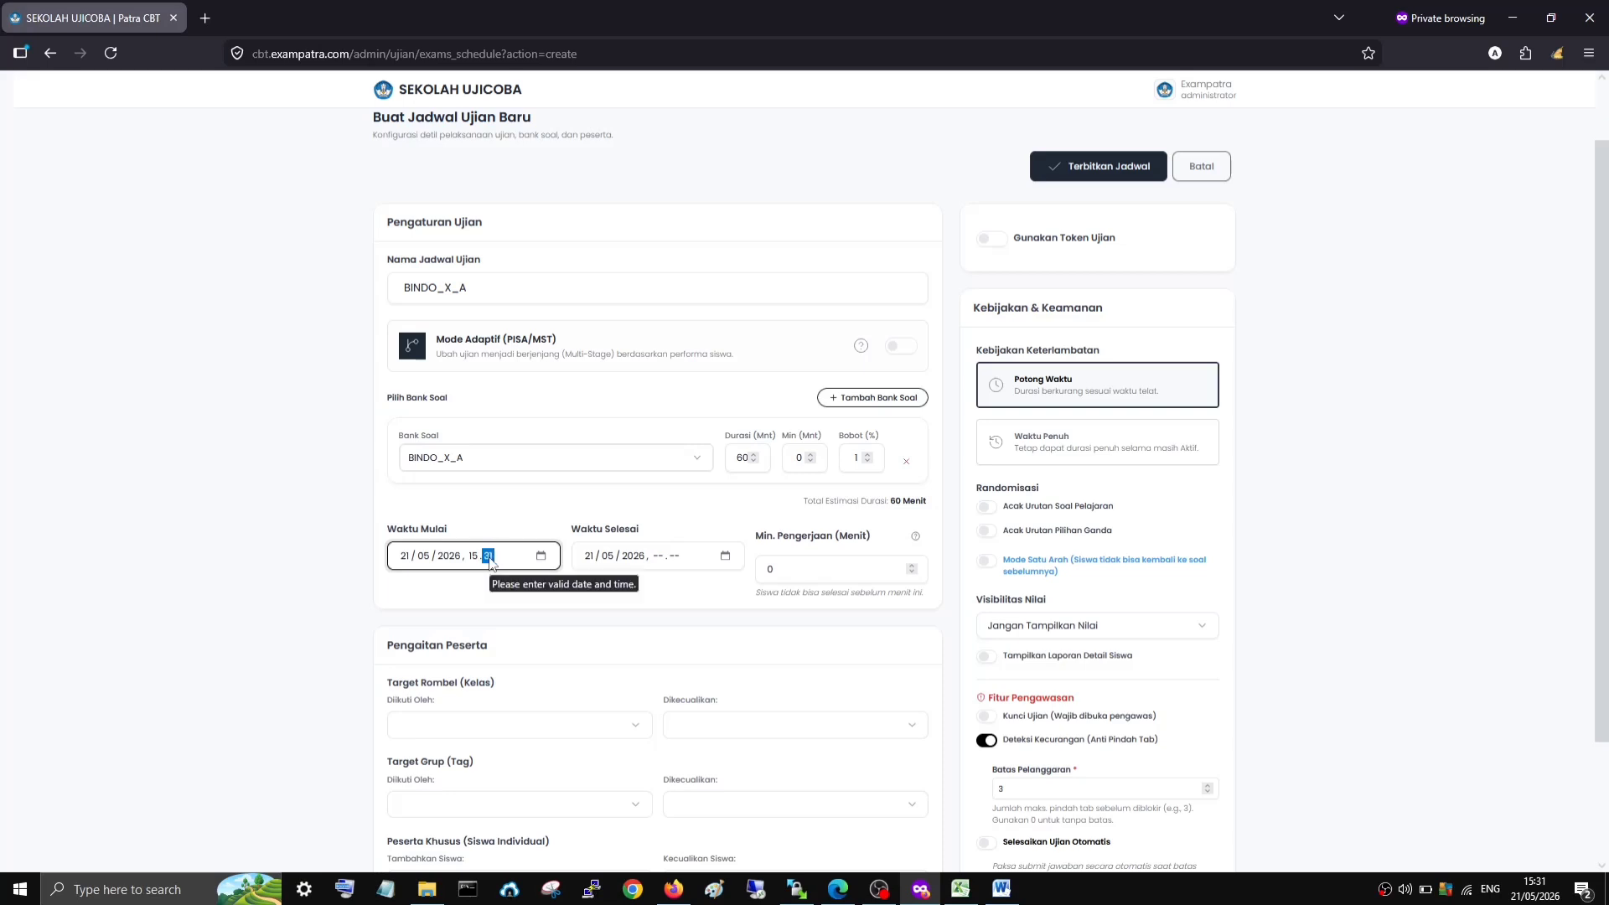
type("1")
left_click(659, 558)
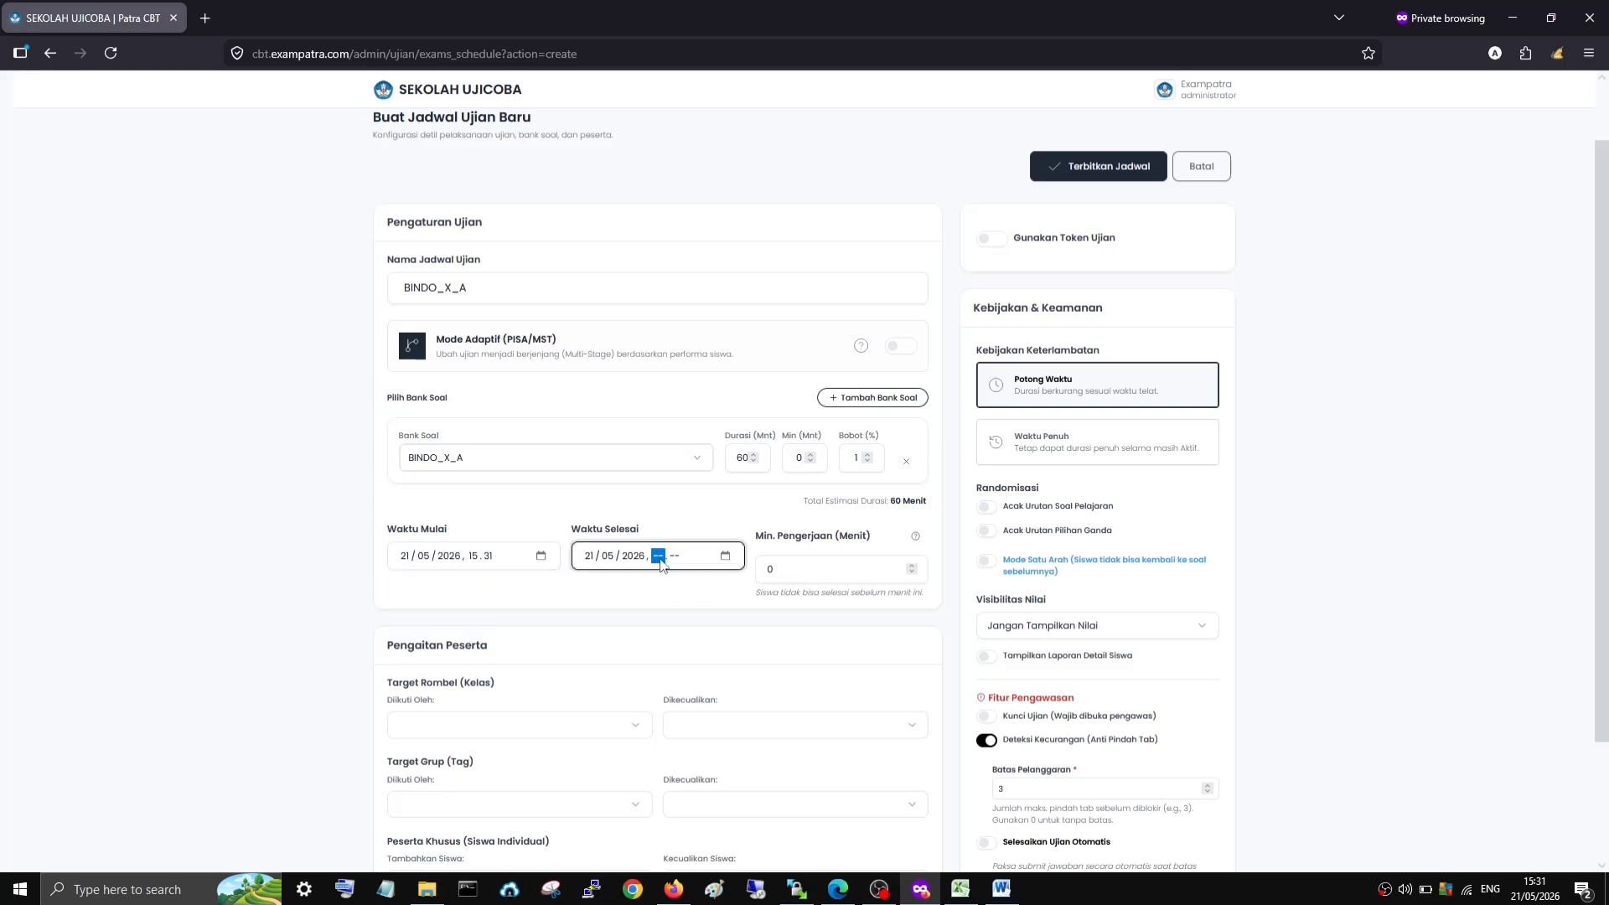
type("16 . ")
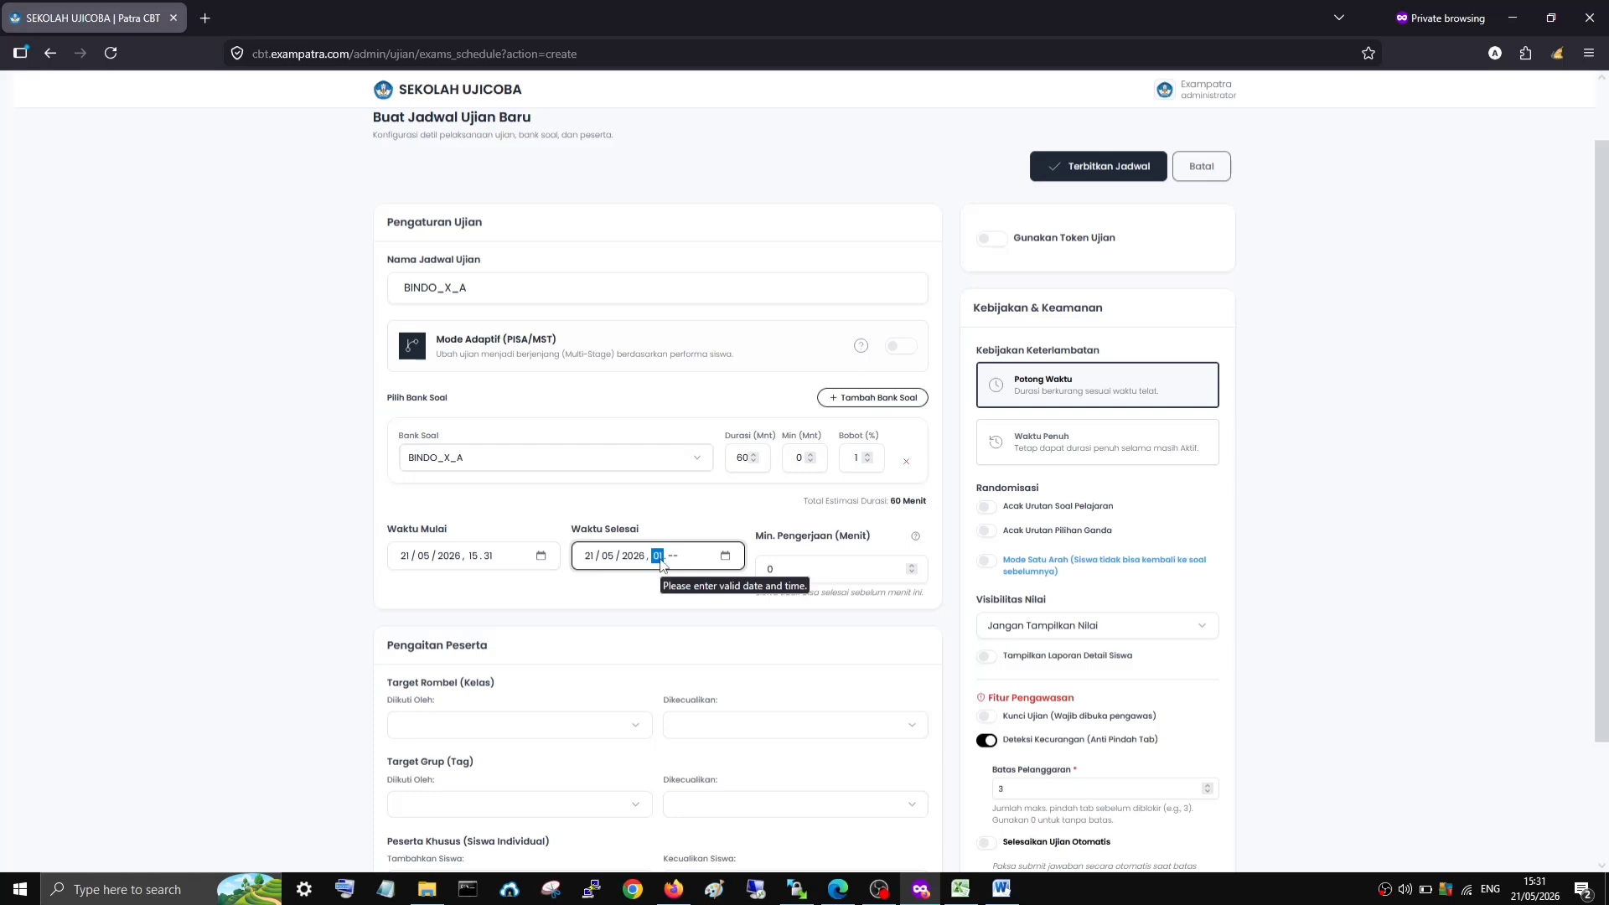
type("09")
left_click(678, 584)
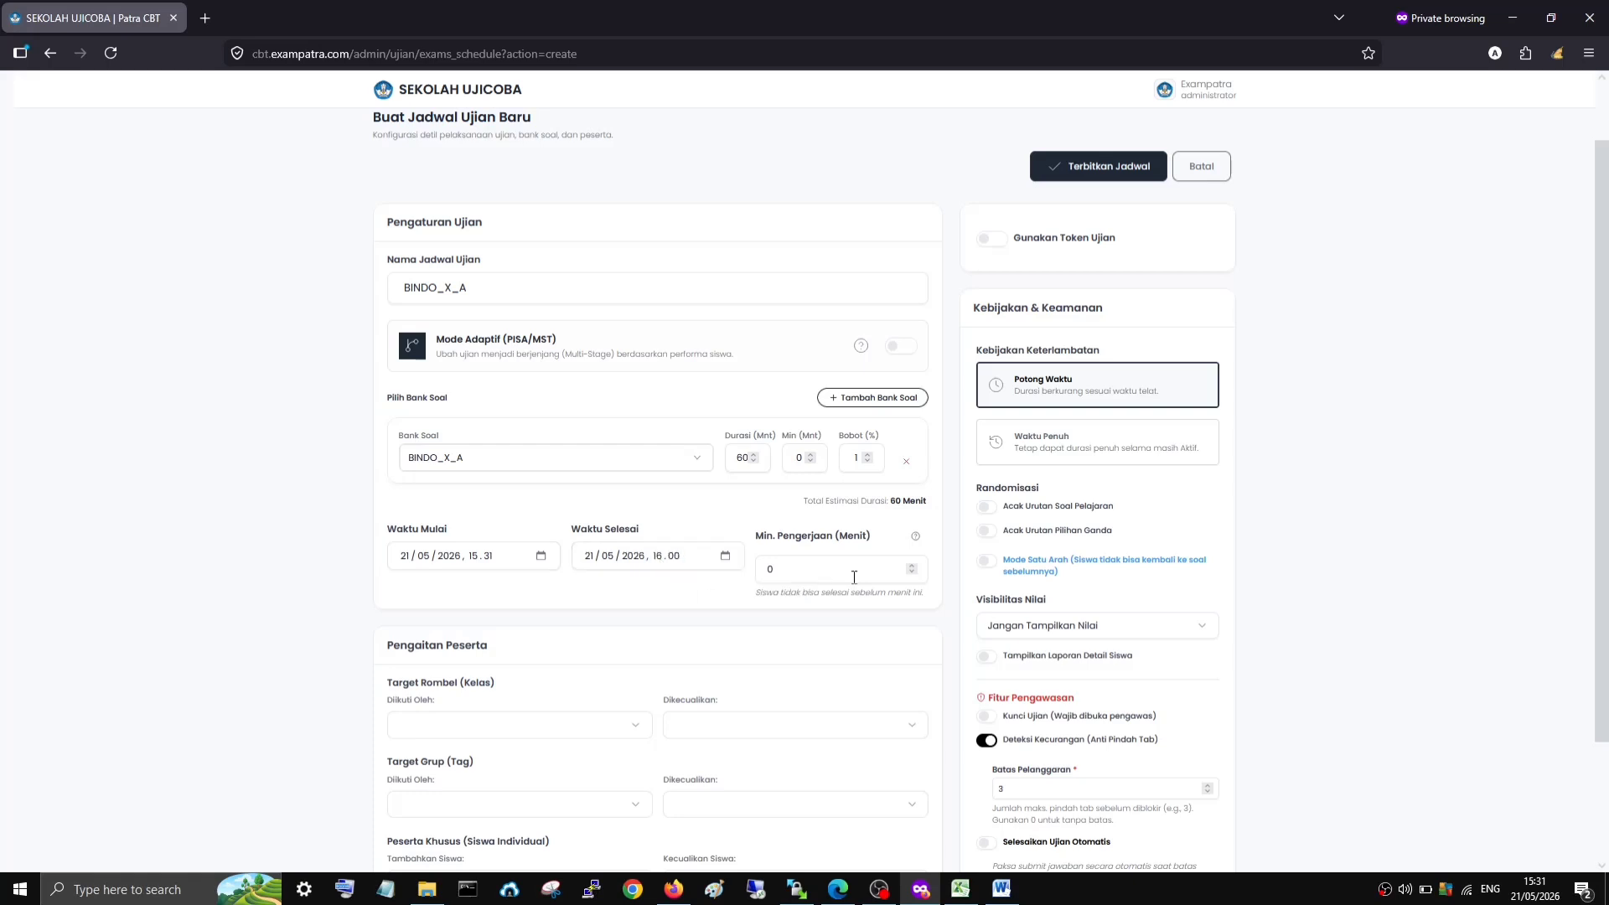
- Set the exam's minimum working time to 50 minutes
left_click(771, 575)
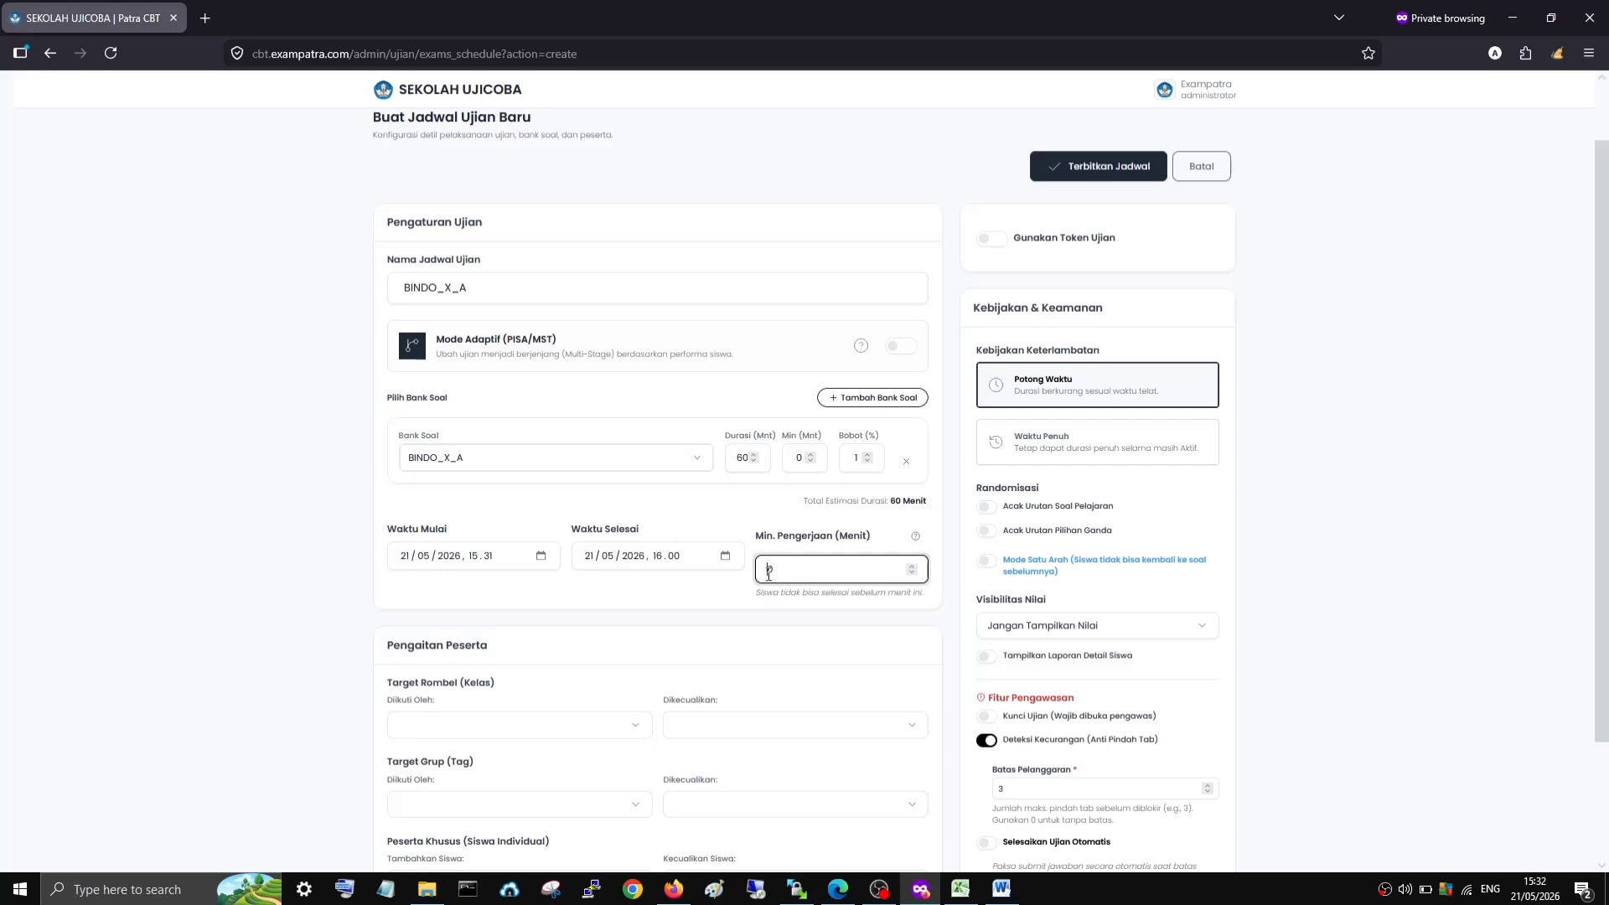
type("5")
left_click(788, 613)
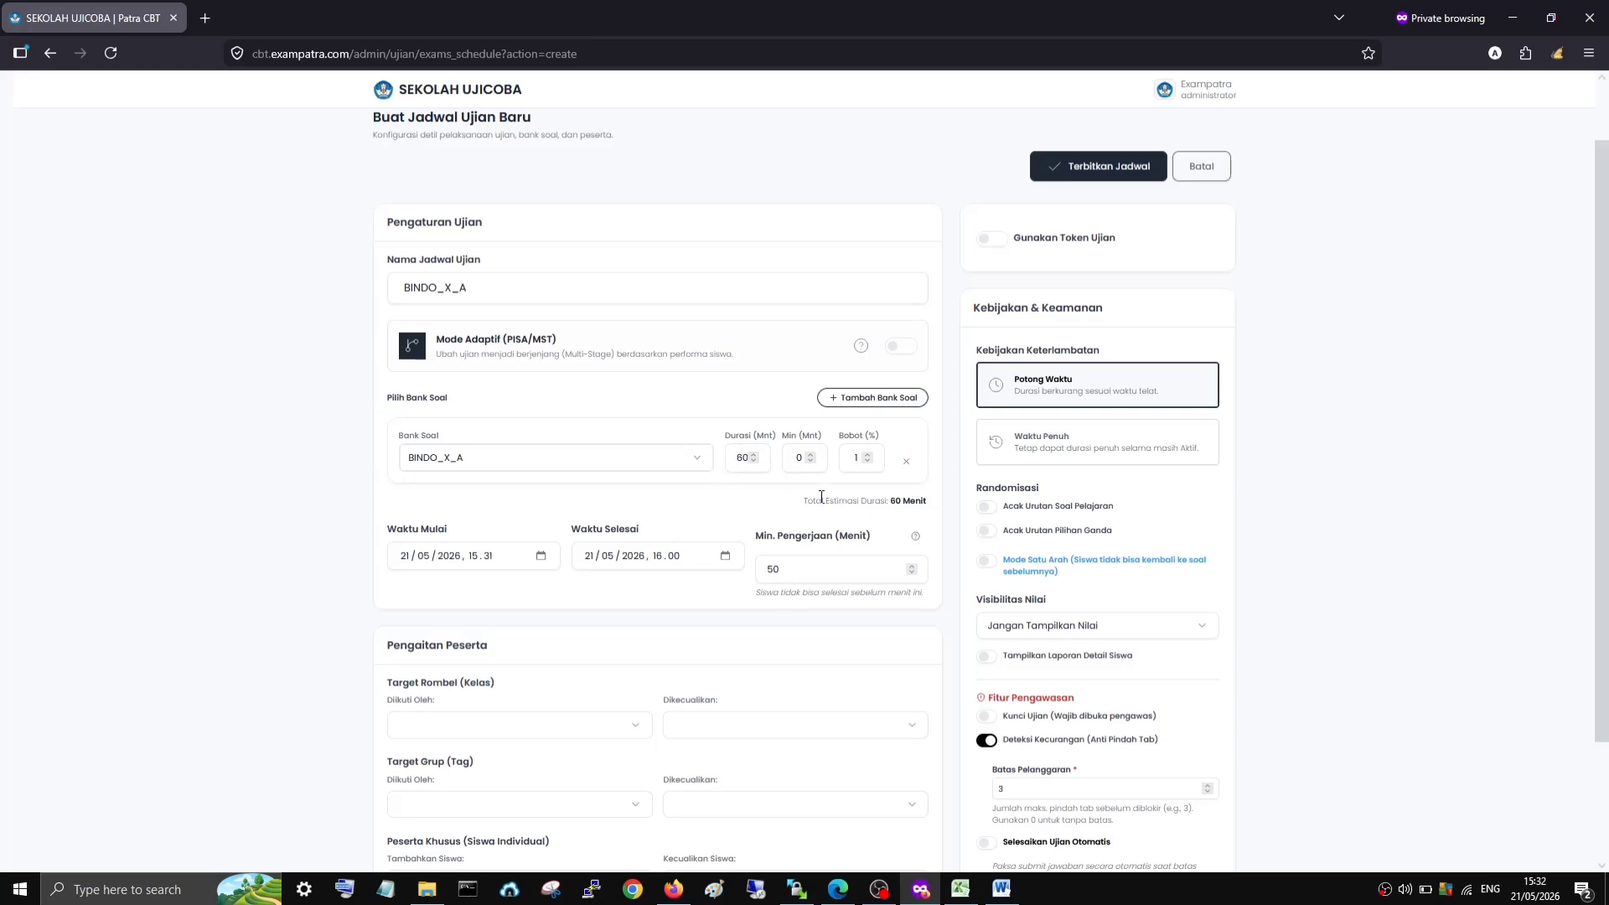
- Set the exam's minimum working time to 30 minutes
left_click(771, 568)
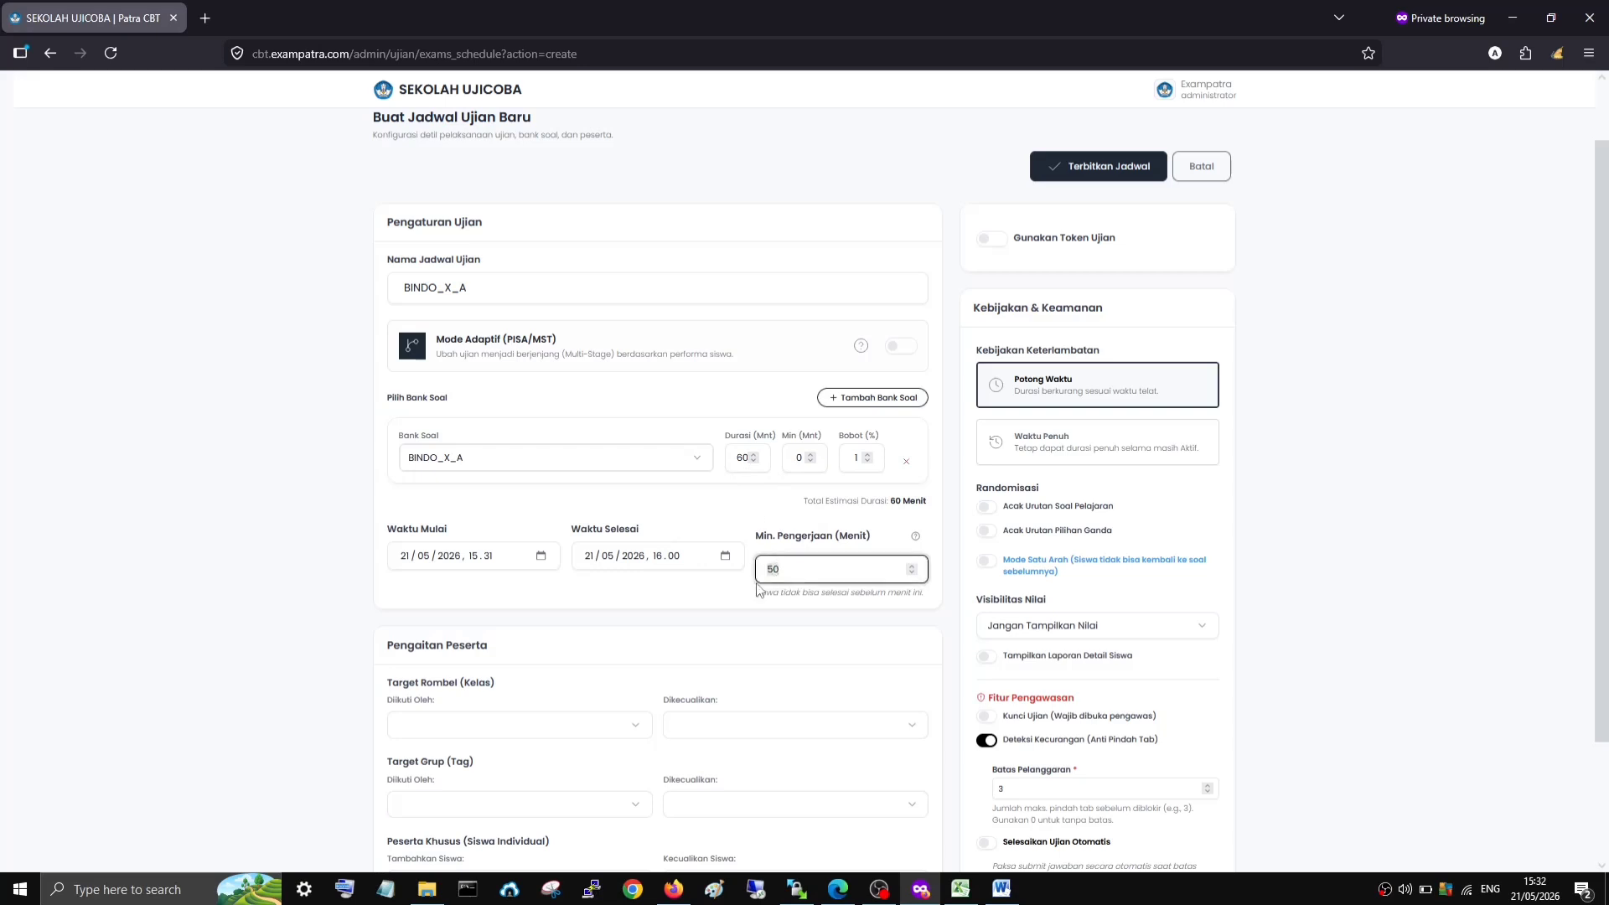
left_click(732, 587)
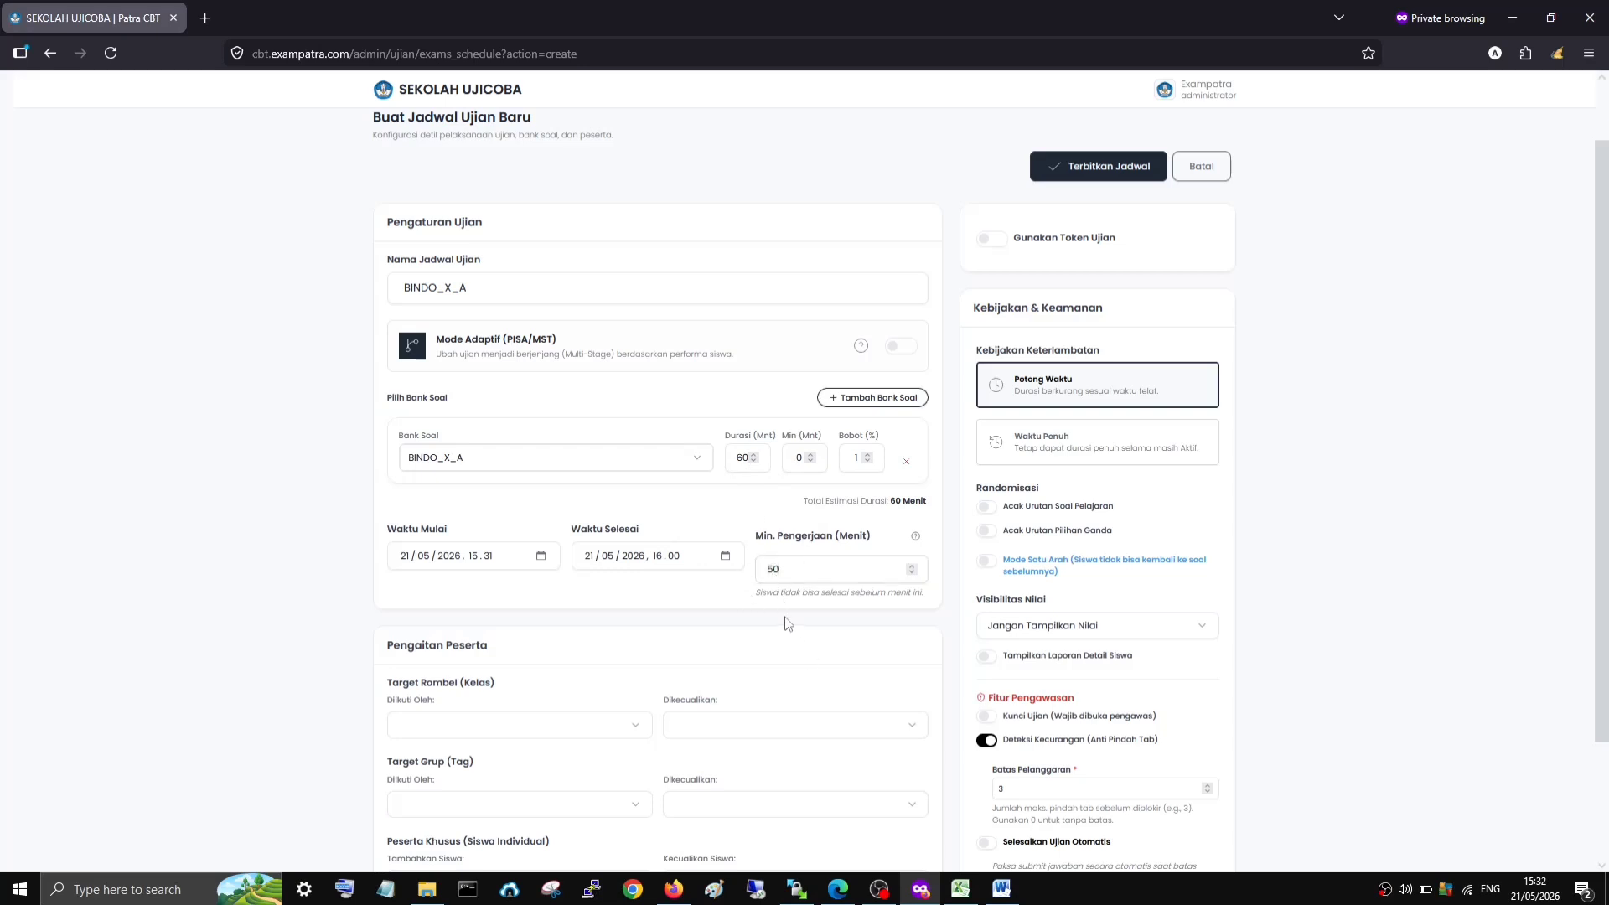
left_click_drag(769, 576, 785, 576)
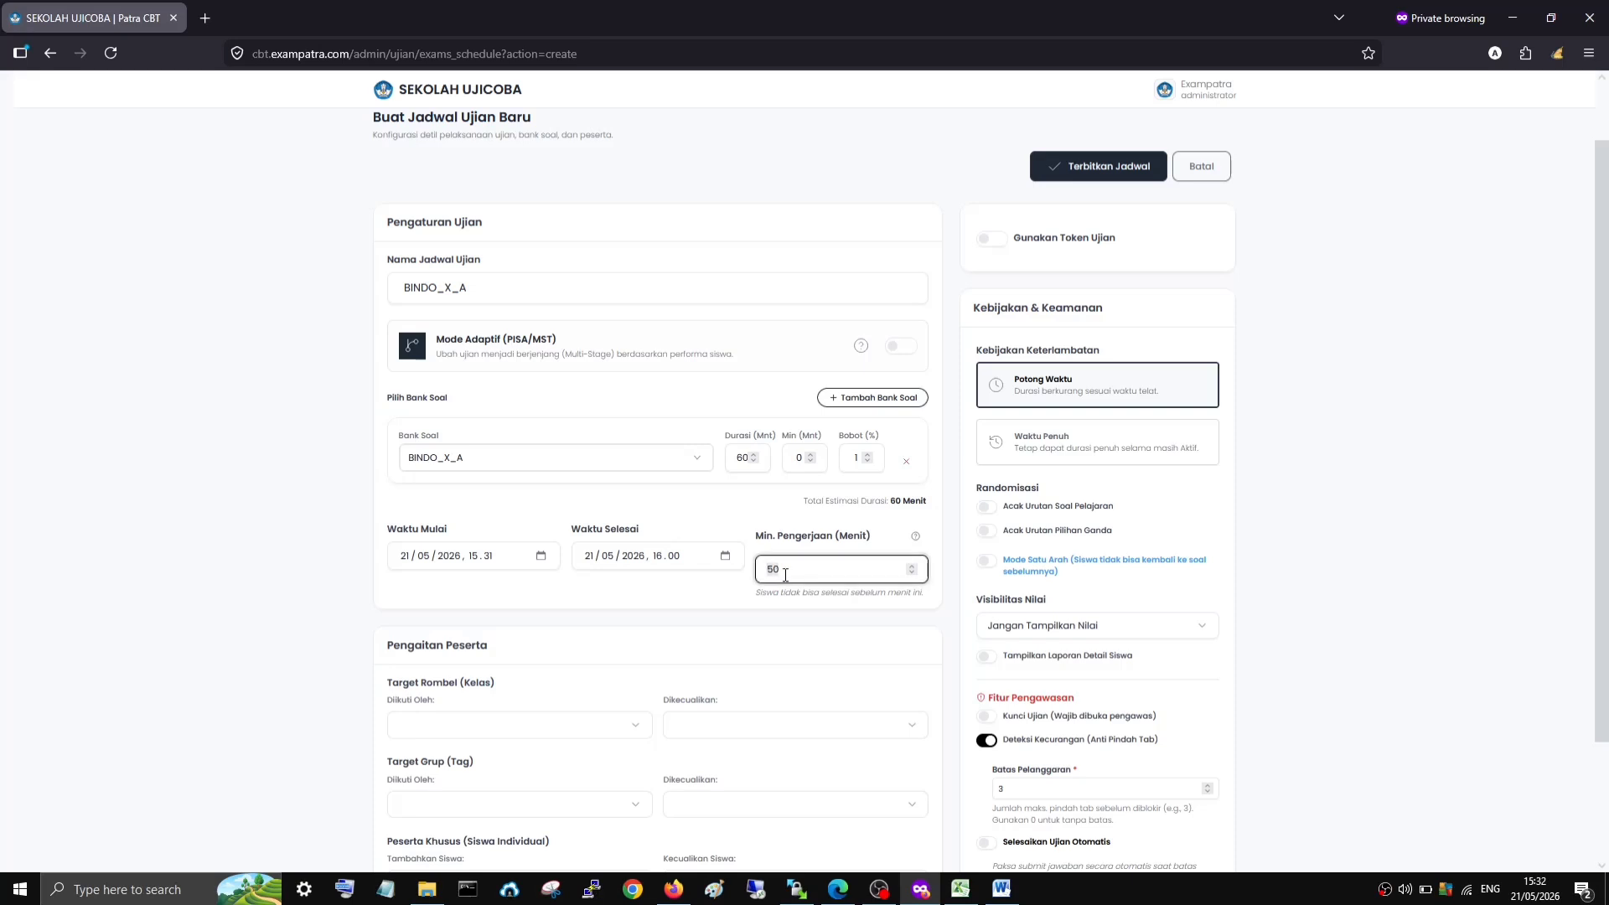
type("30")
left_click(791, 632)
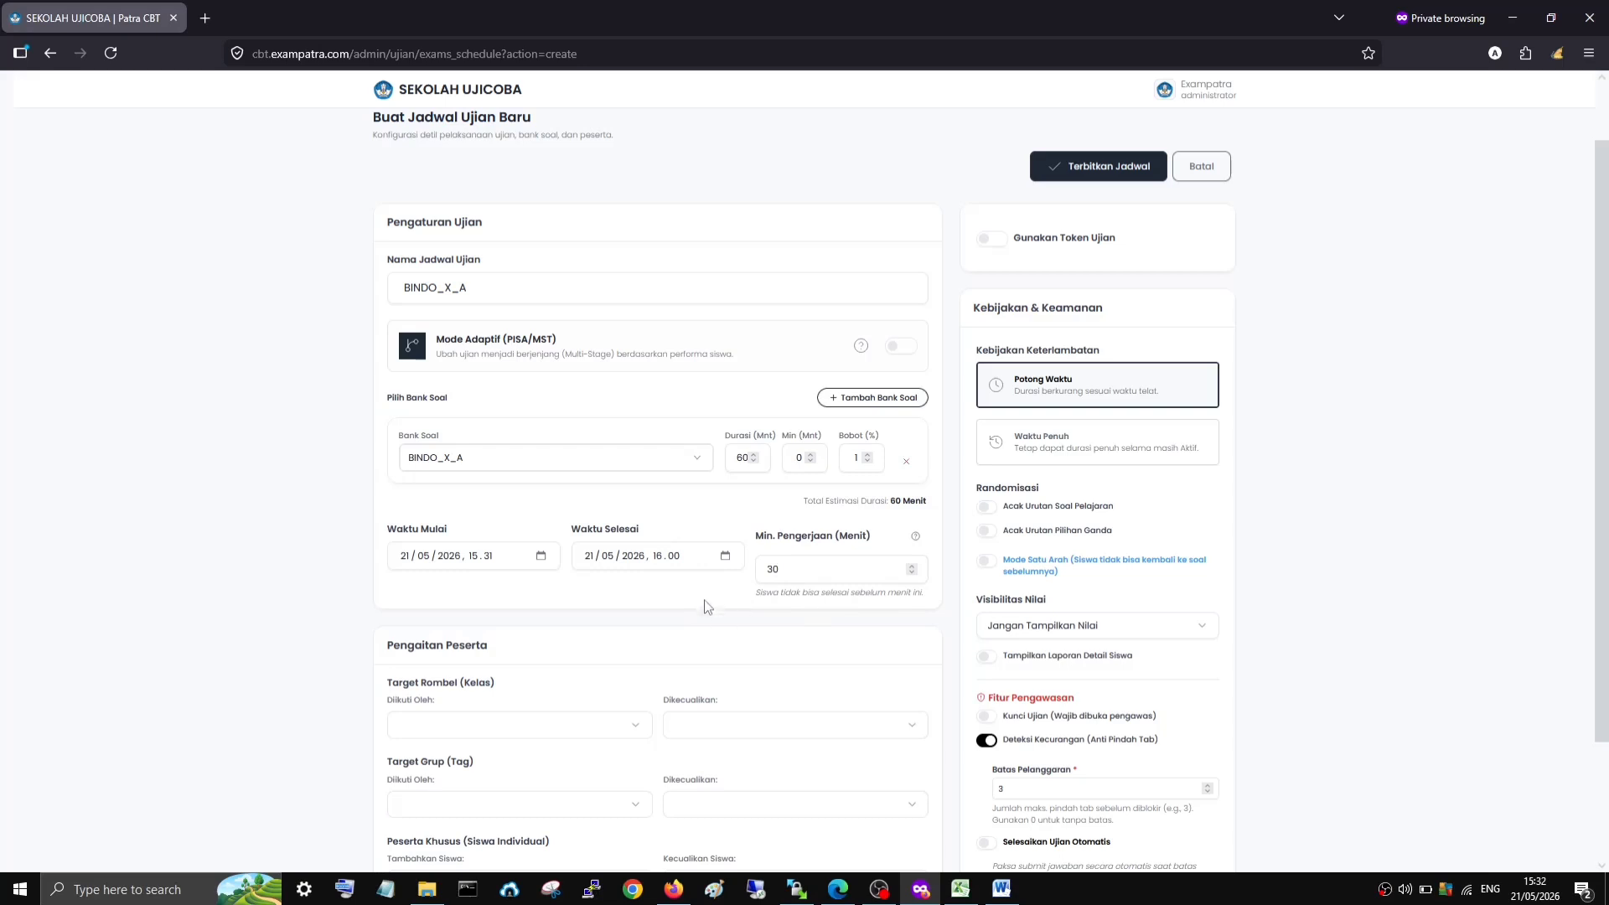
- Assign classes X_A and X_B as exam participants and check which classes can be excluded
scroll(674, 600, "down", 2)
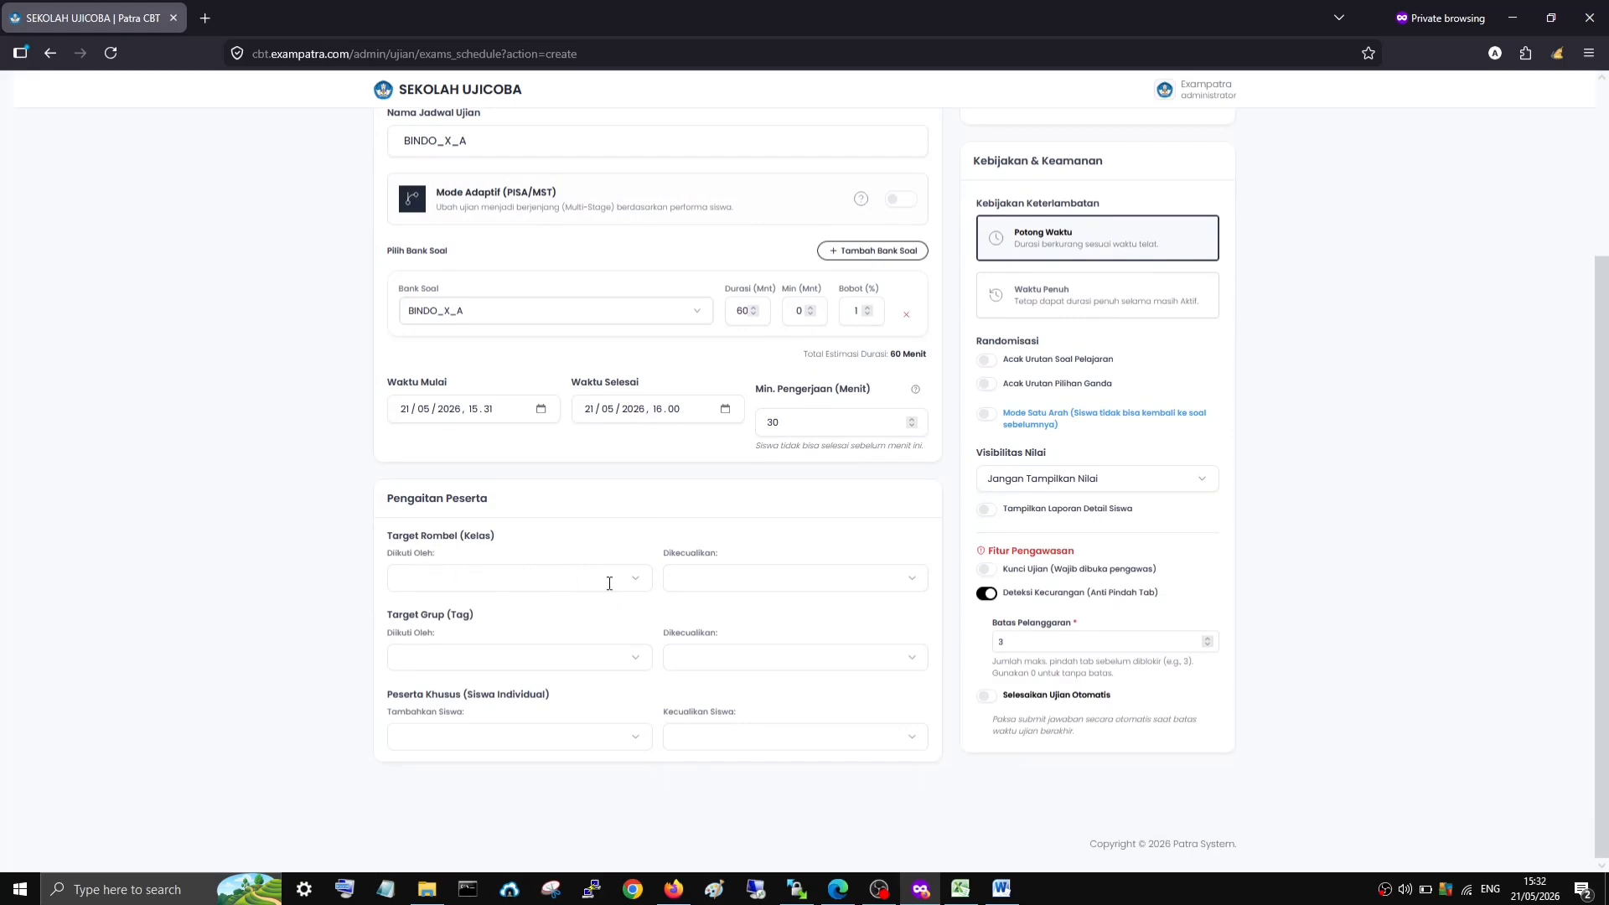
left_click(637, 584)
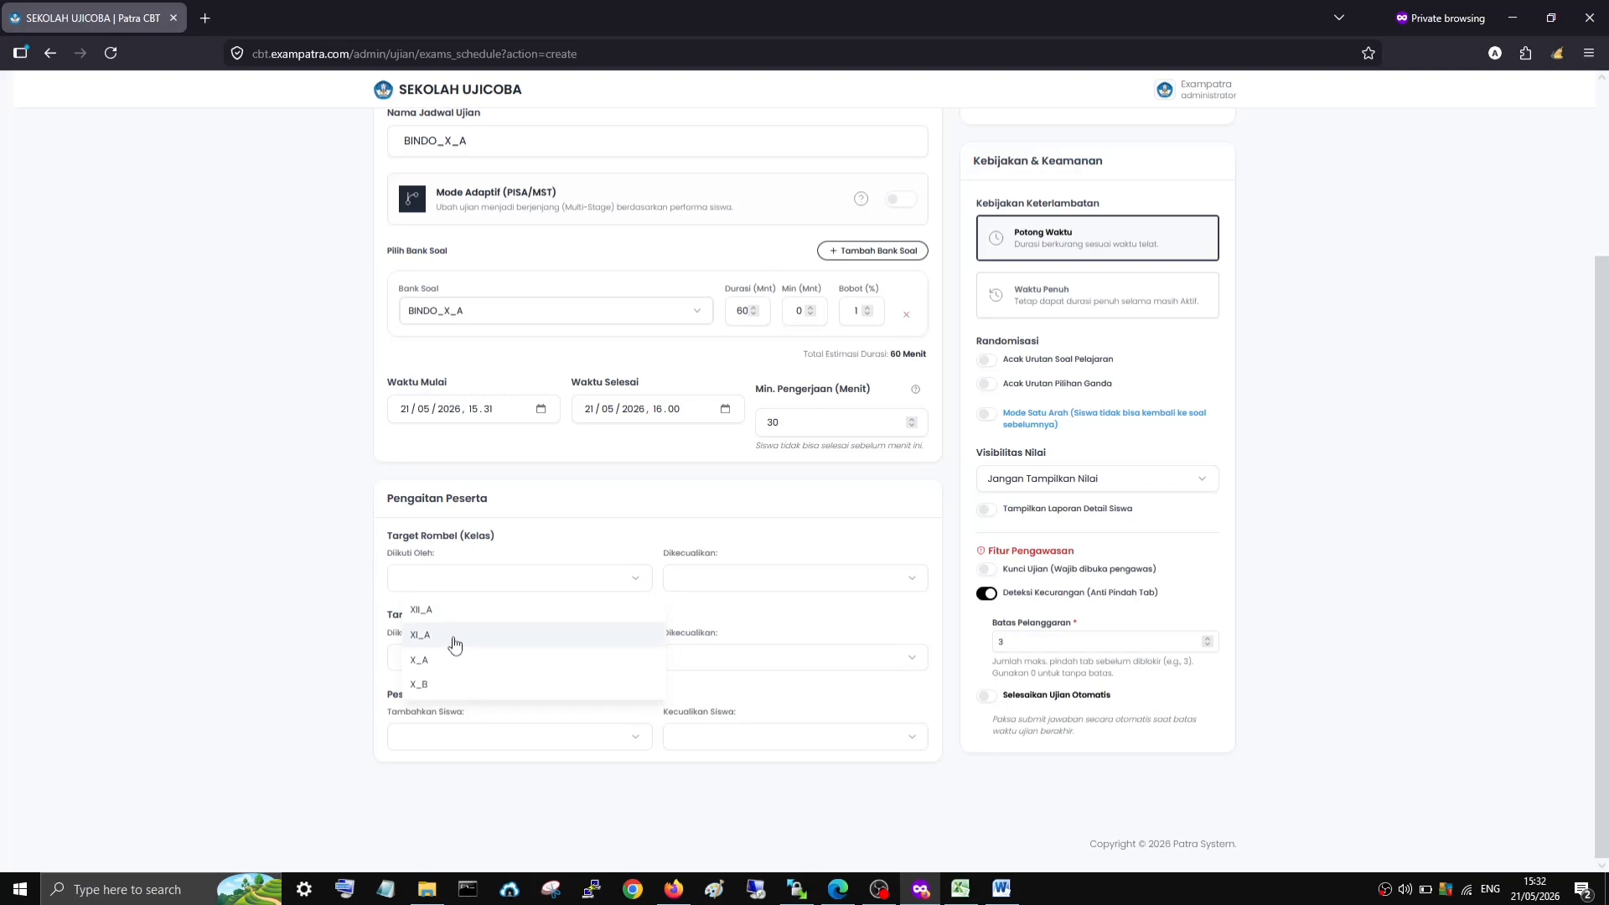
left_click(434, 661)
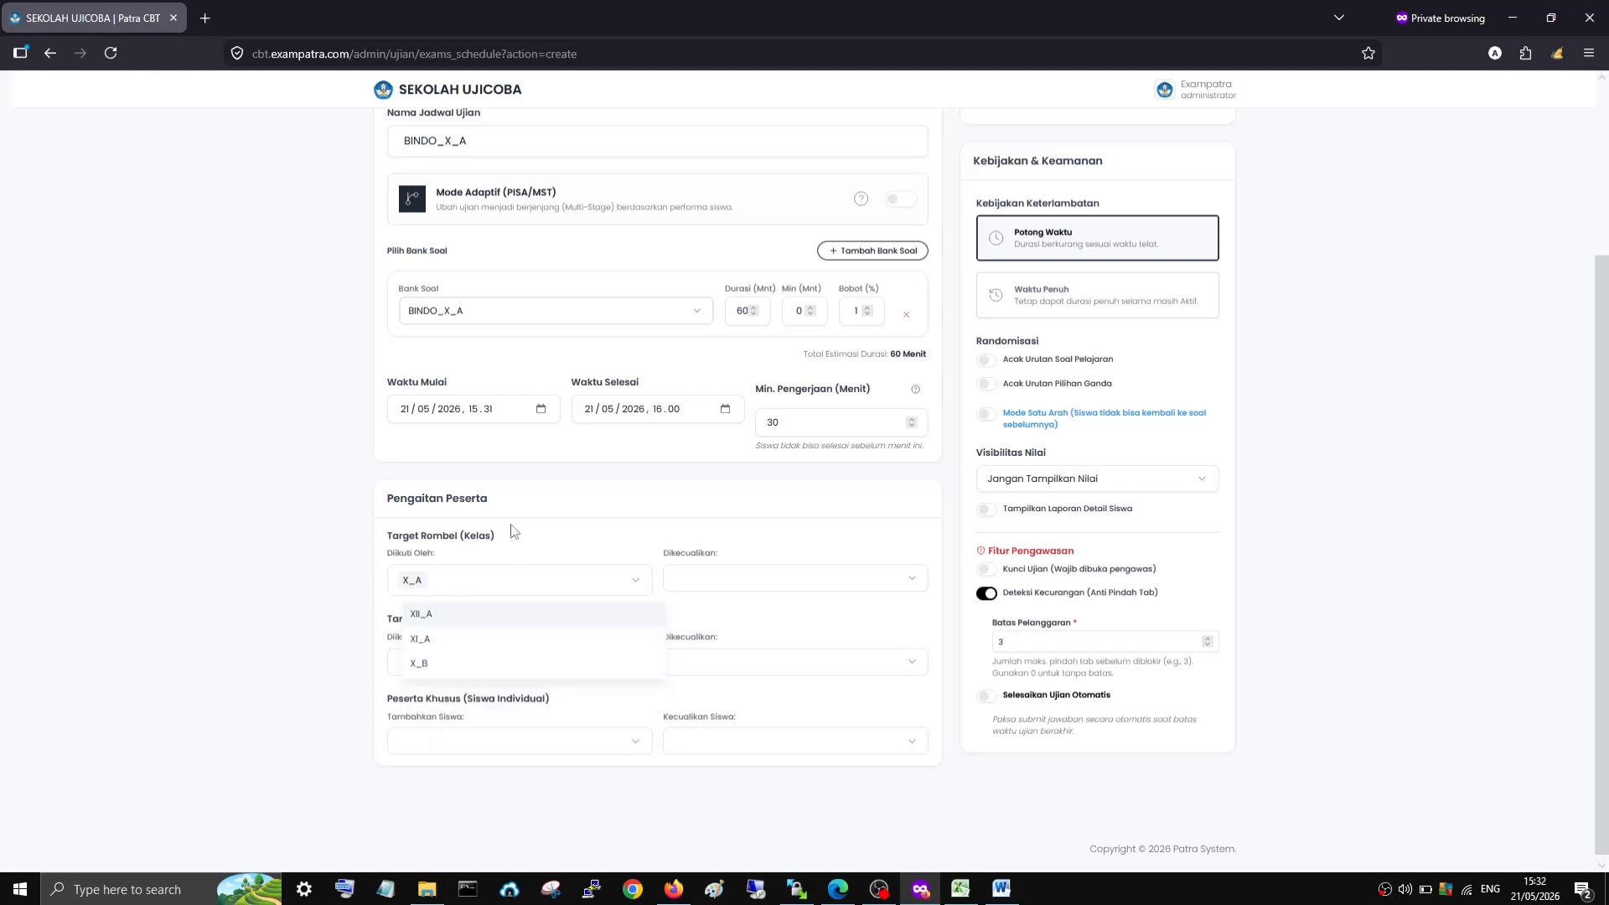
left_click(539, 535)
left_click(551, 578)
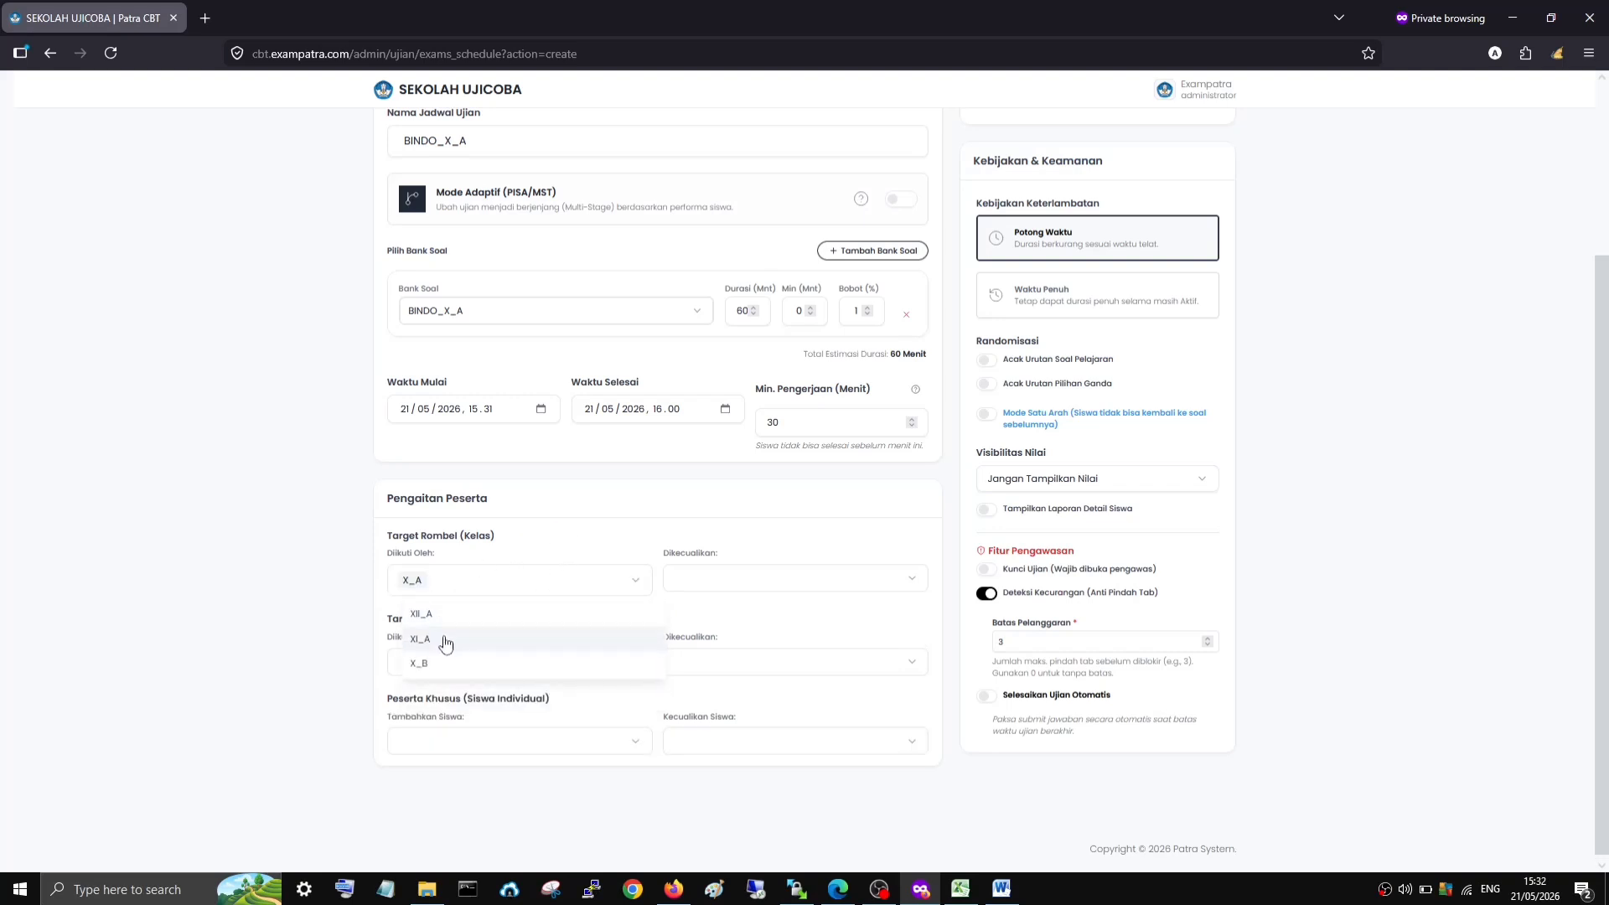
left_click(427, 663)
left_click(551, 538)
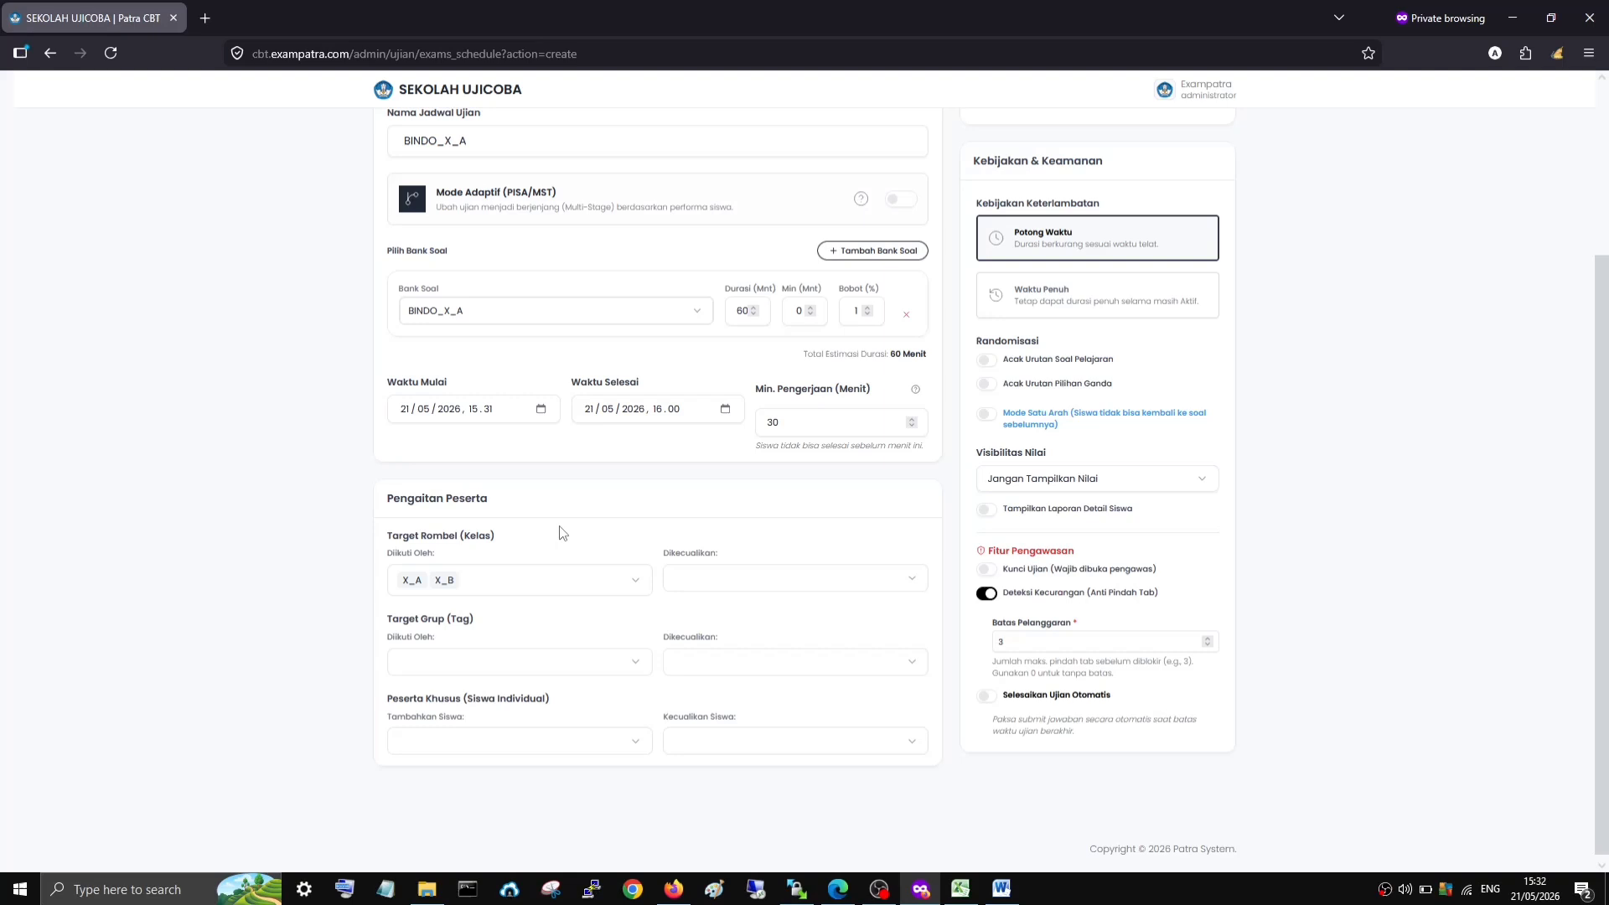
left_click(725, 579)
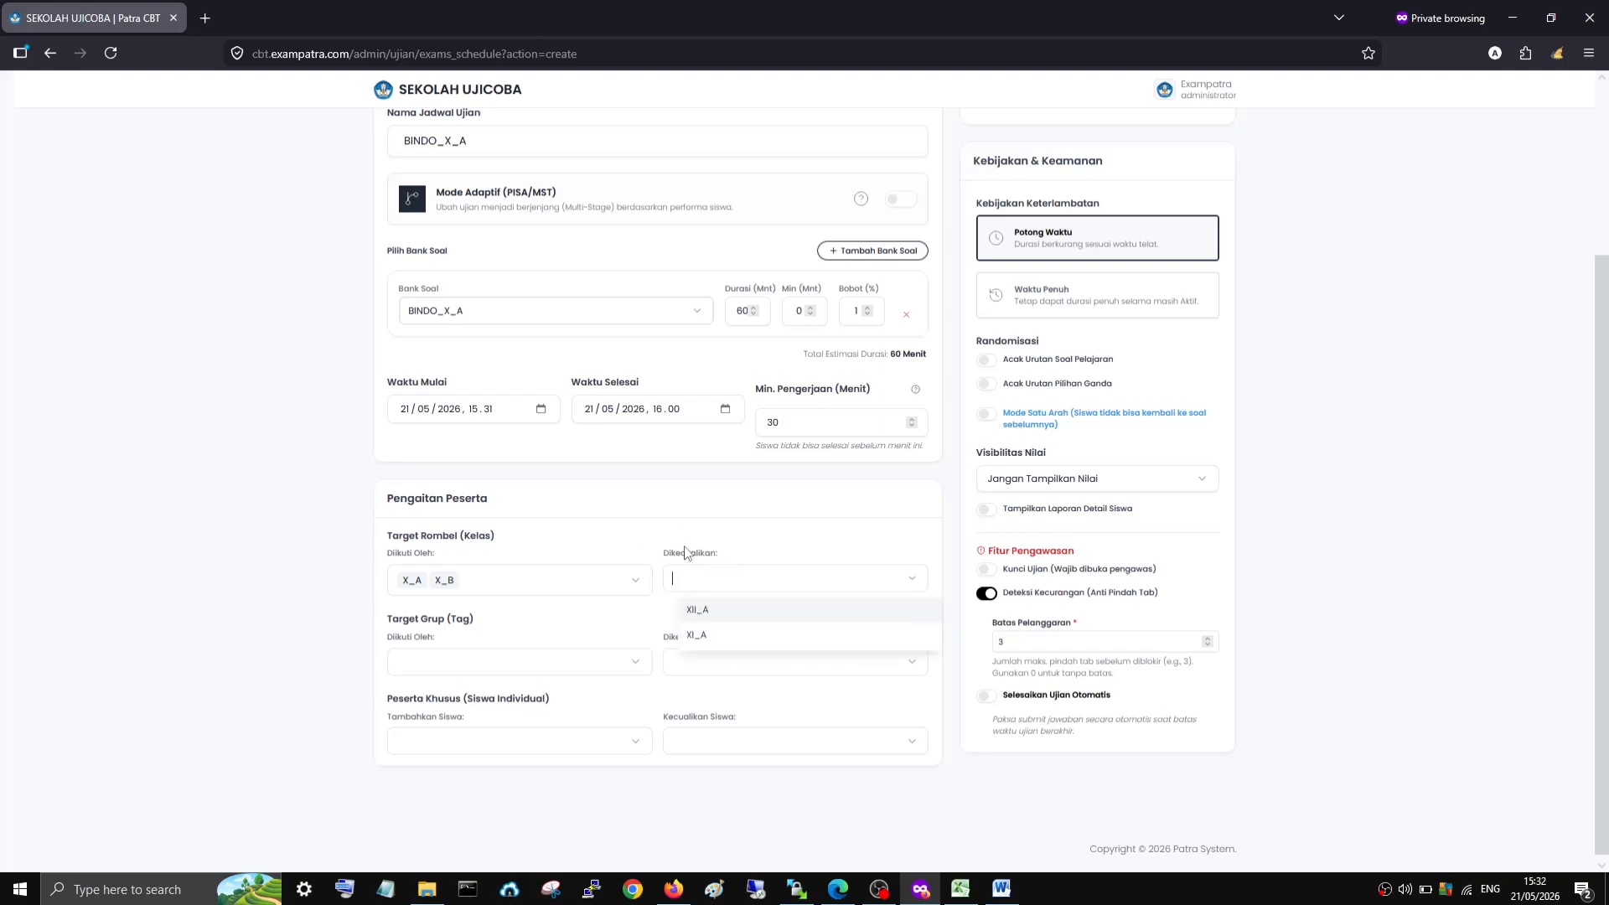
left_click(729, 550)
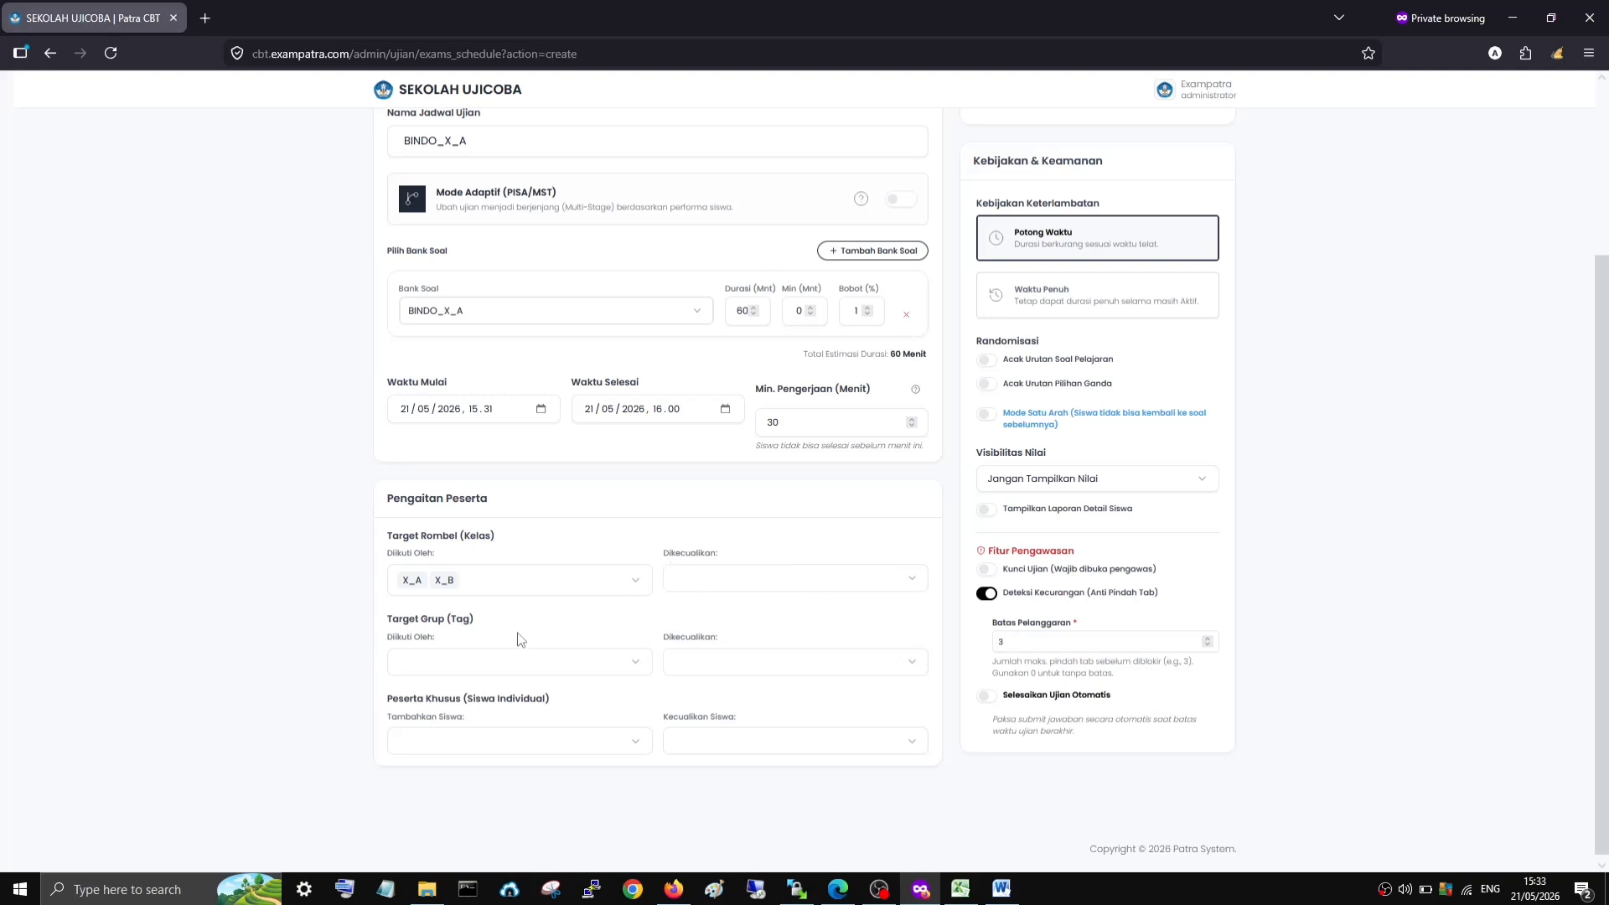
- Add the tags hindu_kelas_X, hindu_kelas_XI and hindu_kelas_XII to the participating target groups
left_click(416, 658)
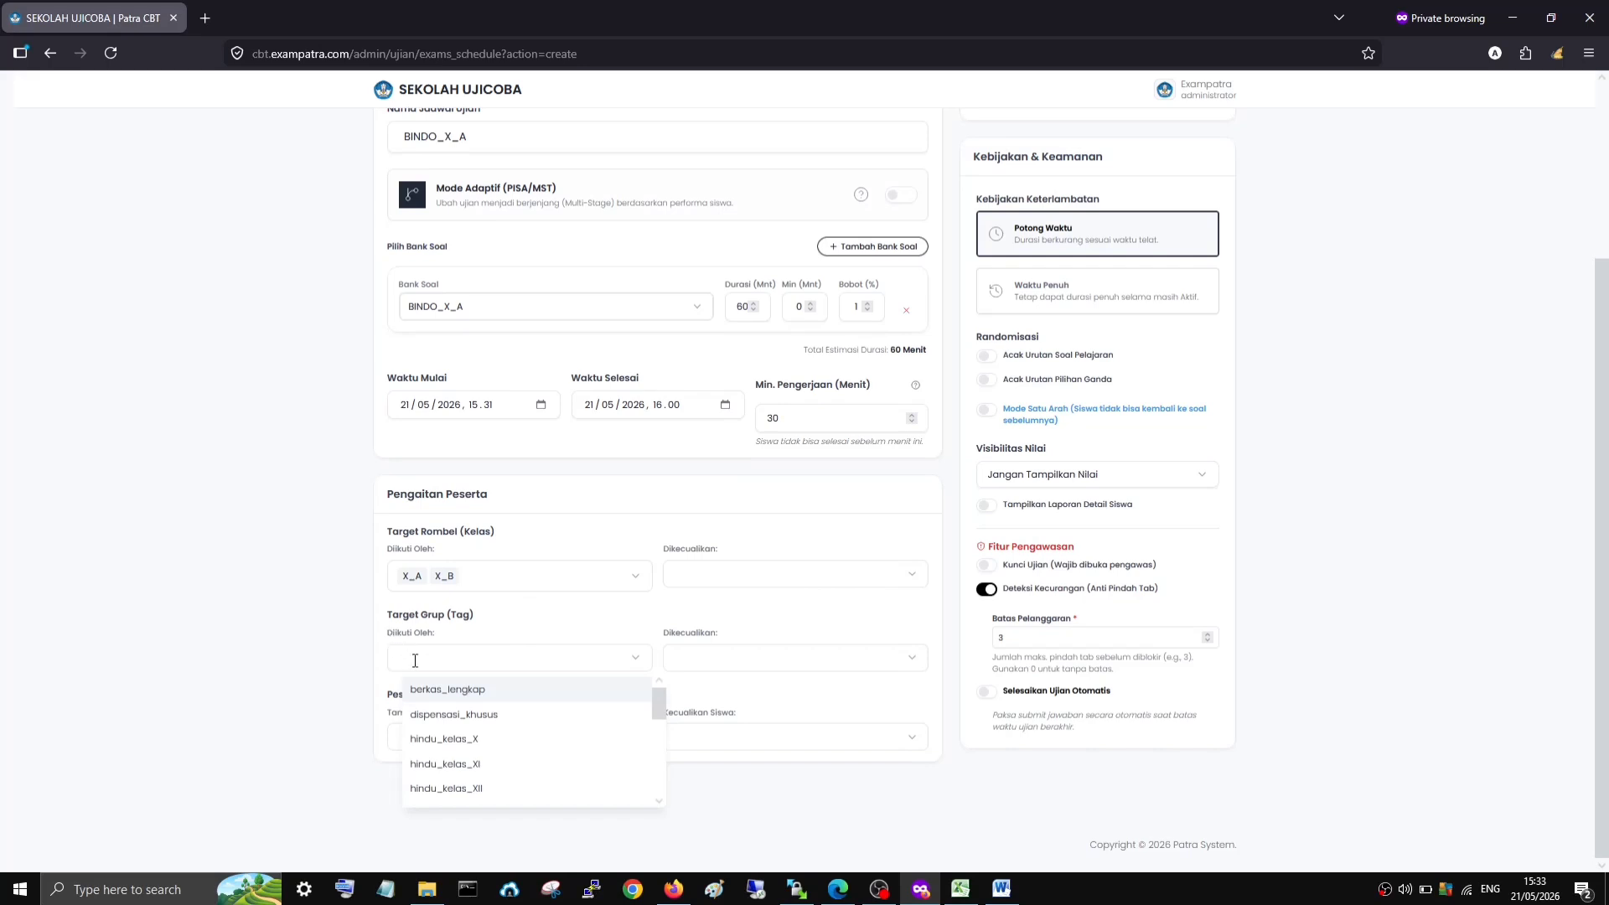
left_click(465, 739)
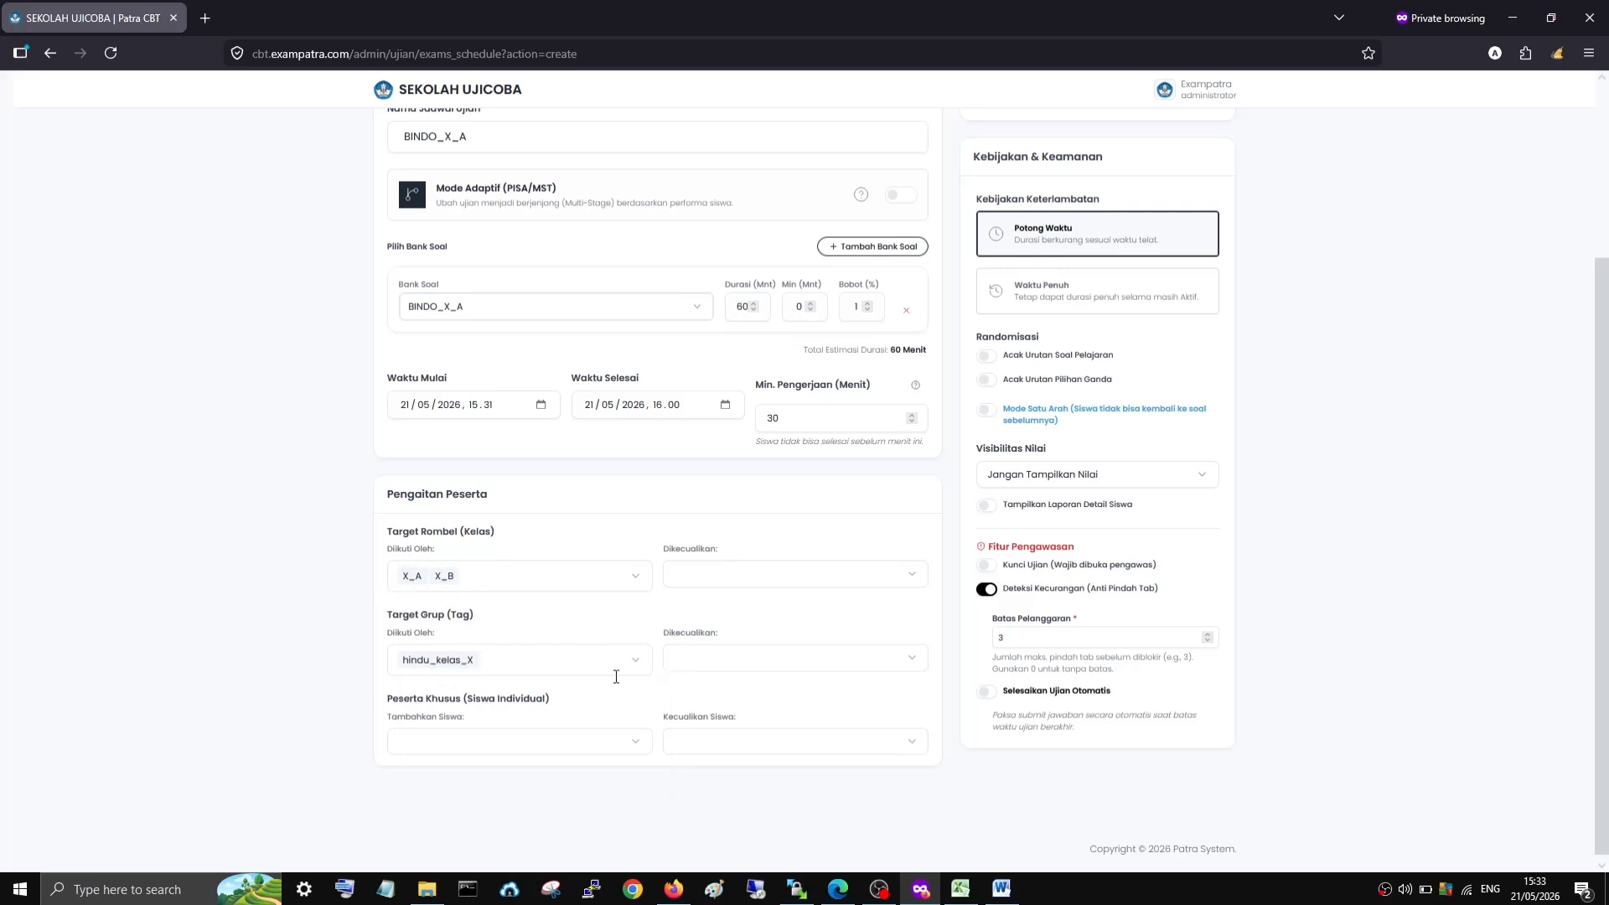
left_click(675, 661)
left_click(513, 662)
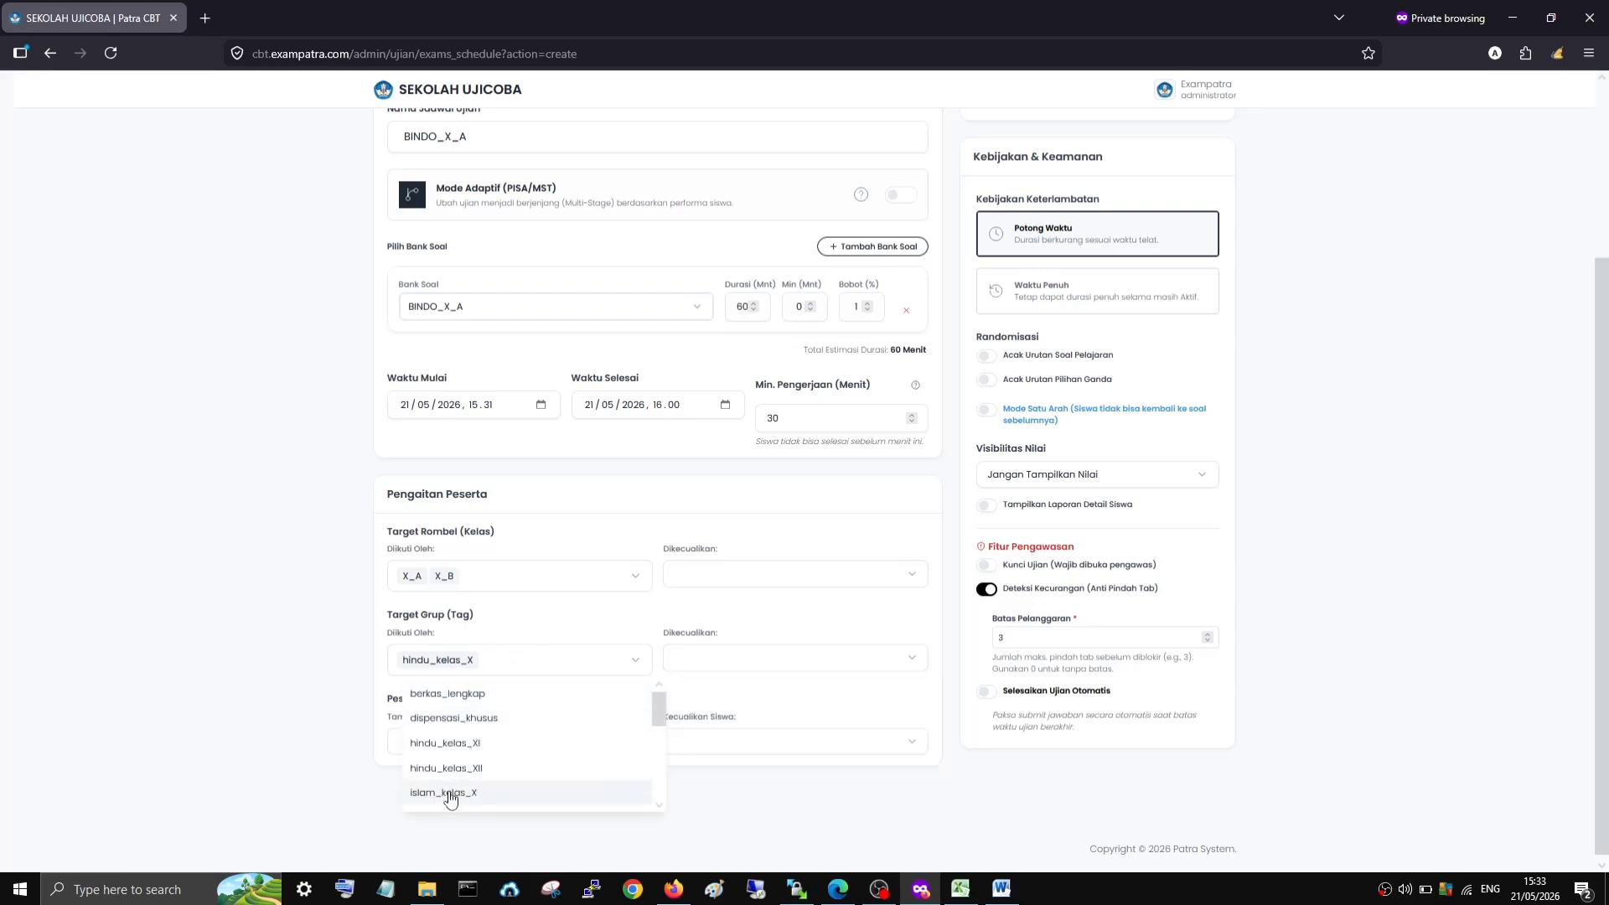
left_click(464, 743)
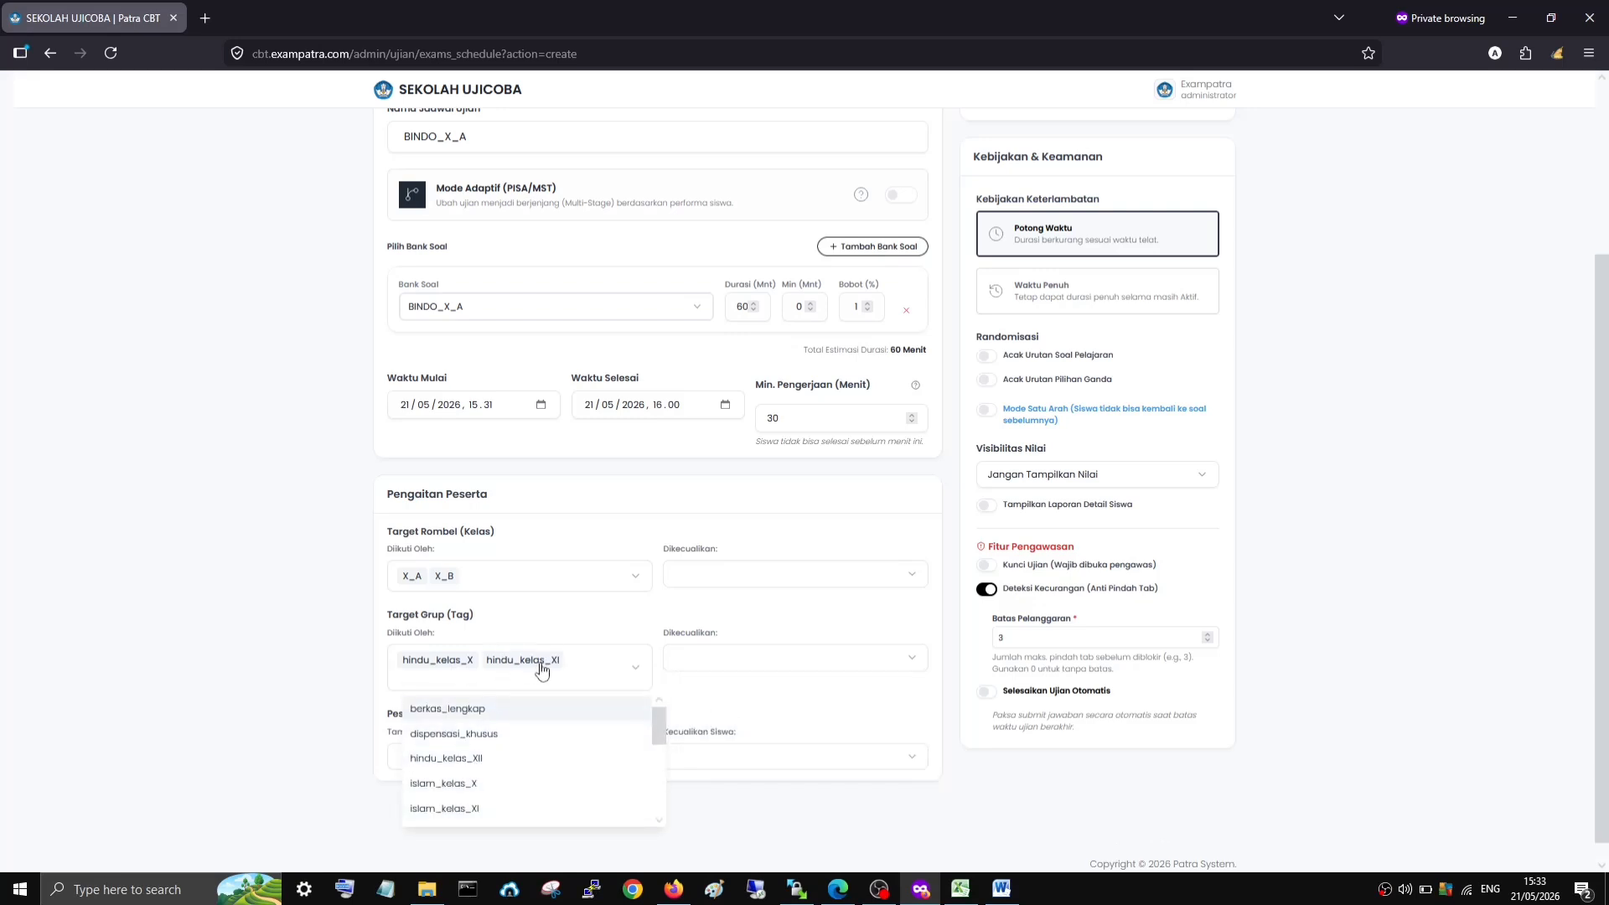
left_click(493, 675)
left_click(466, 679)
left_click(464, 759)
- Exclude the islam_kelas_X tag from the target groups, and remove that exclusion again
left_click(717, 660)
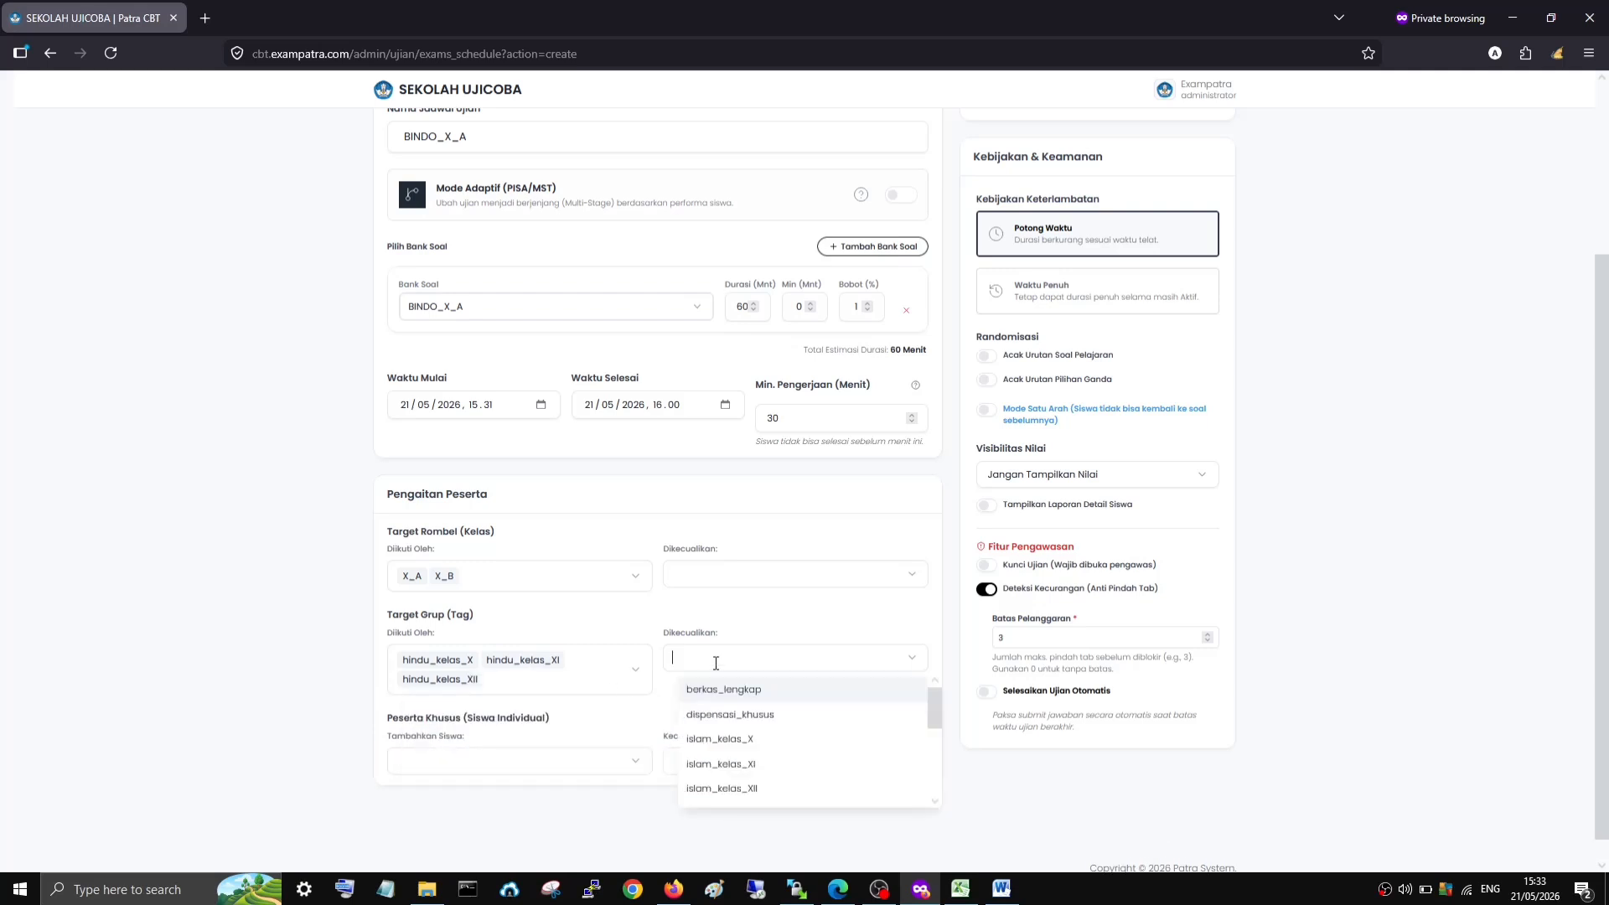
left_click(726, 739)
left_click(783, 665)
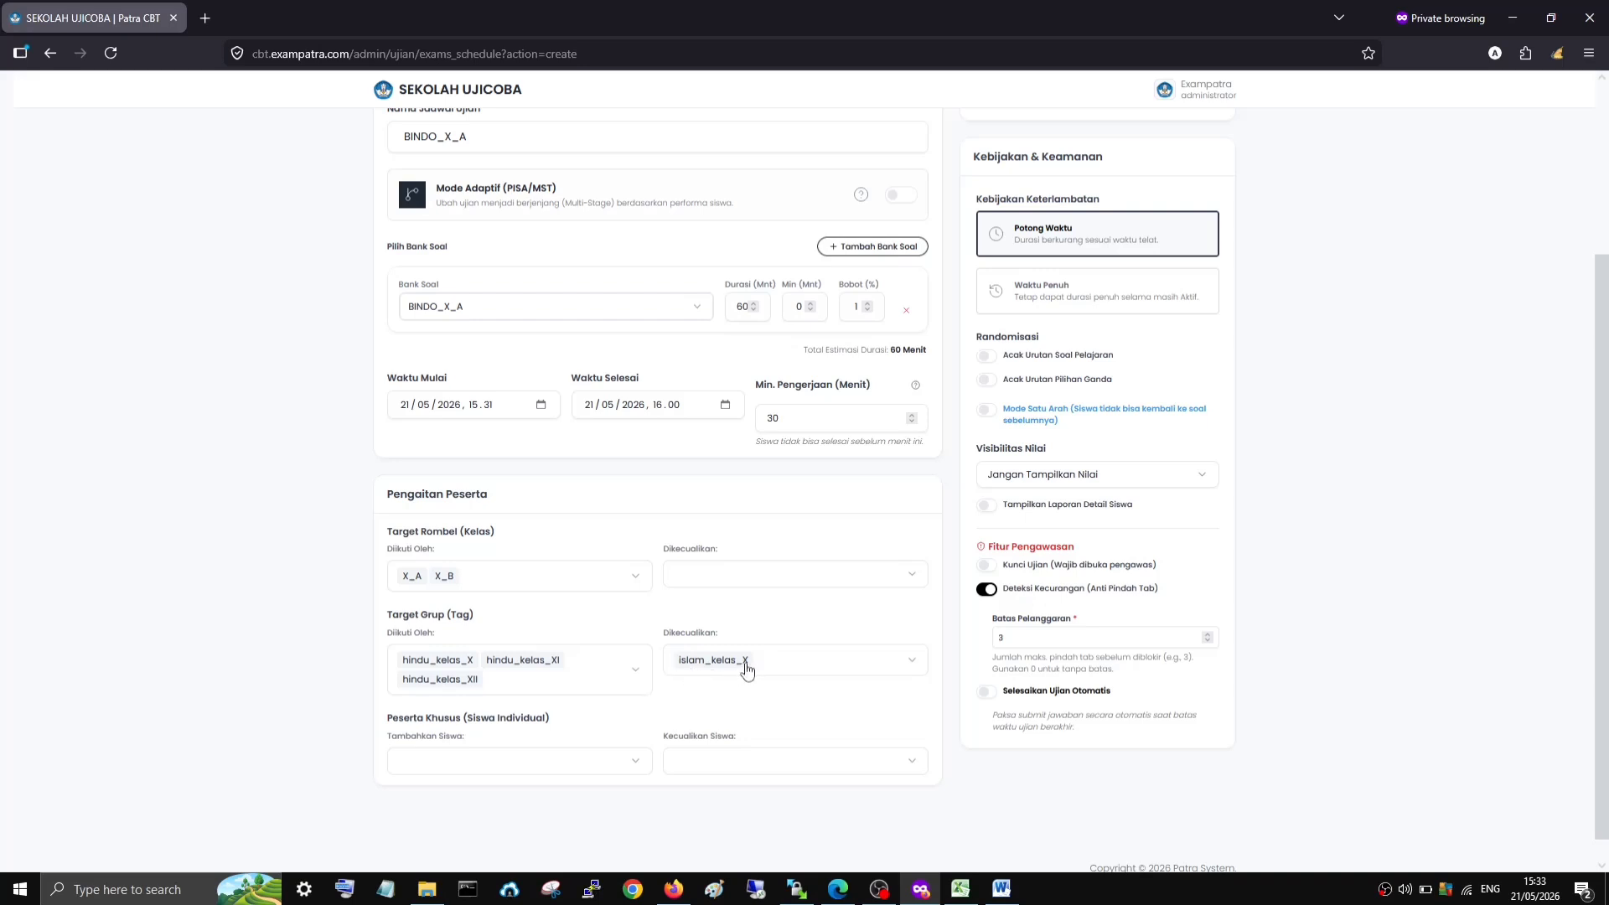
left_click(755, 666)
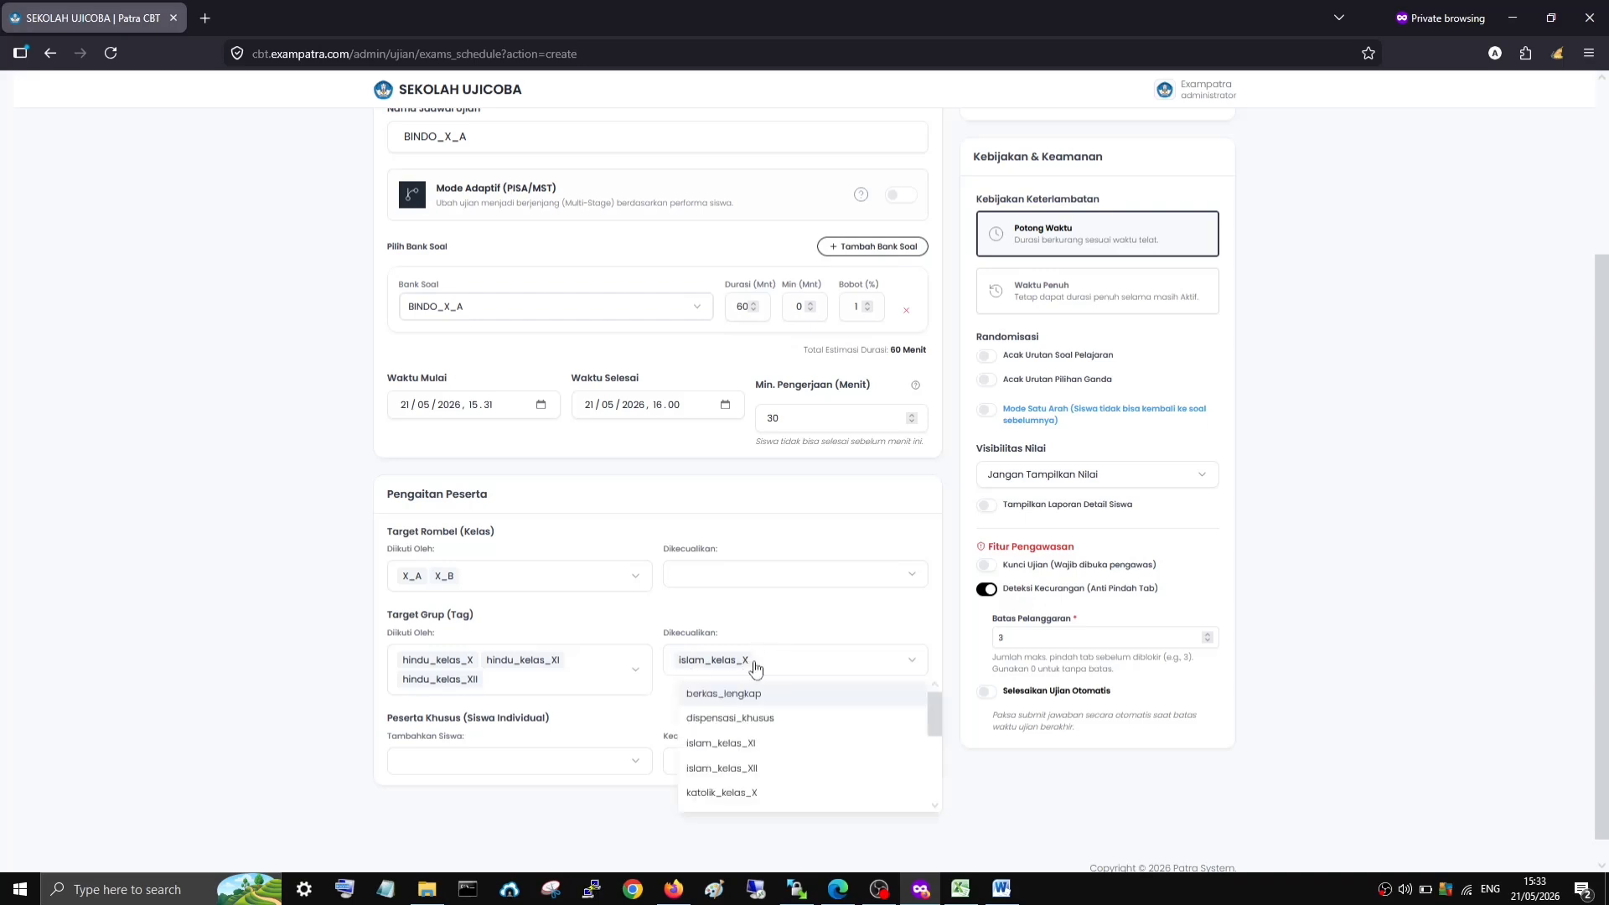
left_click(755, 664)
- Remove the hindu_kelas_XII, hindu_kelas_XI and hindu_kelas_X tags from the participating target groups
left_click(504, 683)
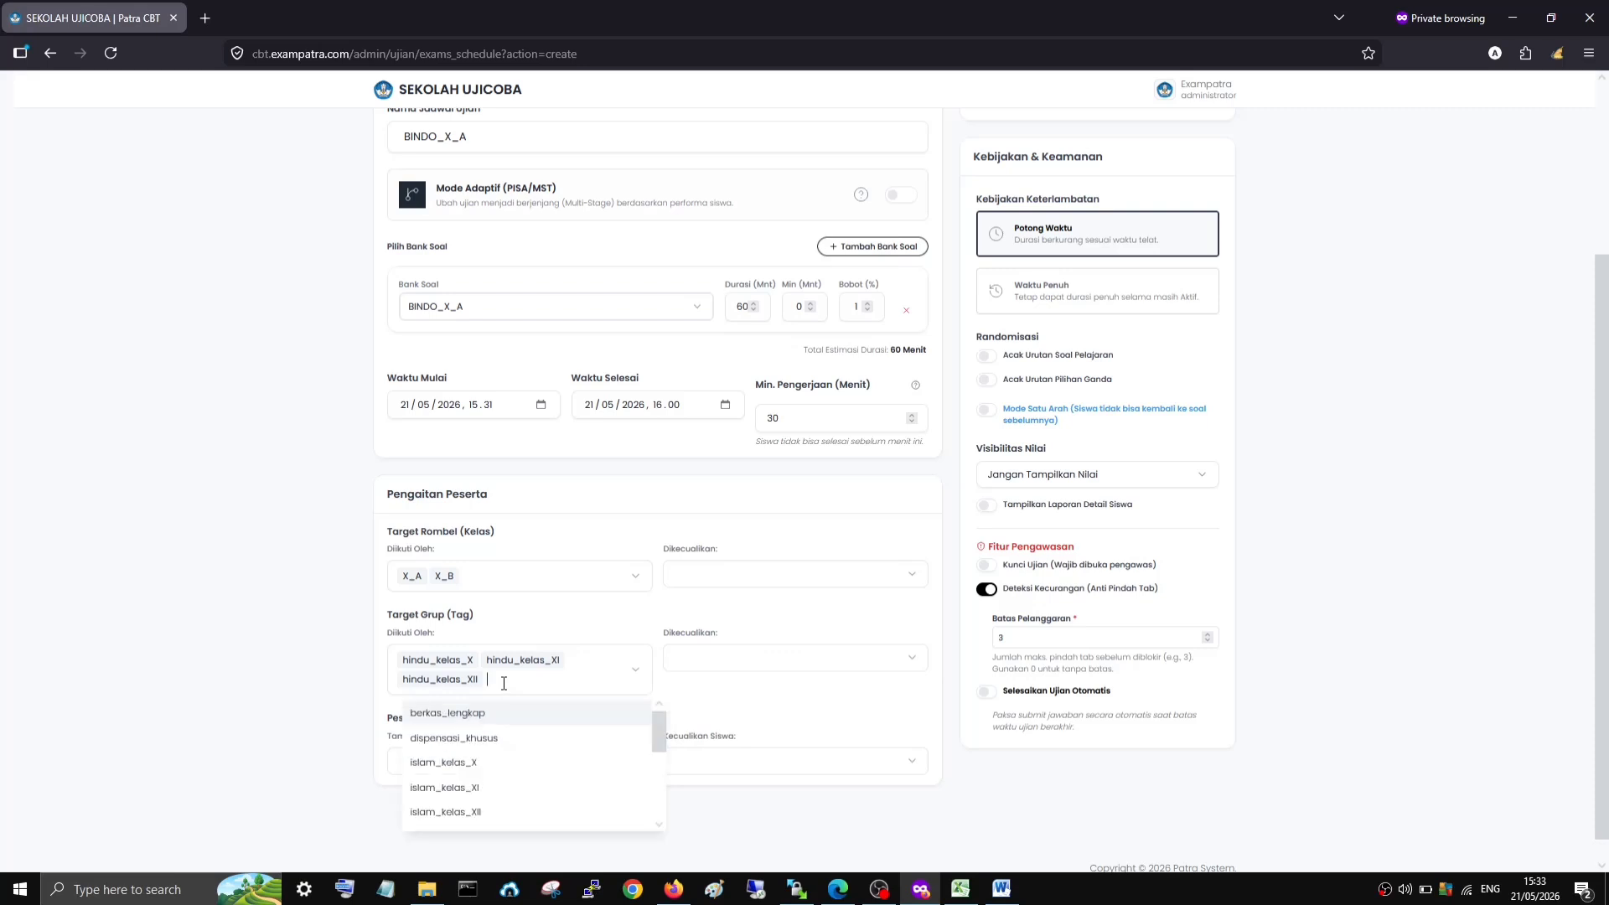
key("BackSpace")
key("BackSpace")
left_click(531, 621)
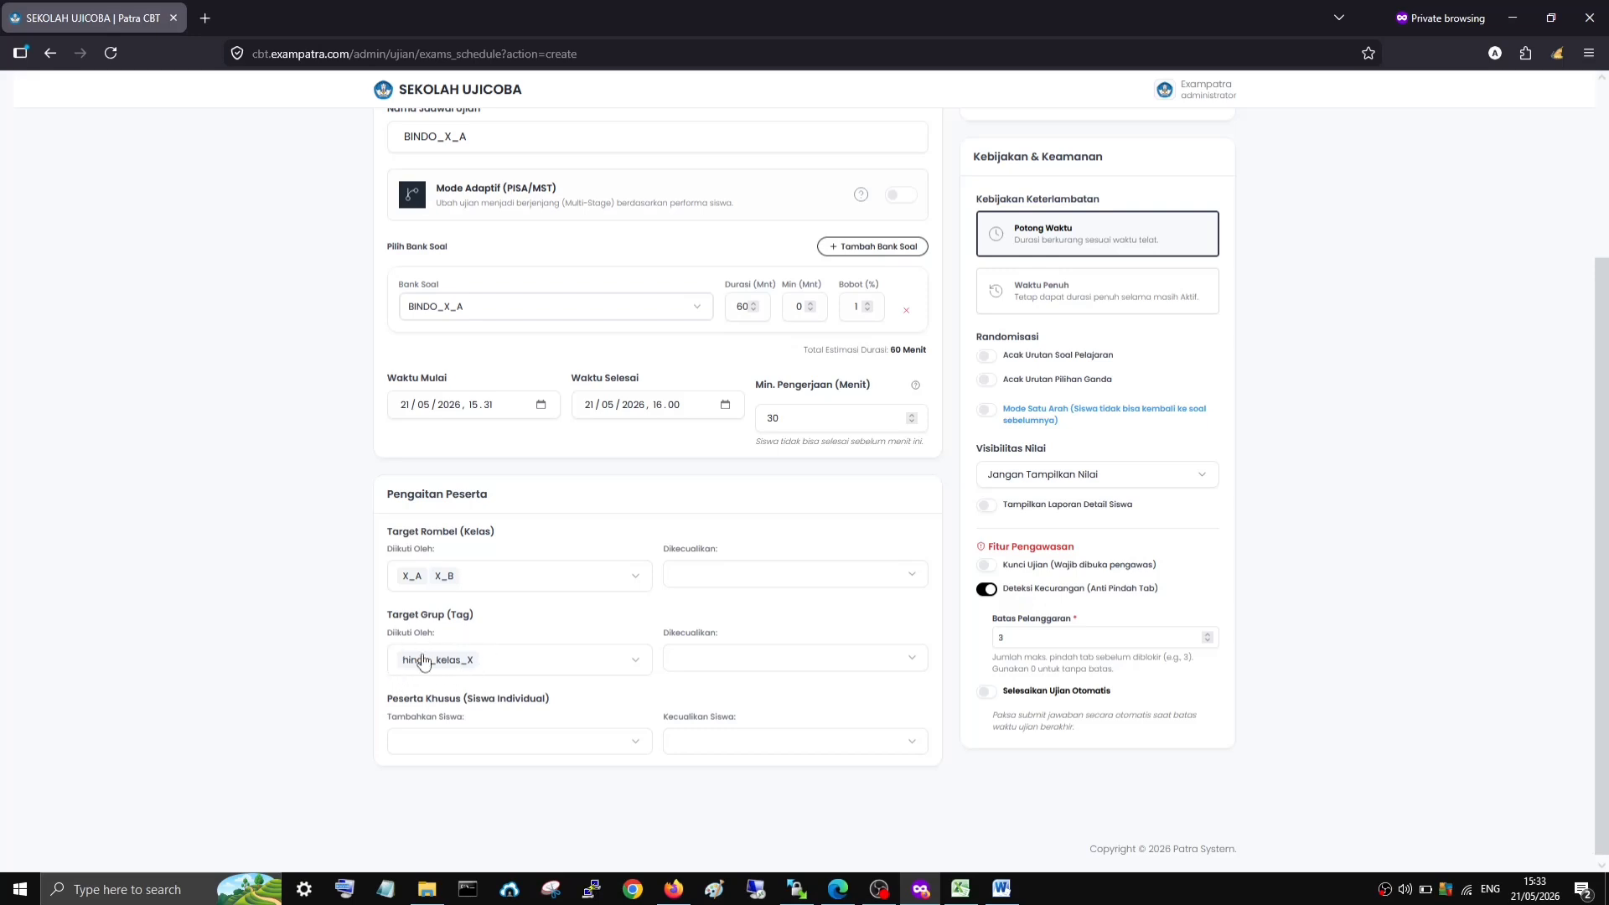
left_click(486, 658)
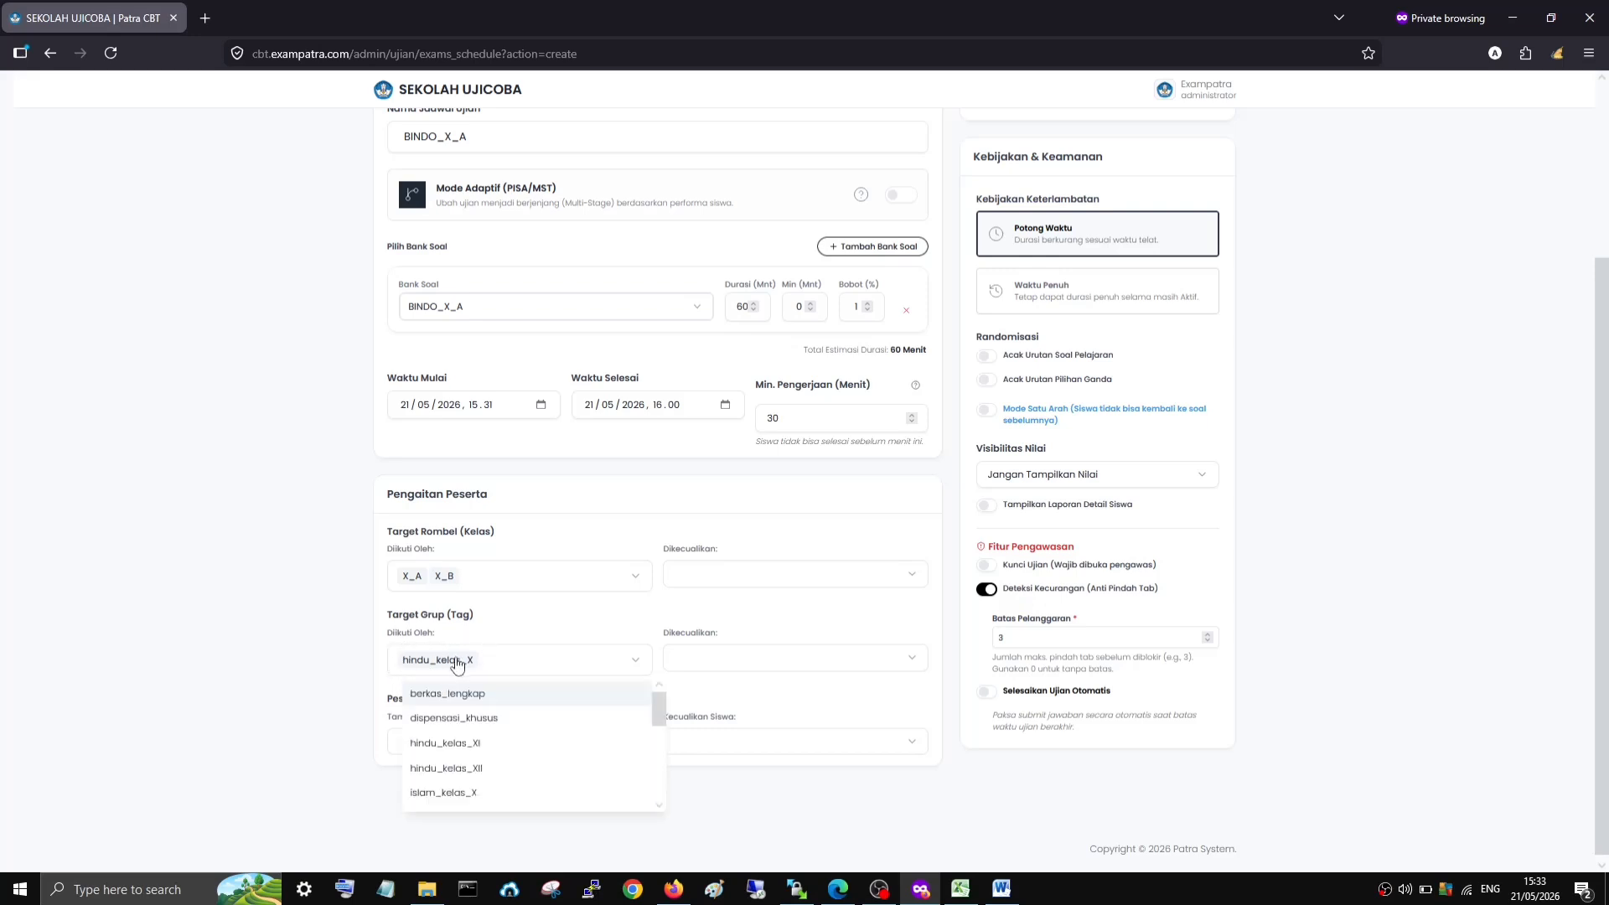
key("BackSpace")
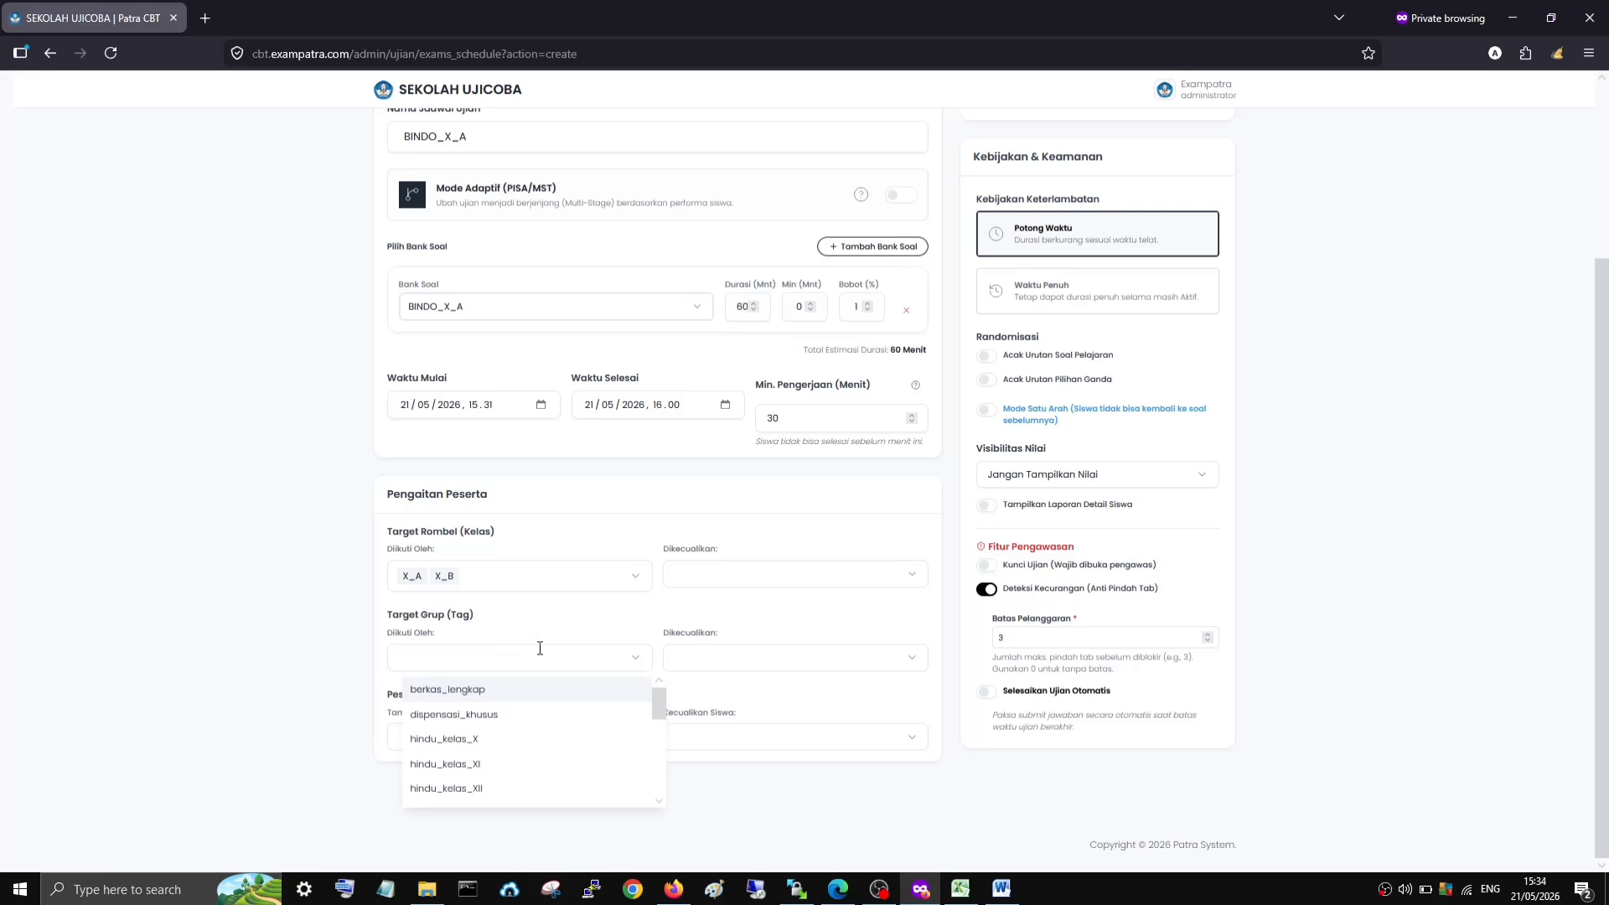
- Check which individual students can be added as special exam participants
left_click(547, 622)
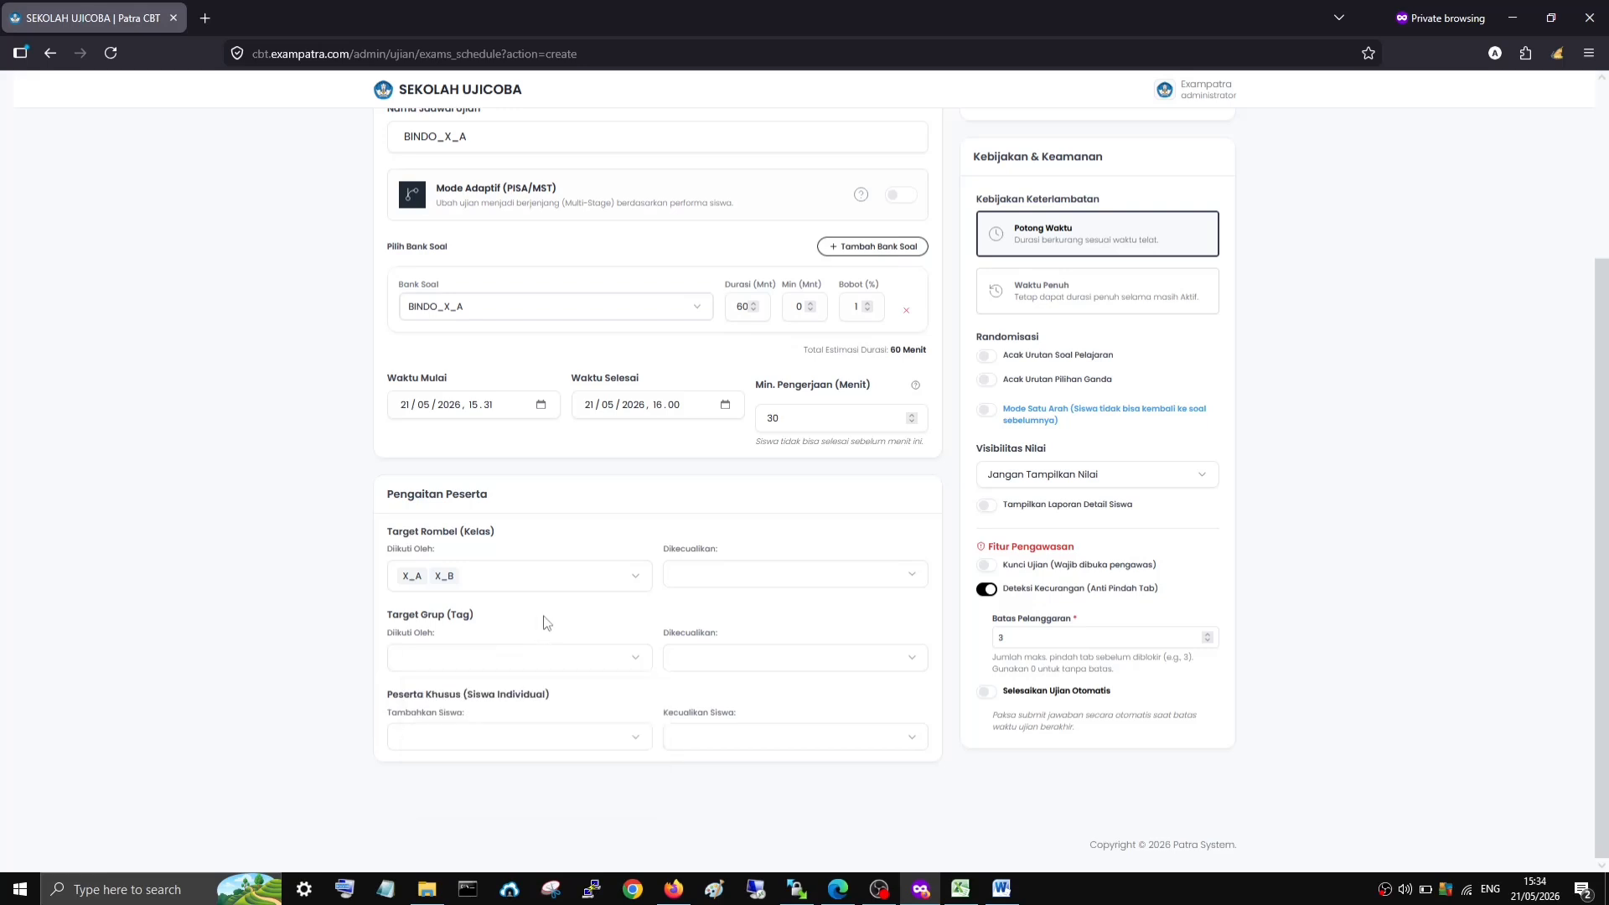
left_click(634, 735)
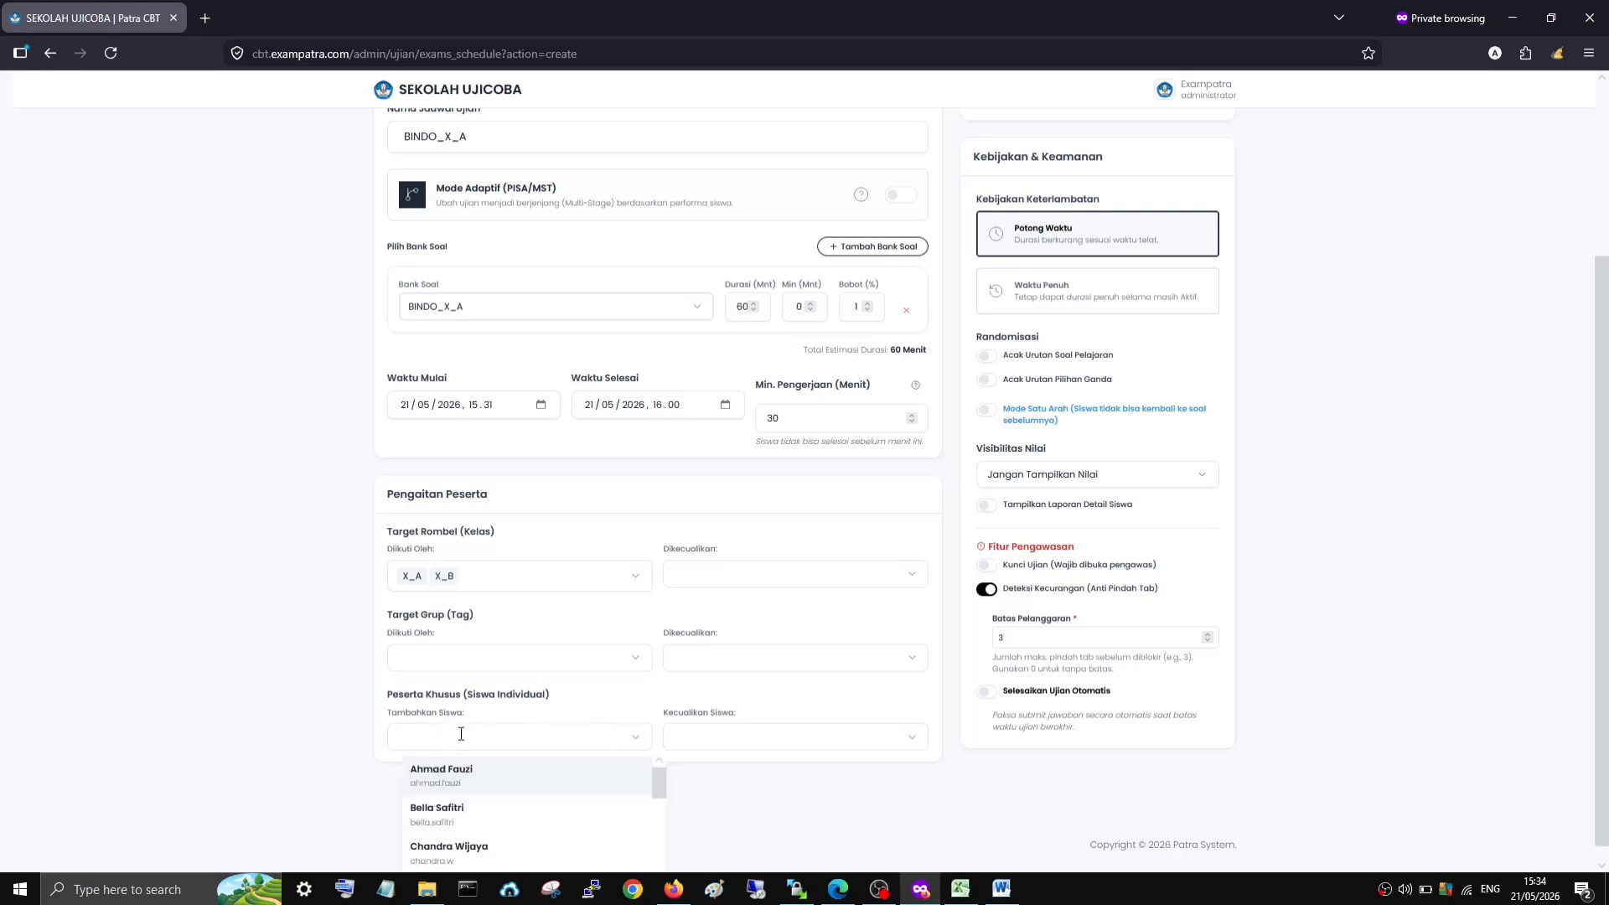
left_click(573, 693)
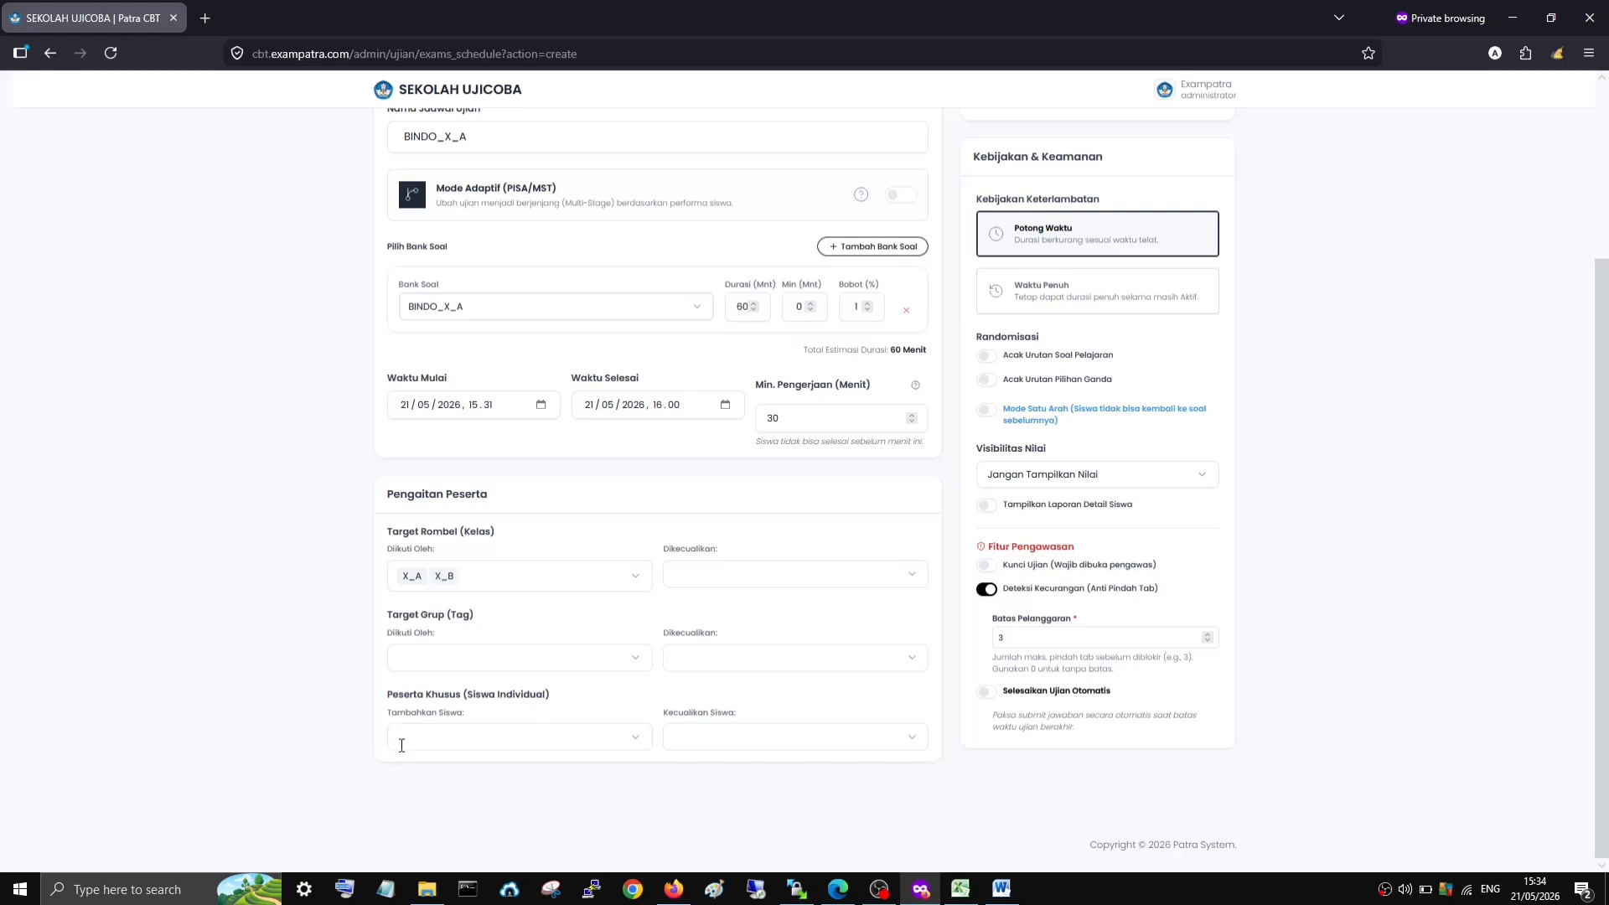
left_click(479, 736)
left_click(573, 701)
scroll(930, 668, "up", 1)
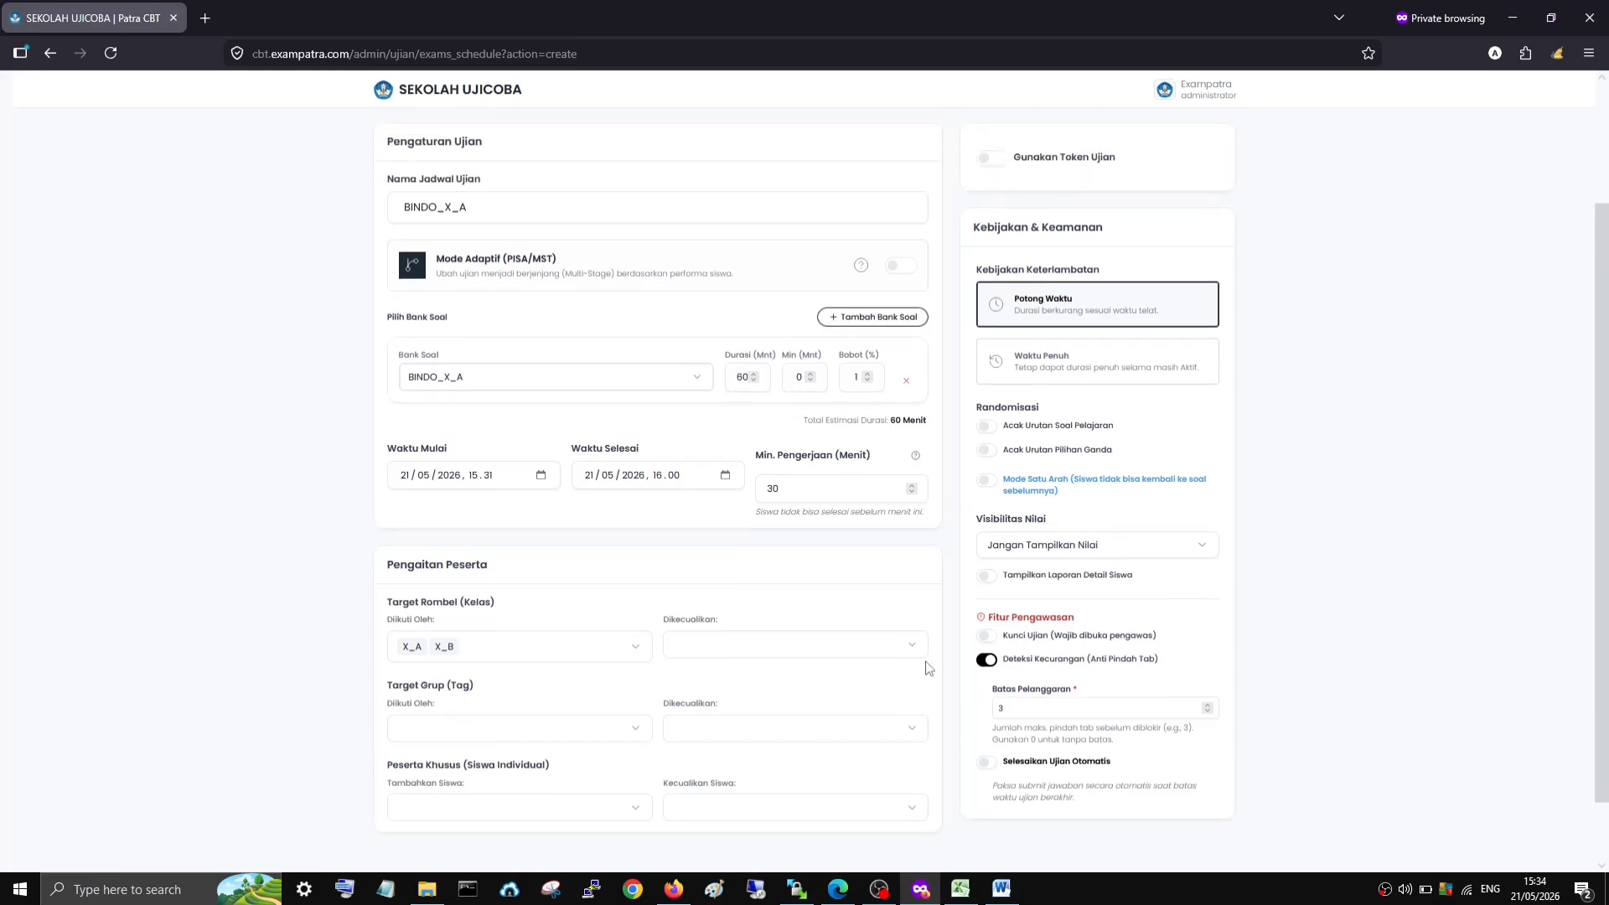
scroll(896, 651, "down", 1)
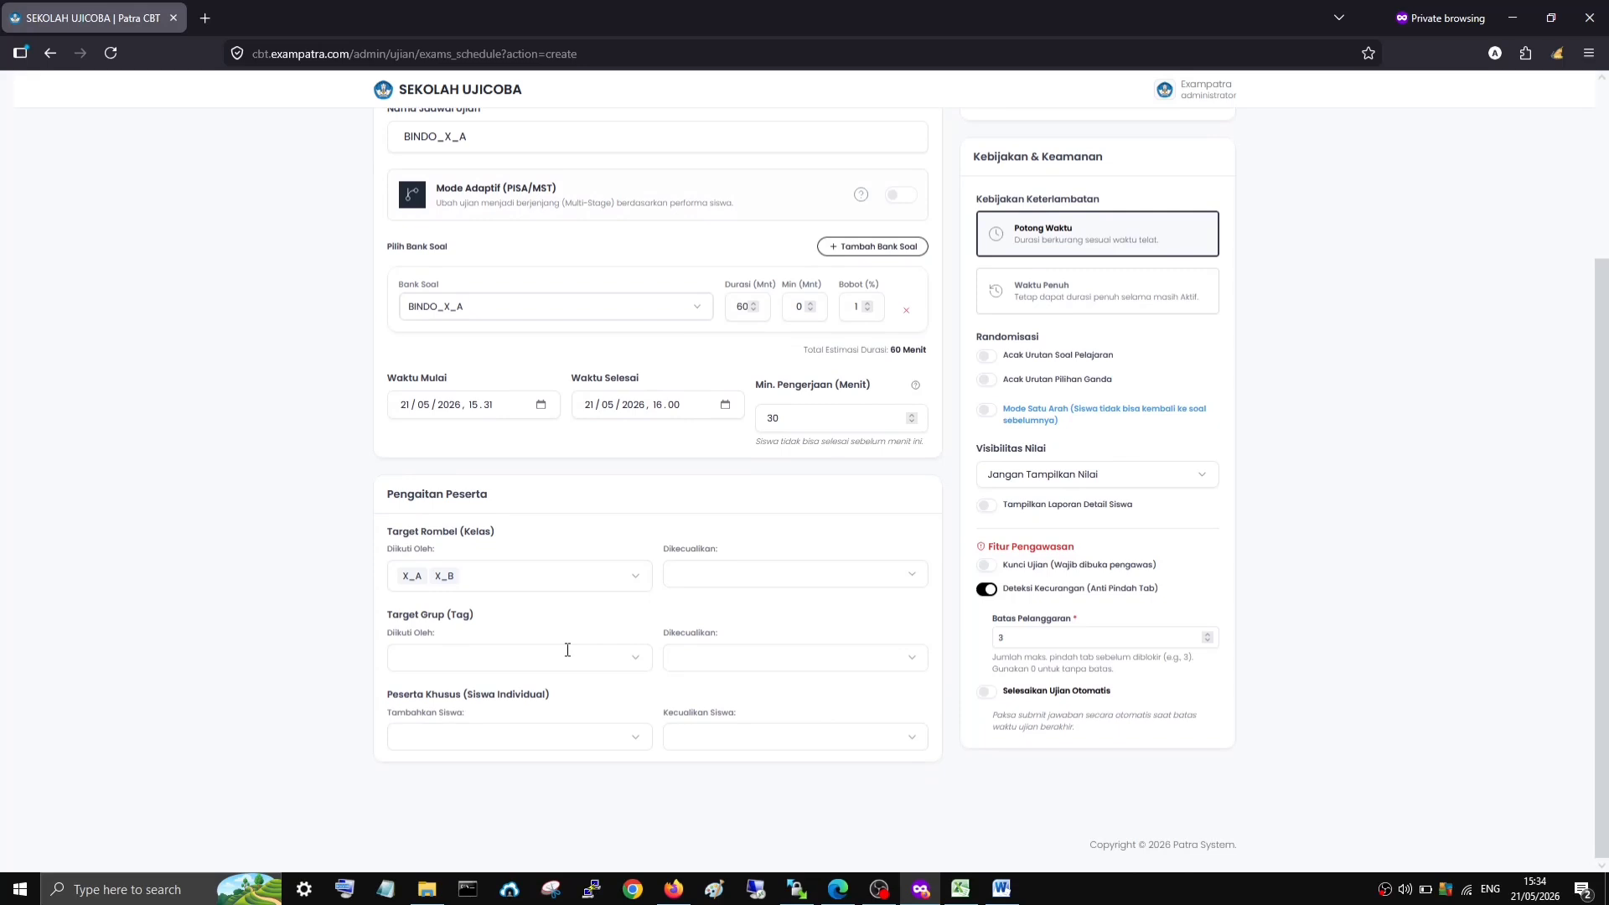
- Add the berkas_lengkap tag to the participating target groups, and remove it again
left_click(452, 659)
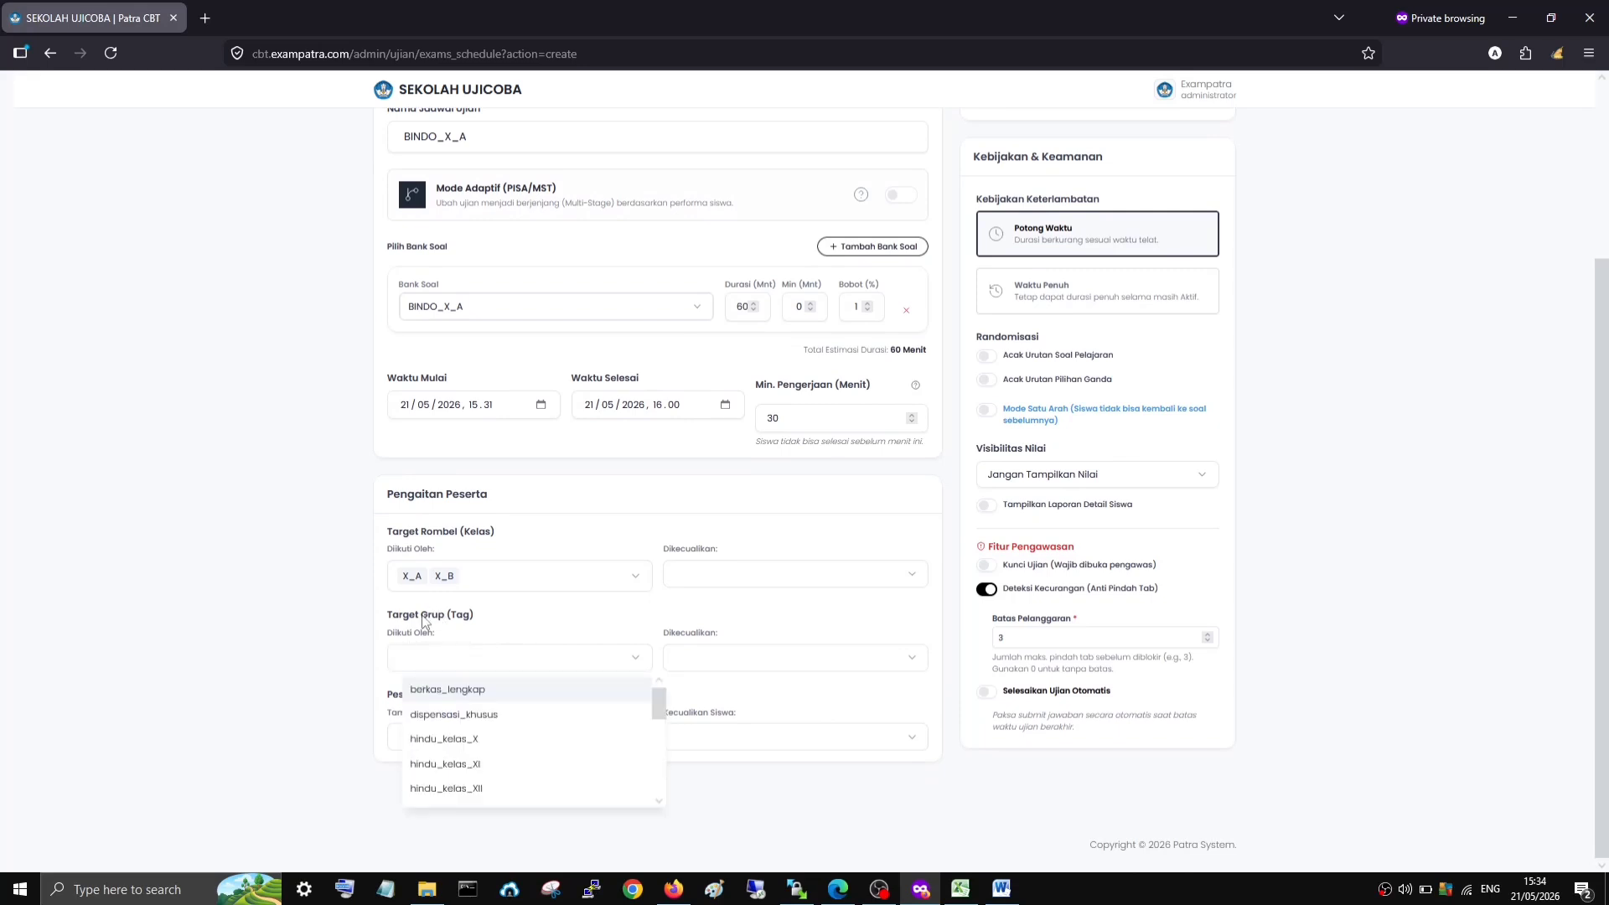
left_click(489, 697)
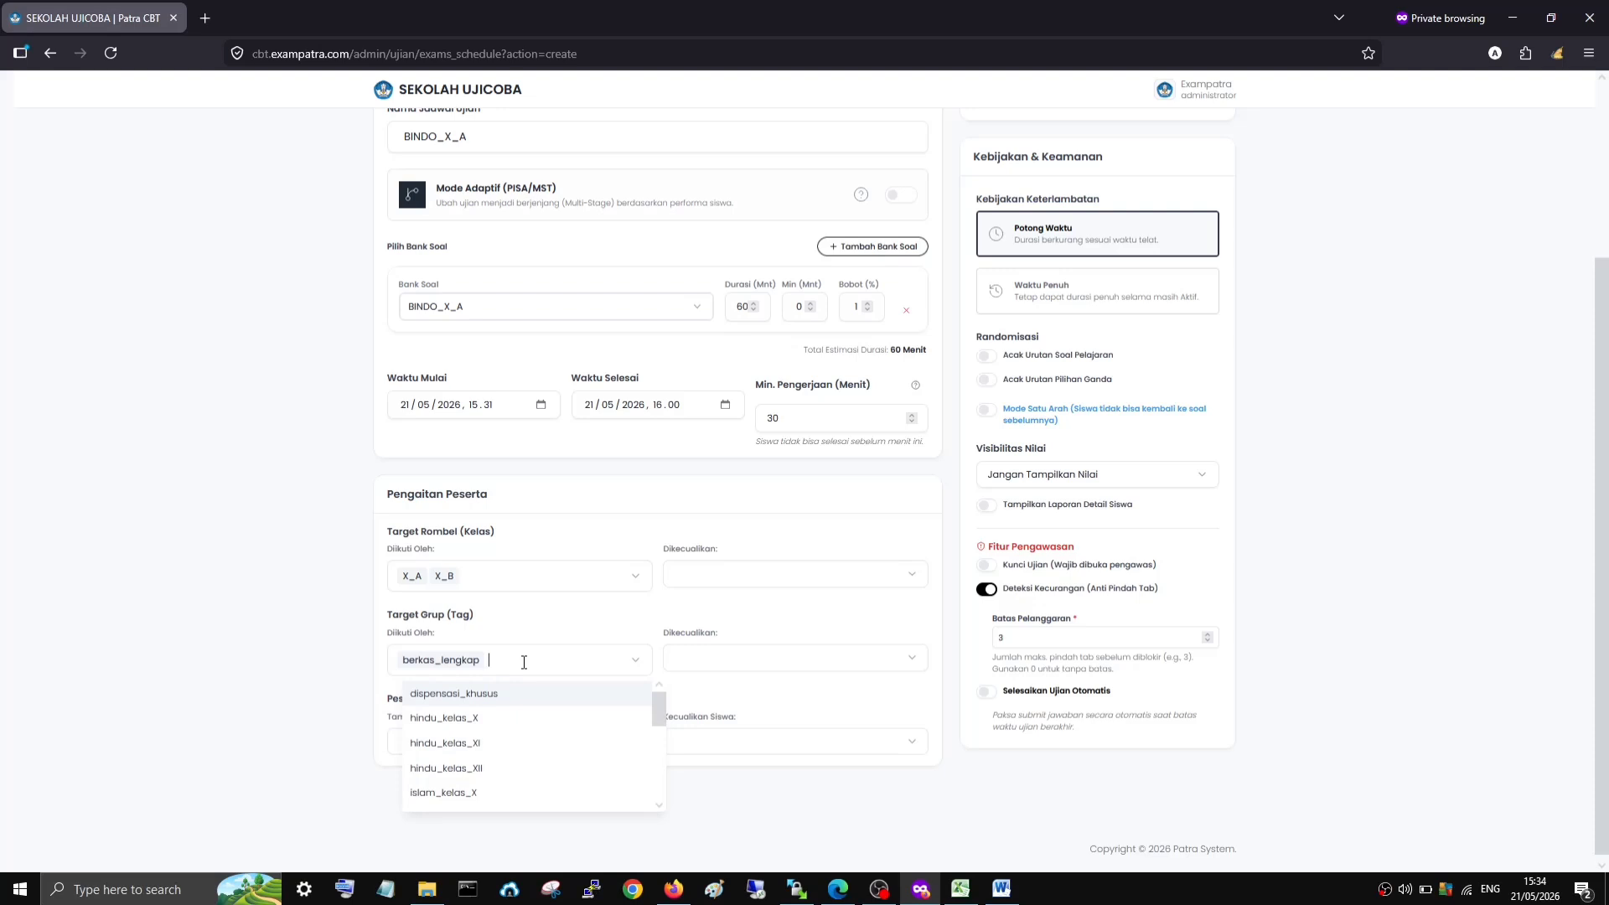
left_click(499, 660)
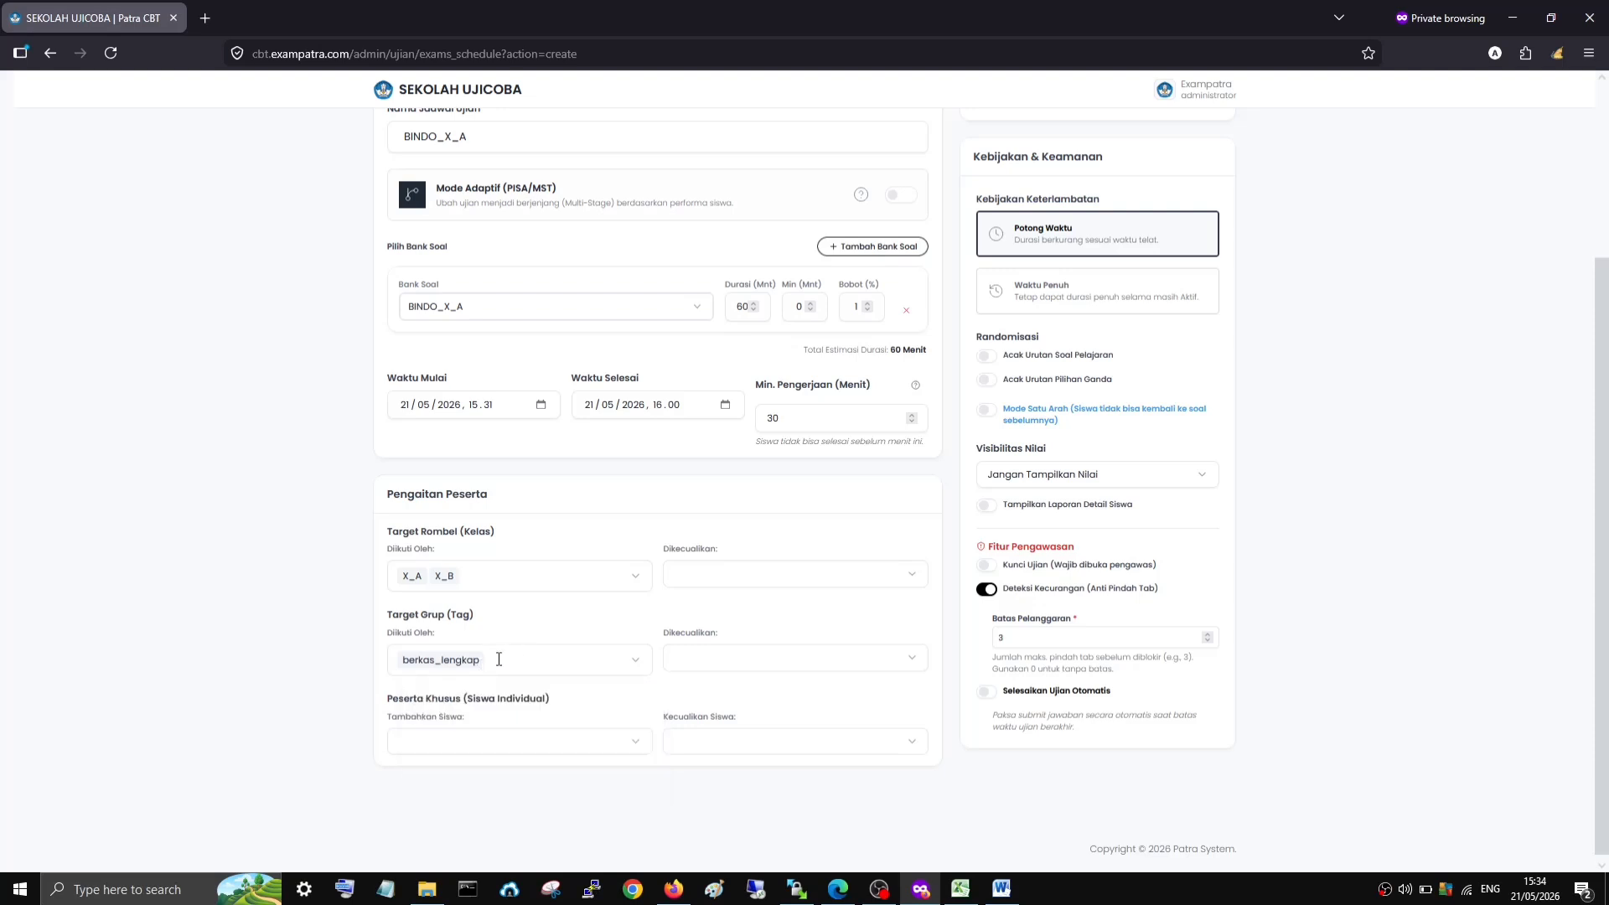
left_click(500, 660)
left_click(496, 660)
left_click(500, 661)
key("BackSpace")
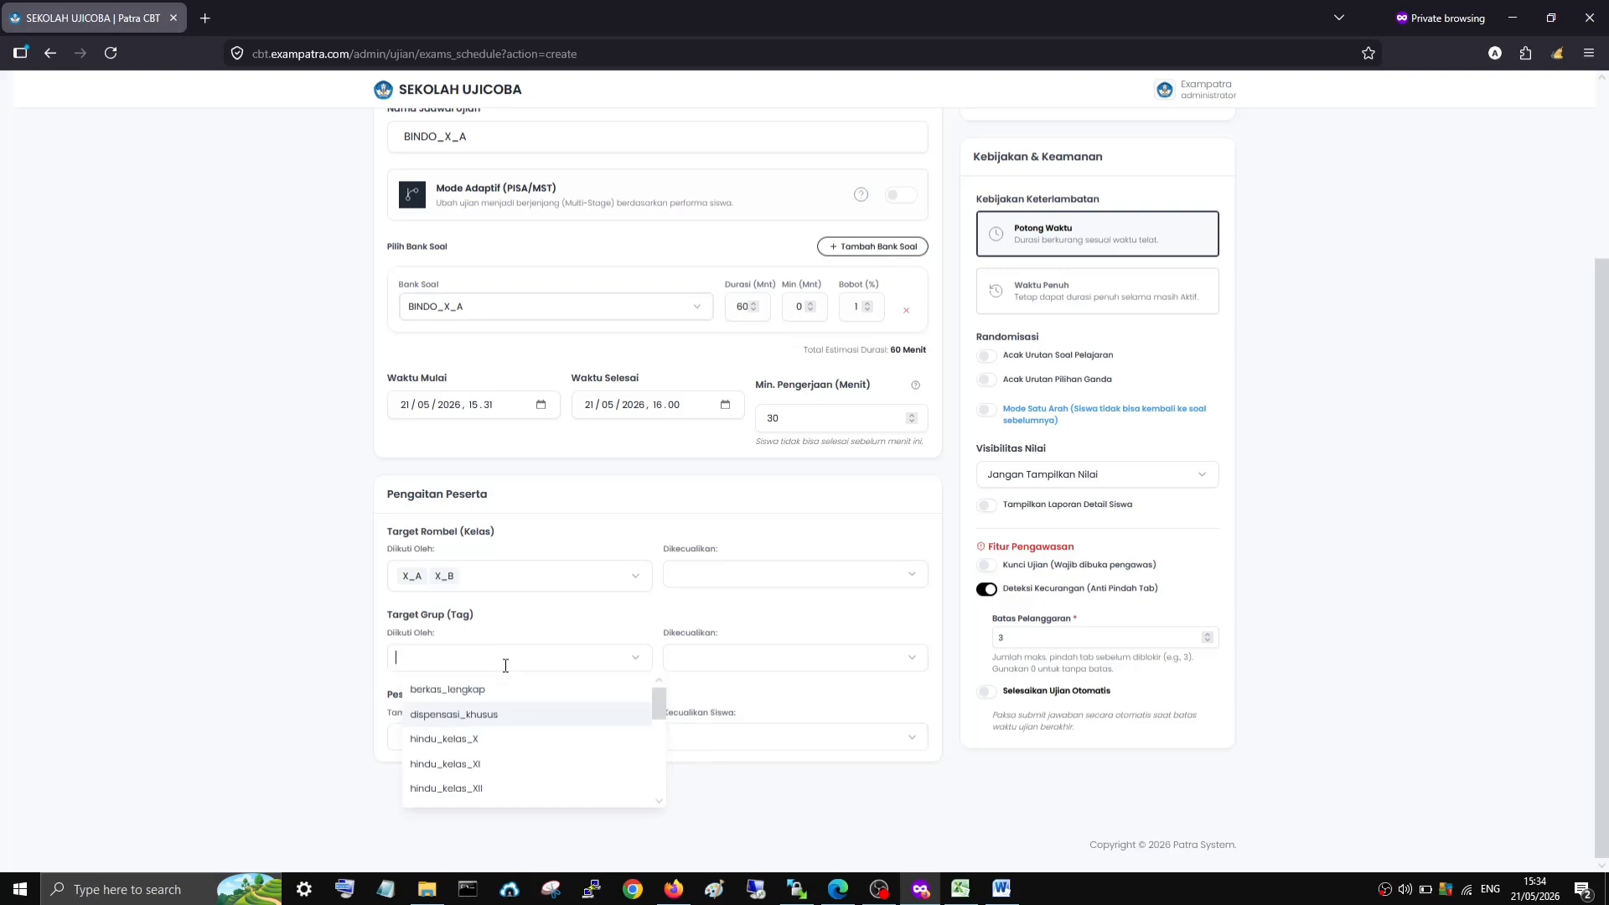
- Add the pembayaran_spp_beres tag to the participating target groups
scroll(488, 719, "down", 3)
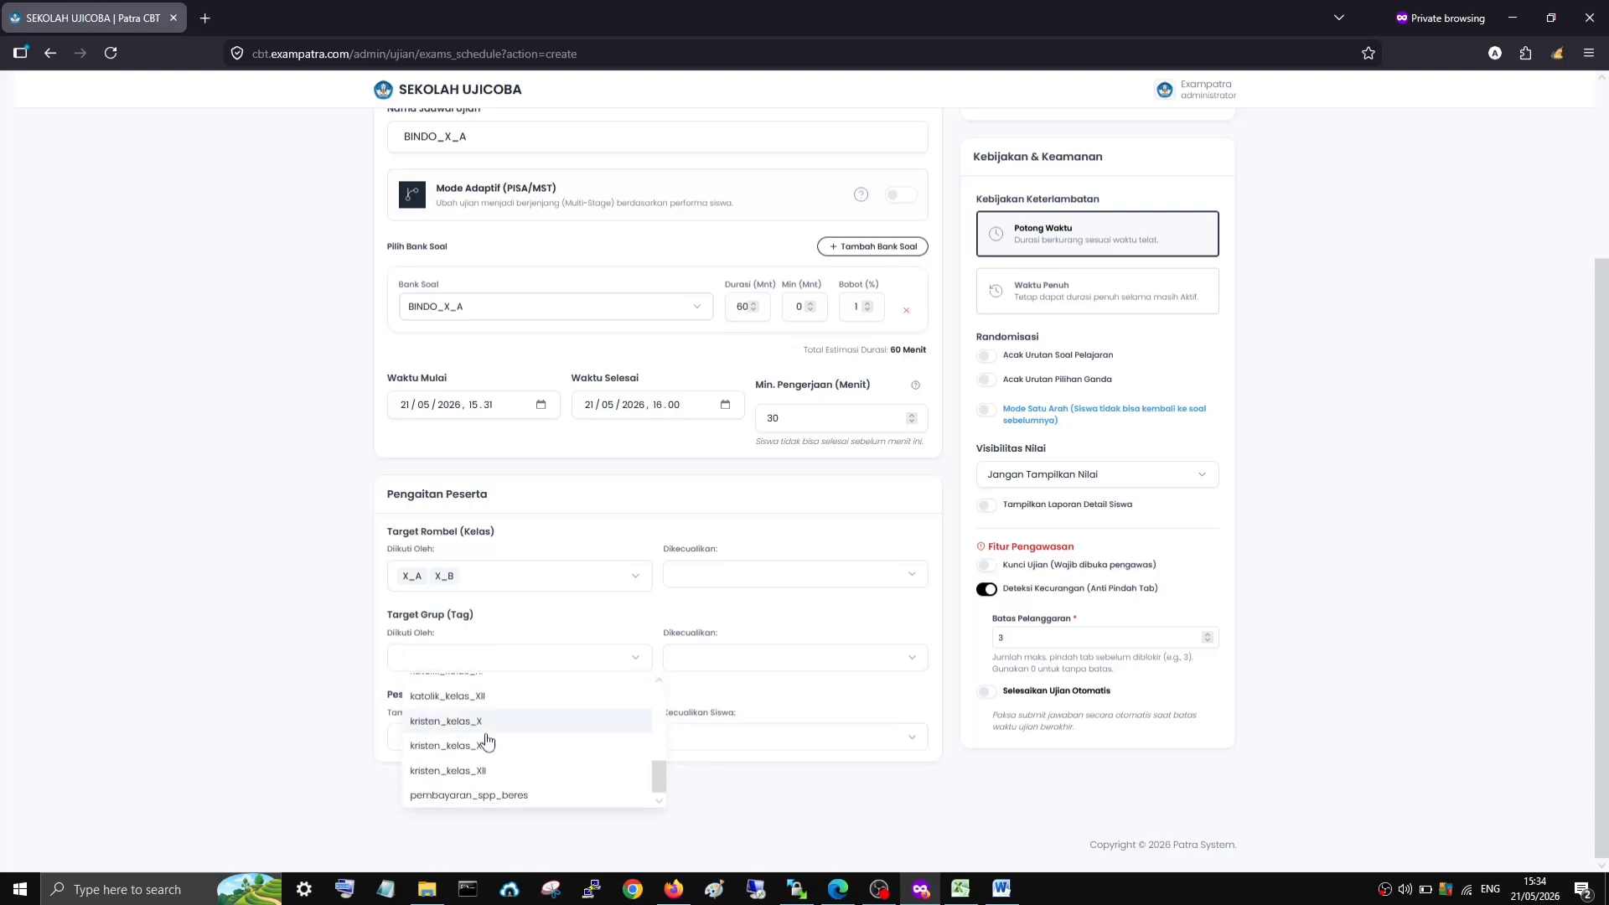
left_click(467, 796)
left_click(551, 637)
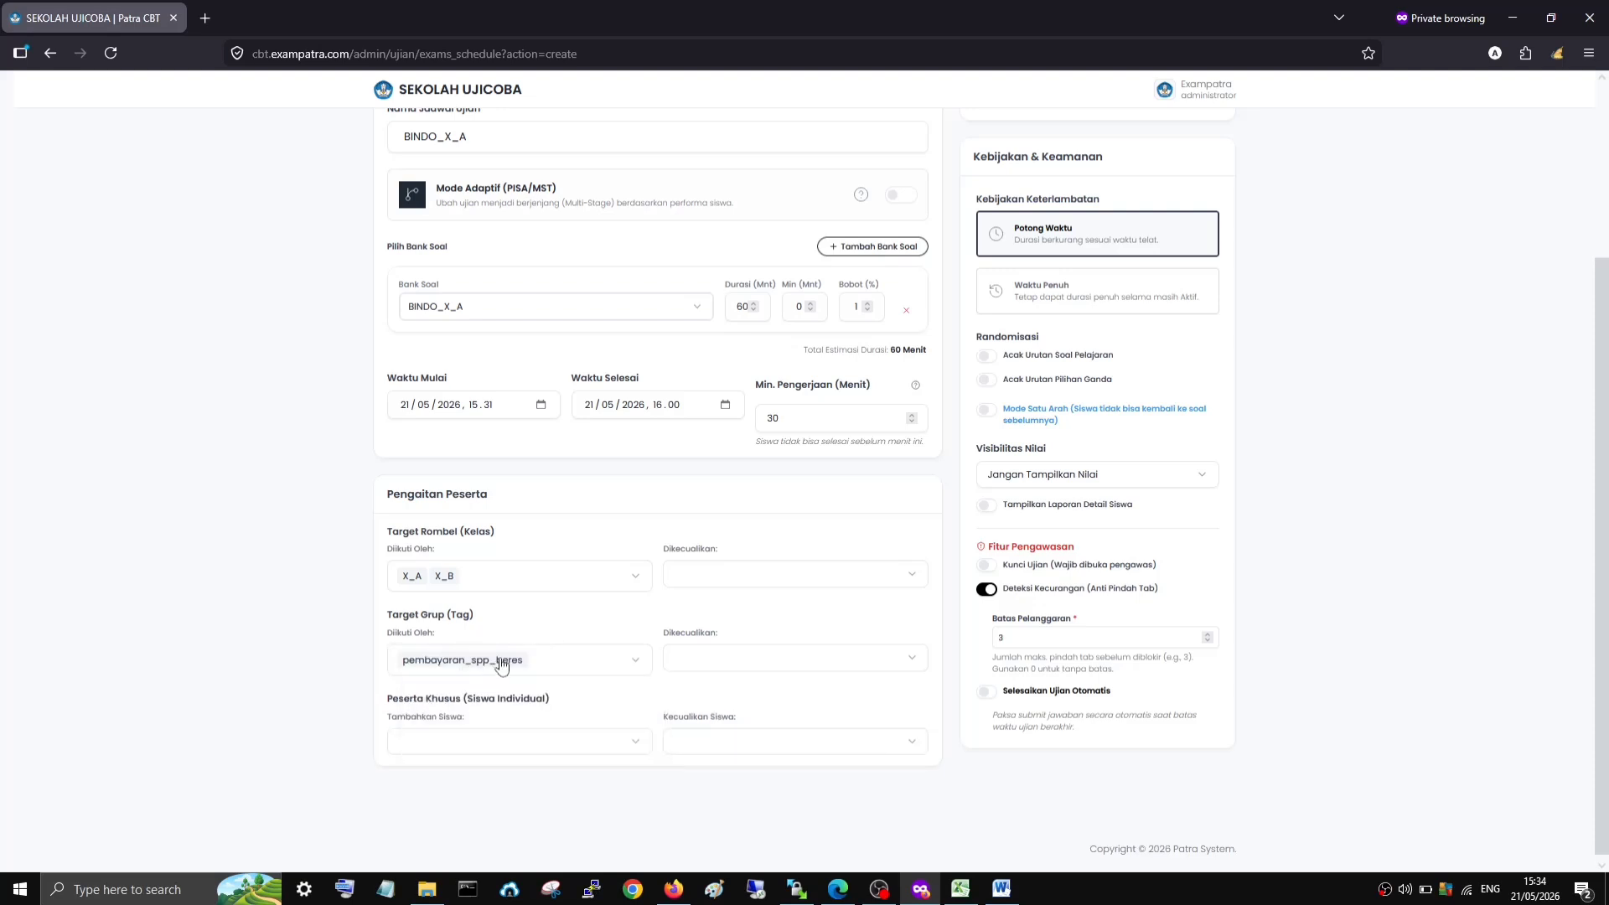
- Switch to Excel and maximize the Template_Siswa Sampel.xlsx workbook
left_click(962, 887)
left_click(738, 317)
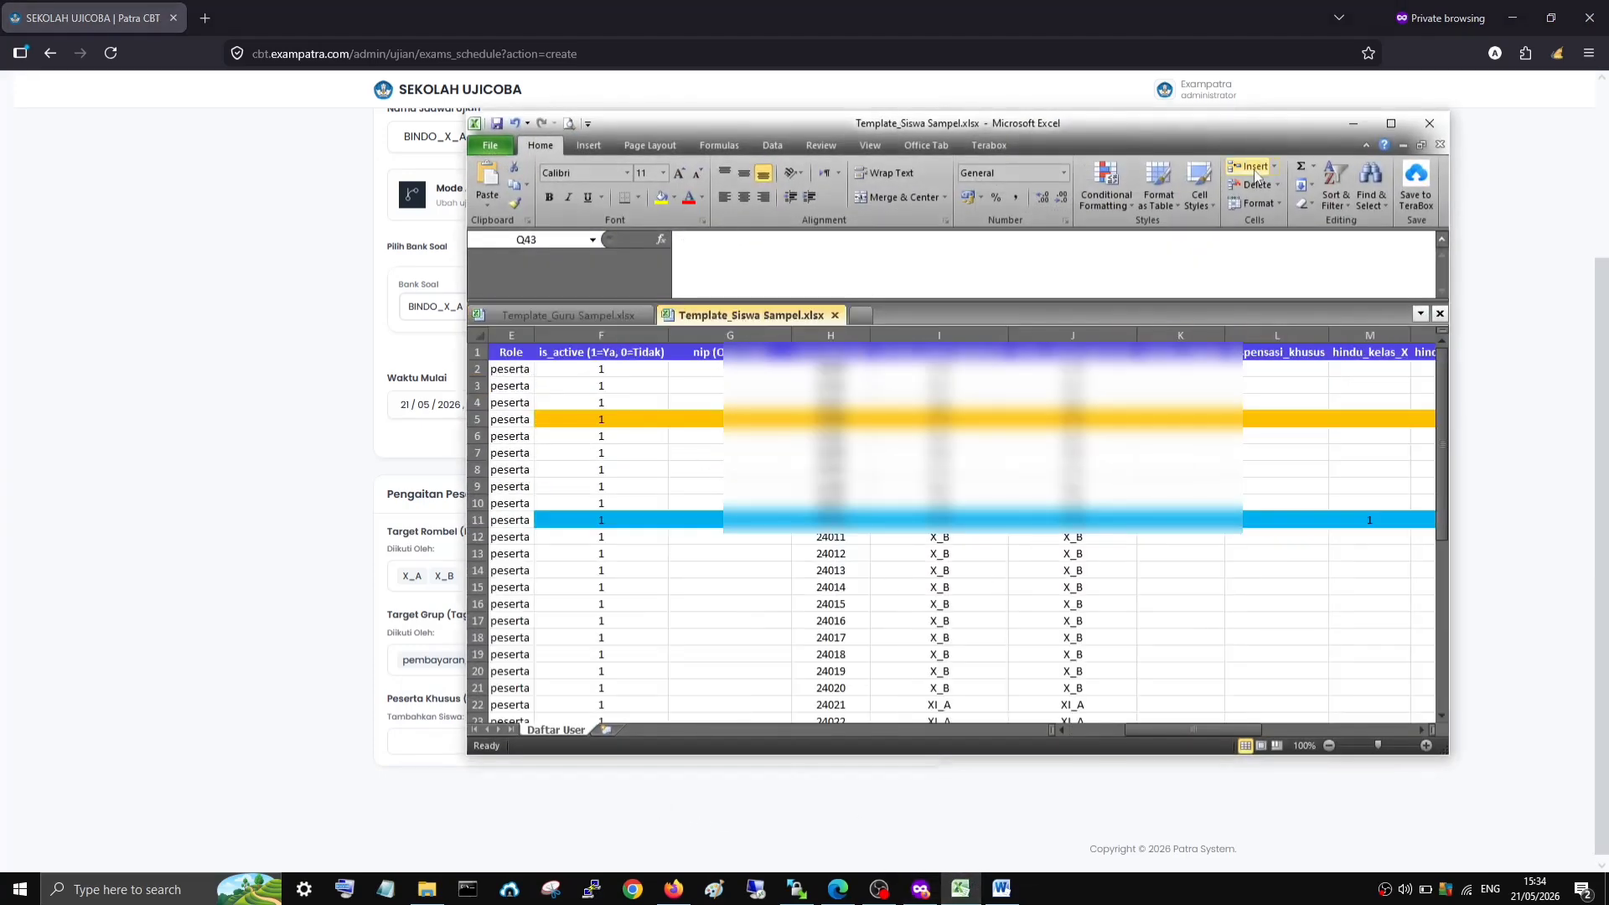
left_click(1392, 123)
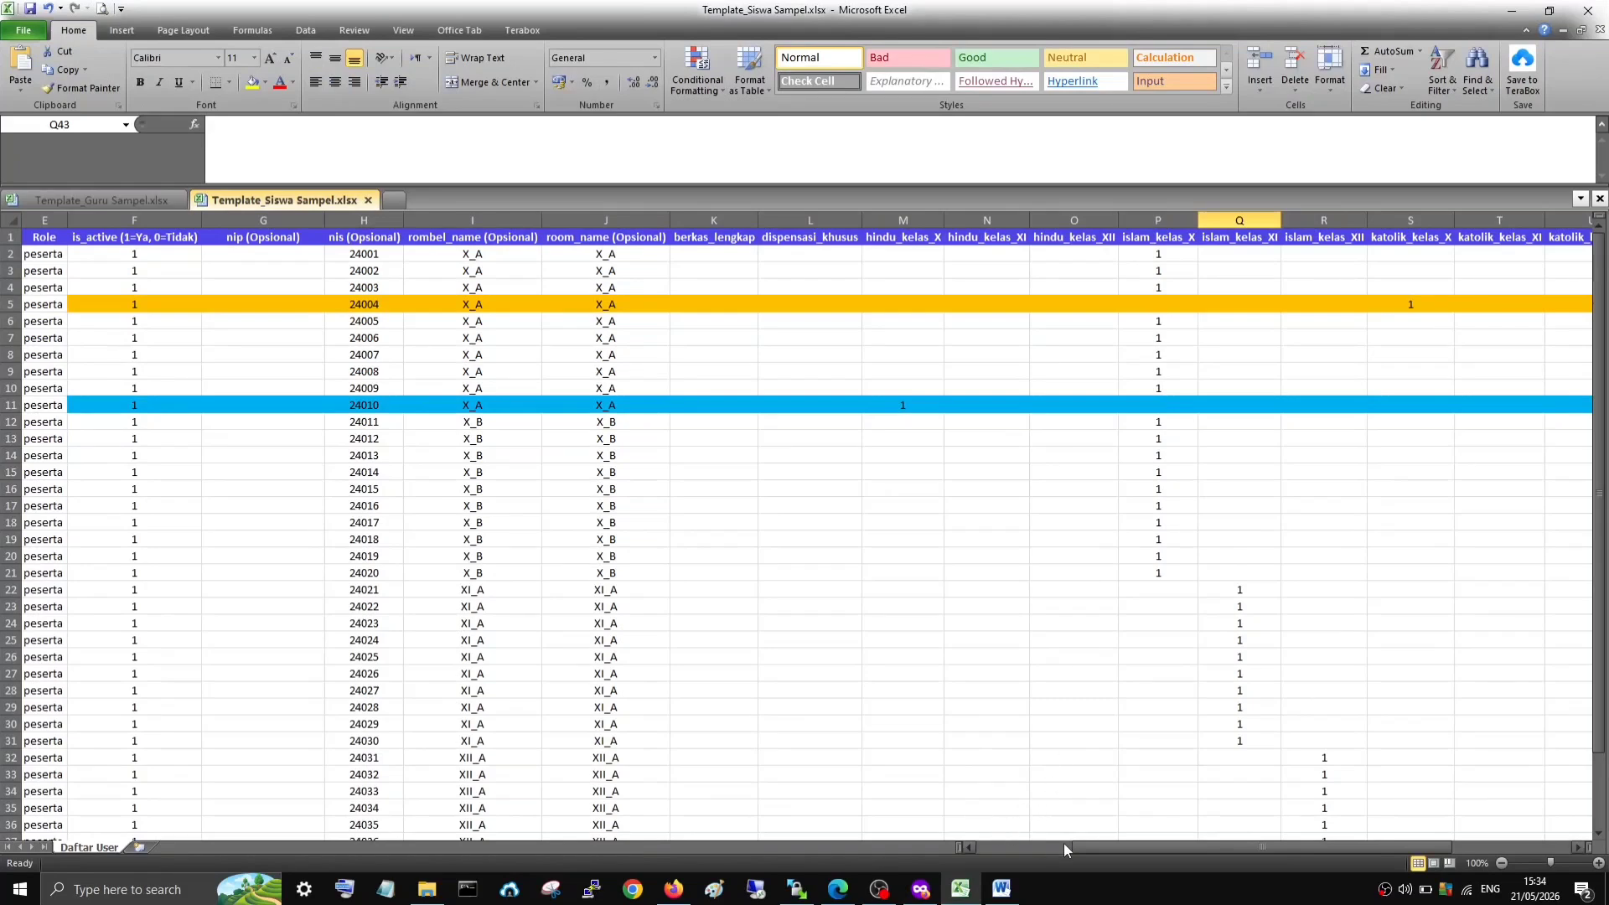
left_click_drag(1151, 848, 1230, 847)
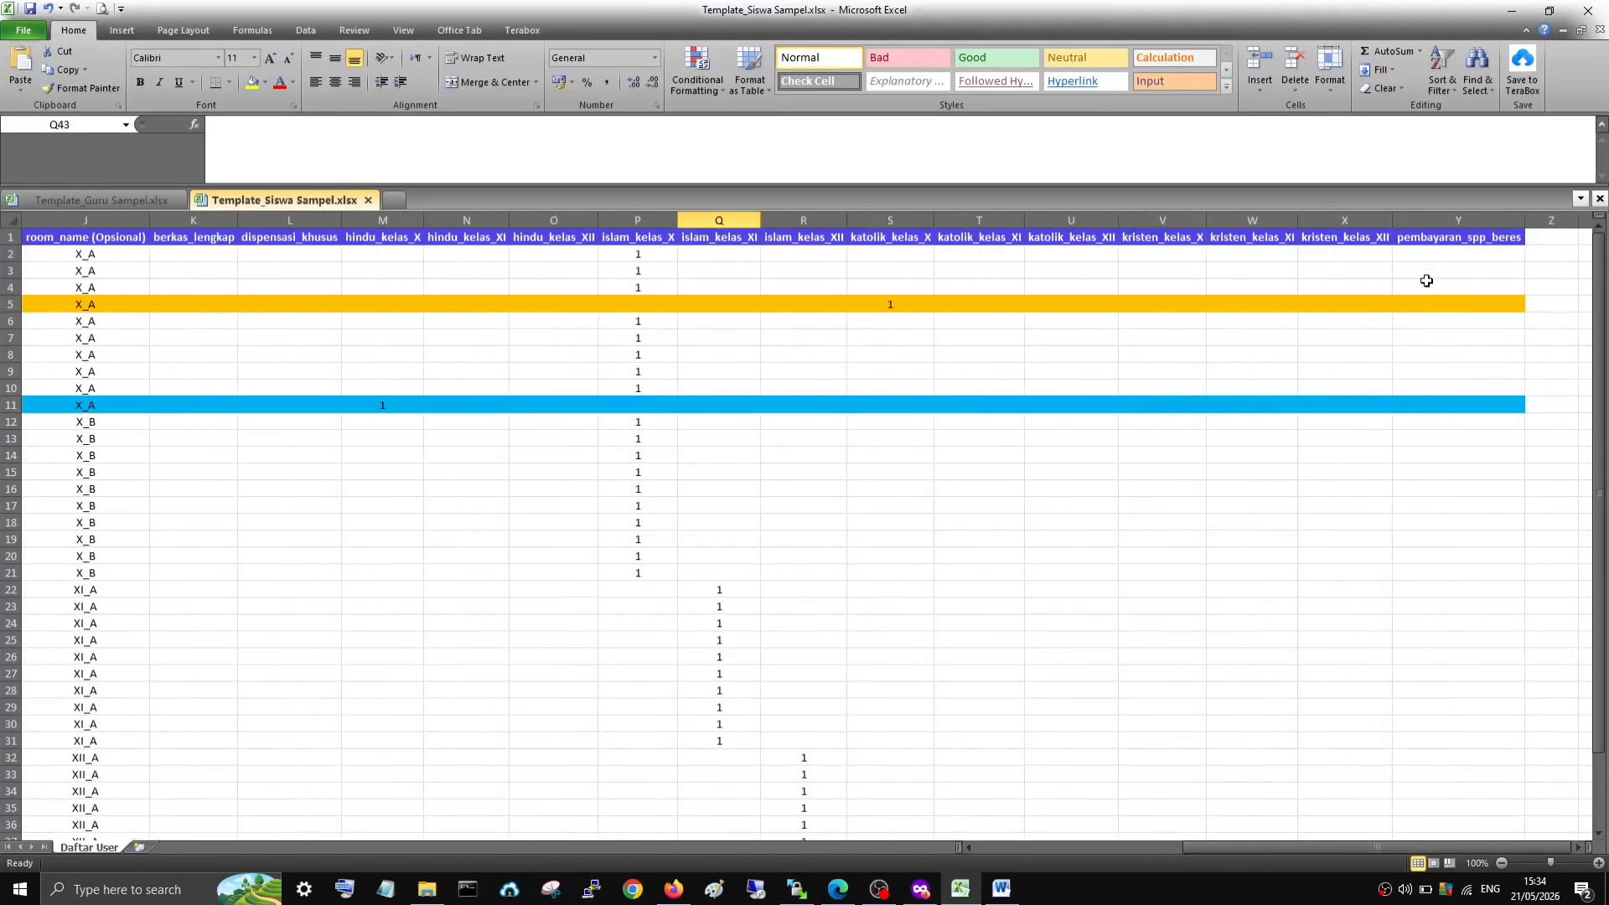
- Fill the pembayaran_spp_beres column with 1 for every student row, starting at cell Y2
left_click(1438, 252)
type("1")
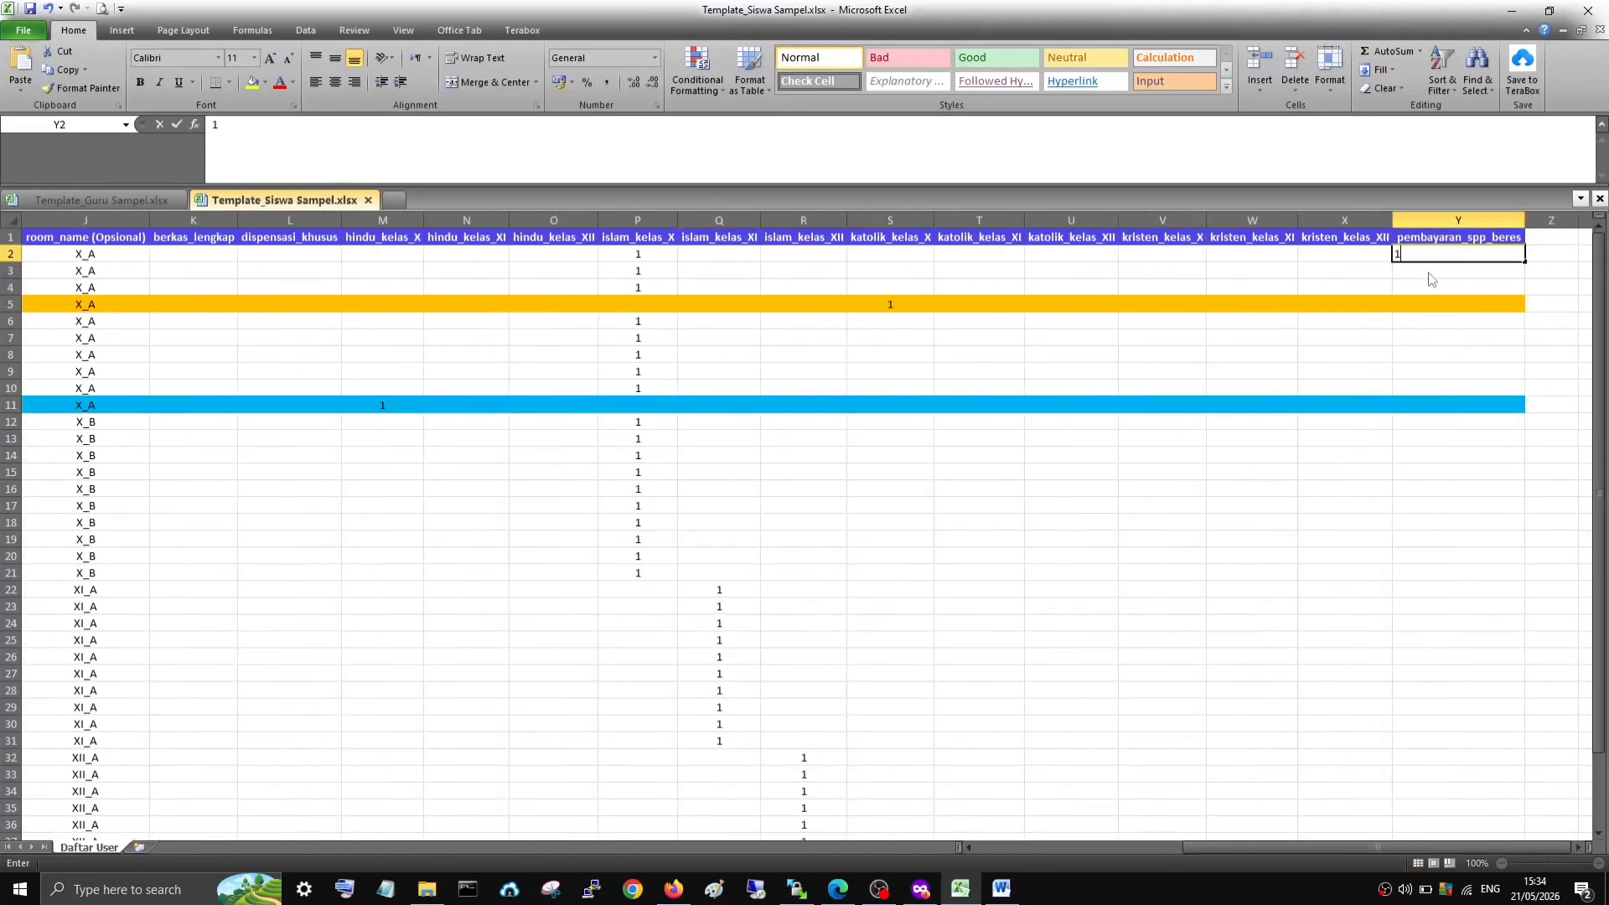
key("Return")
key("Return")
left_click(1508, 254)
double_click(1524, 262)
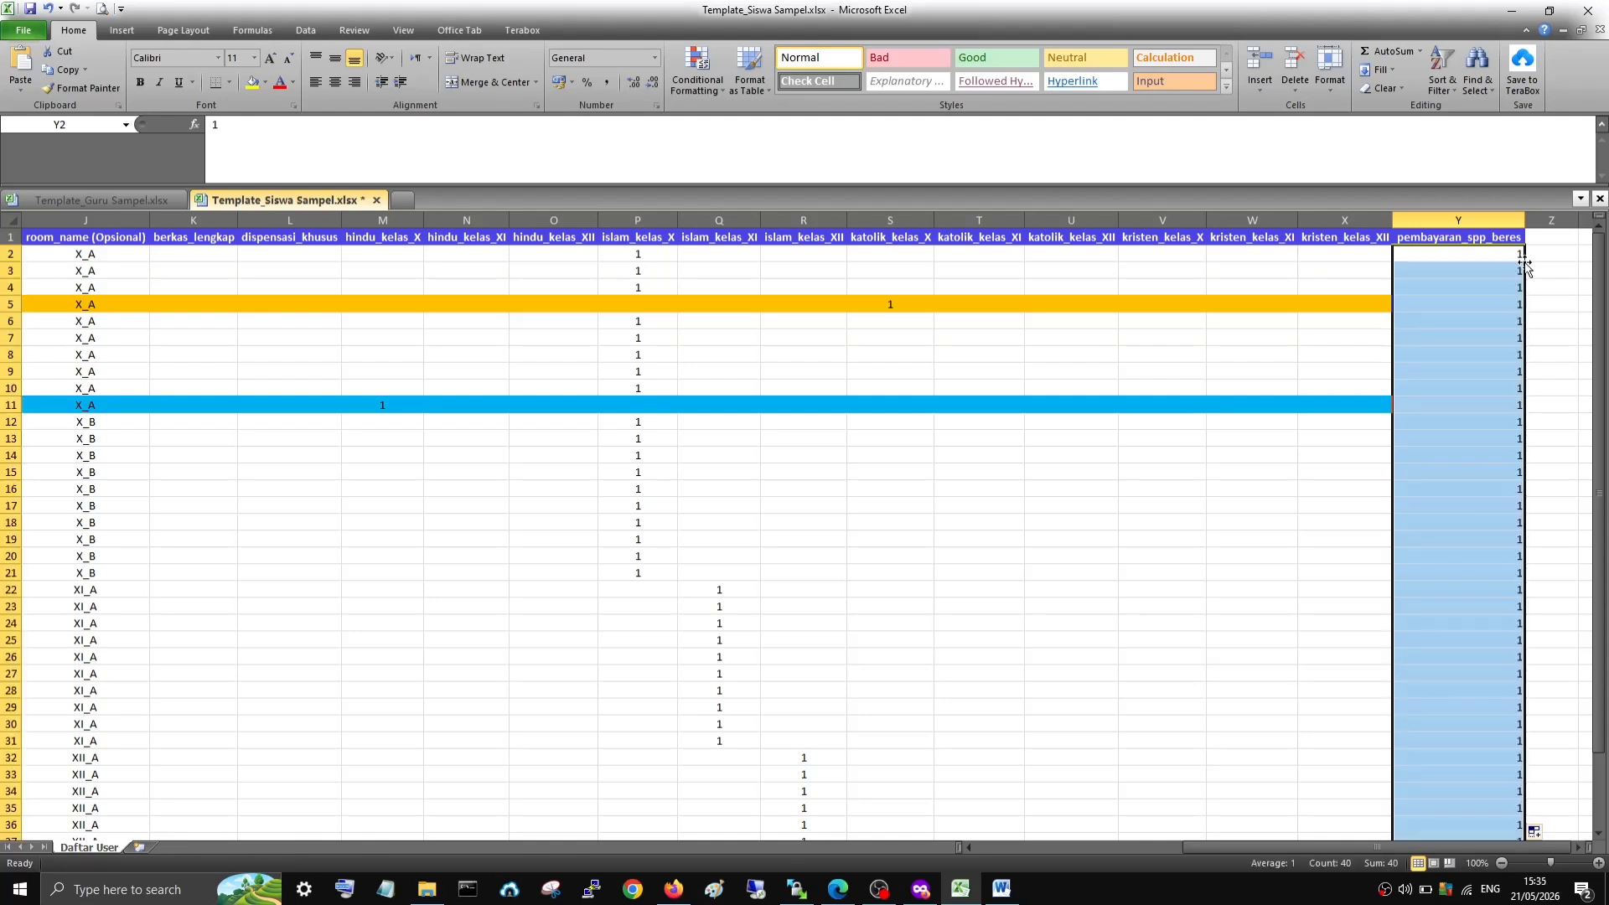
- Center the values in the pembayaran_spp_beres column and save the workbook, returning to the exam schedule form
left_click(1502, 252)
key("ctrl+shift+Down")
left_click(334, 81)
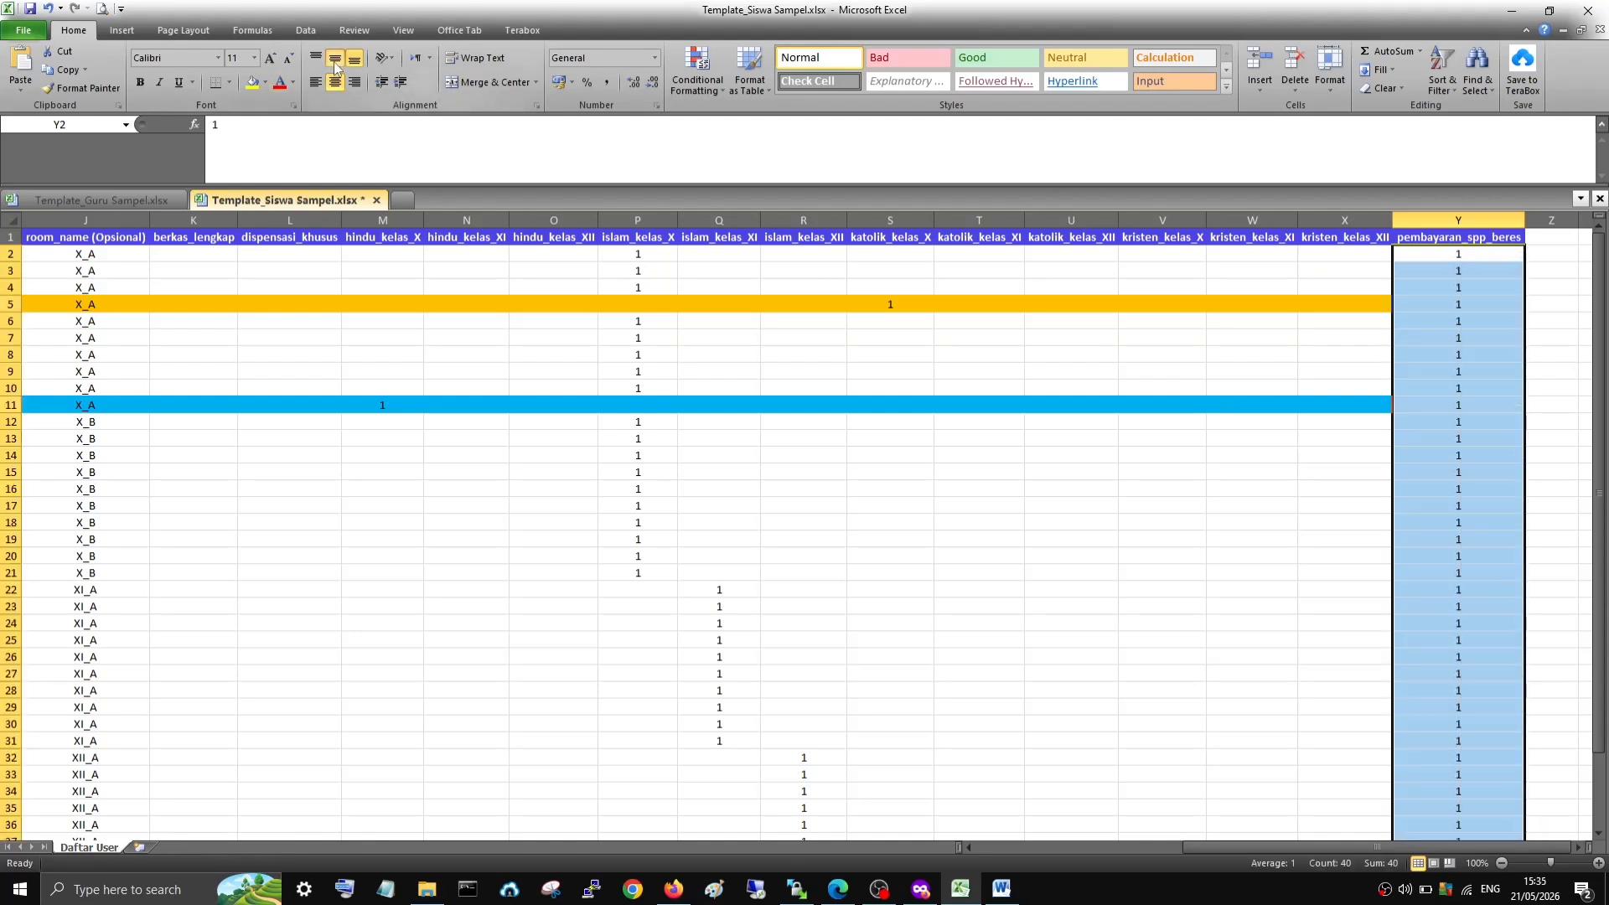
left_click(996, 435)
key("ctrl+s")
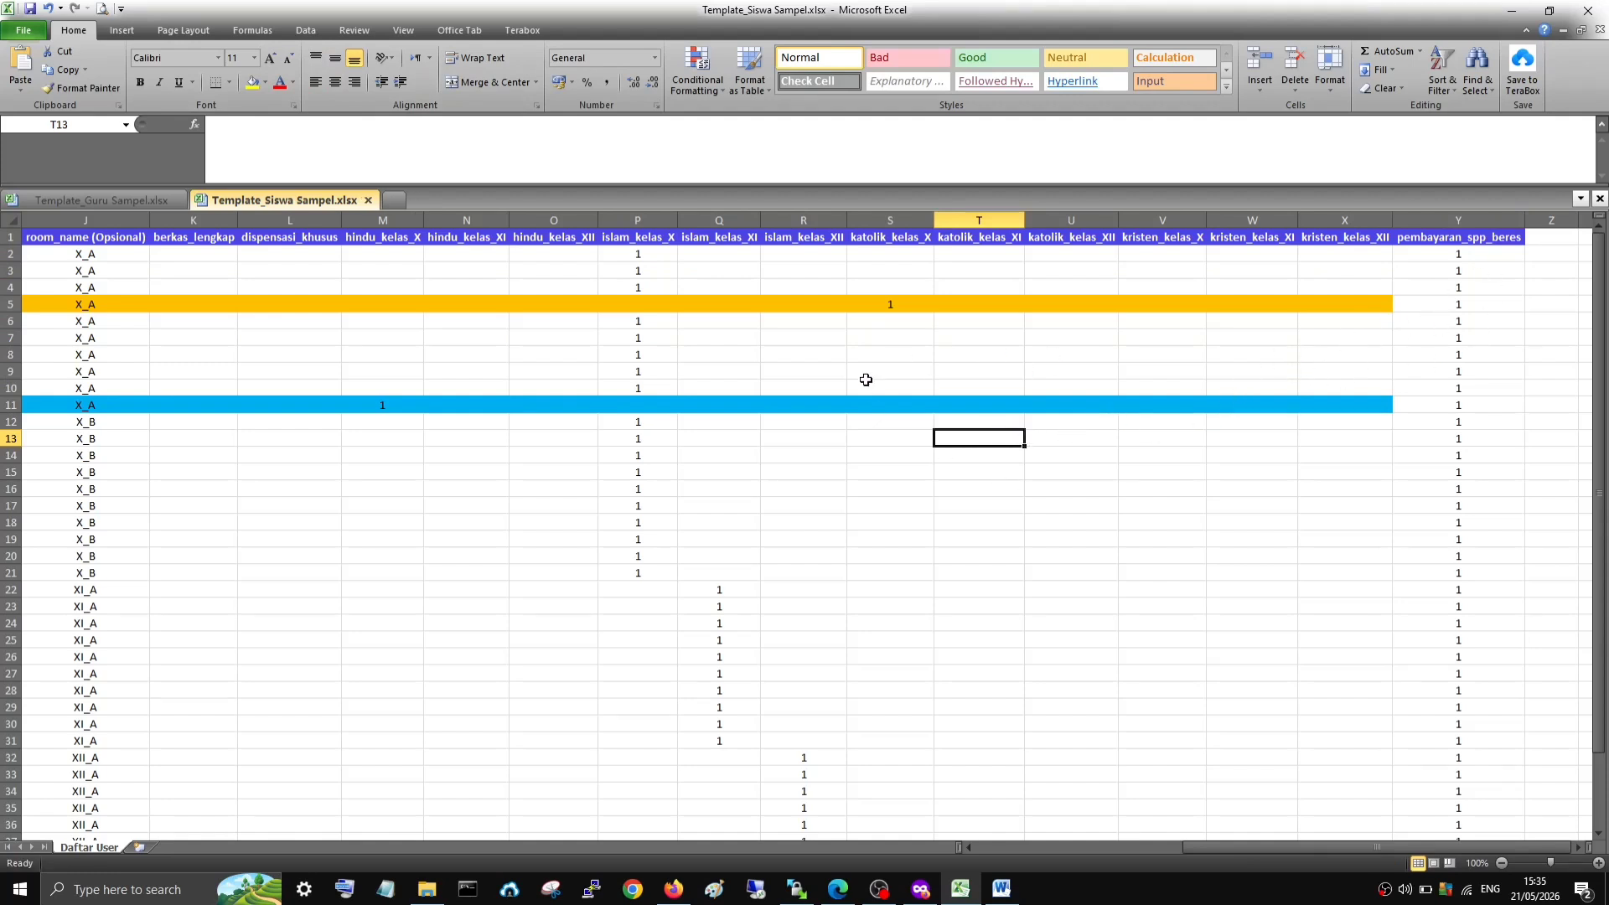
left_click(1516, 15)
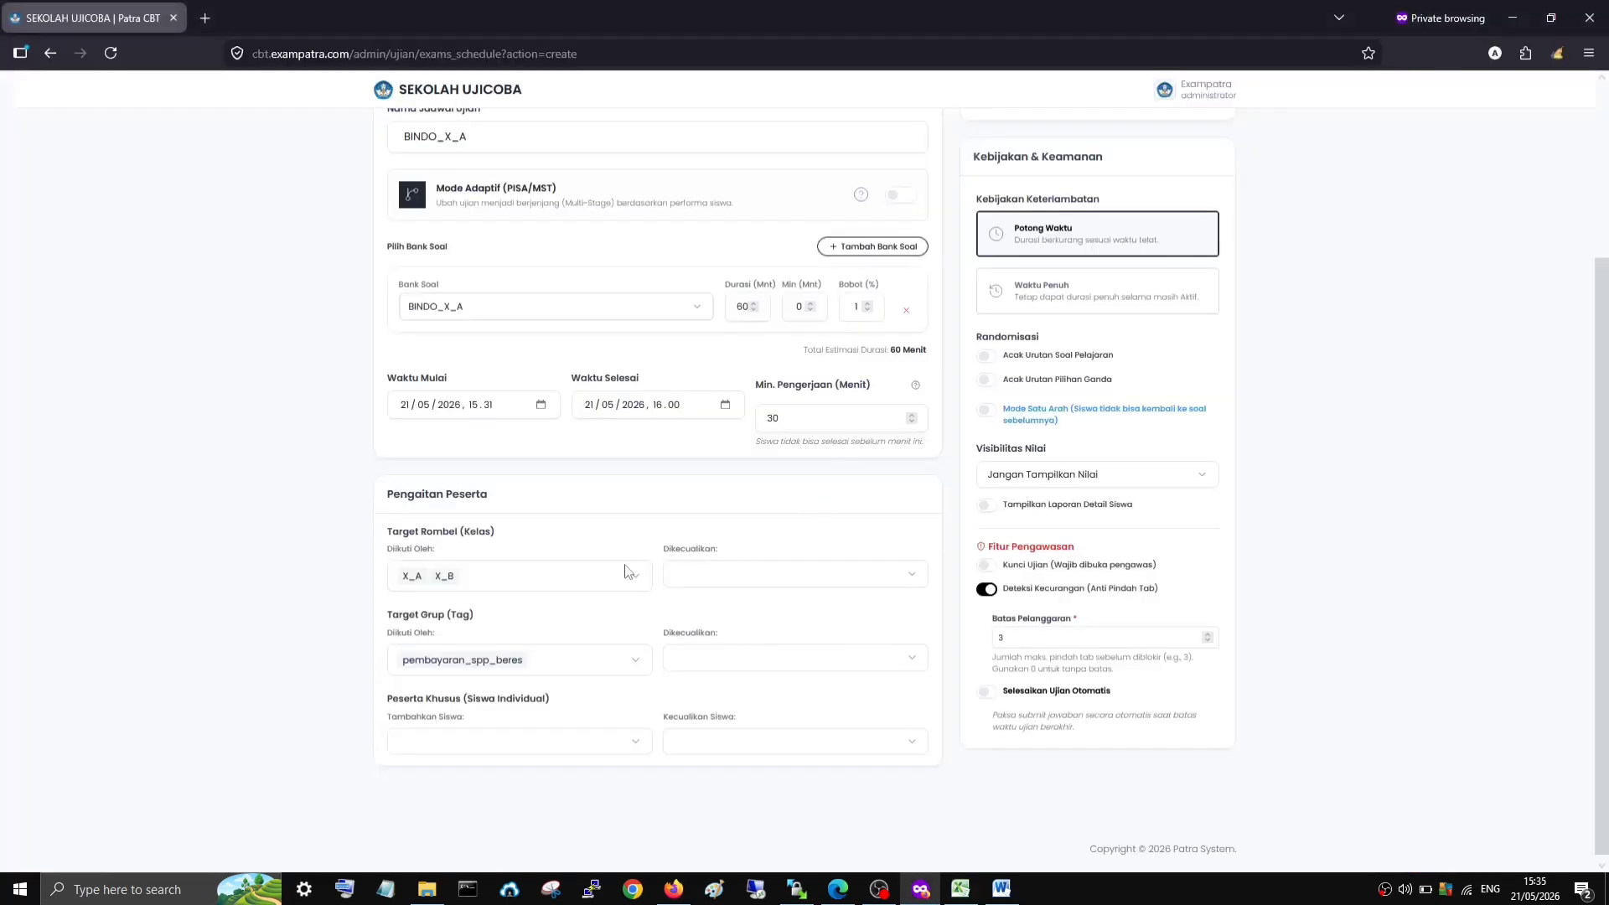
- Remove the pembayaran_spp_beres tag from the participating target groups
left_click(542, 664)
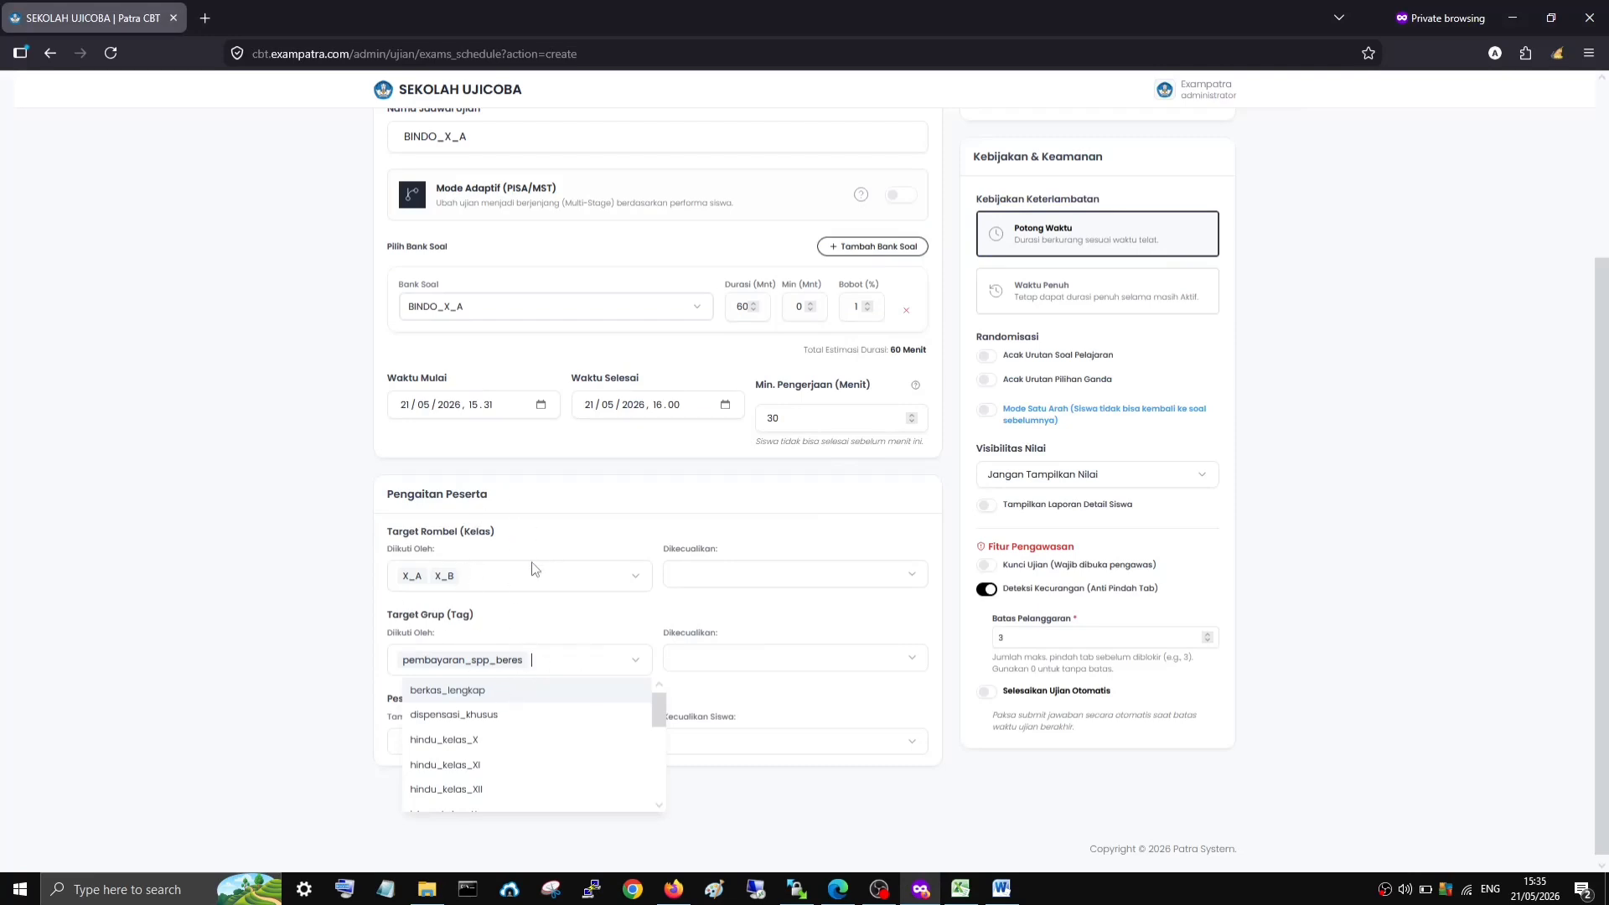
scroll(459, 394, "up", 2)
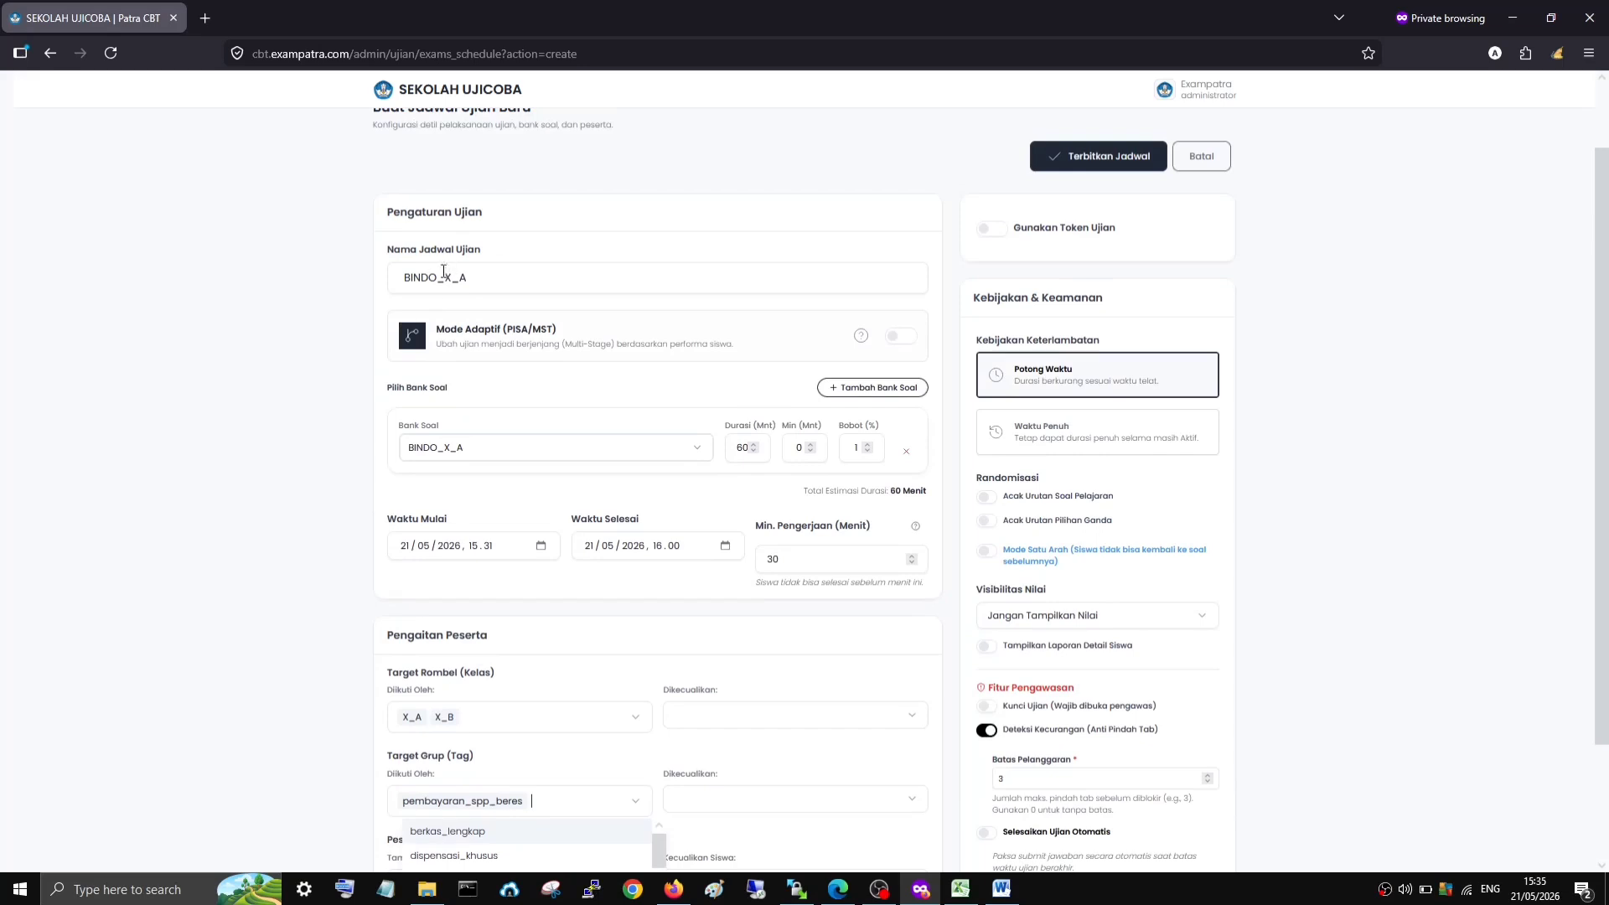
scroll(710, 555, "down", 2)
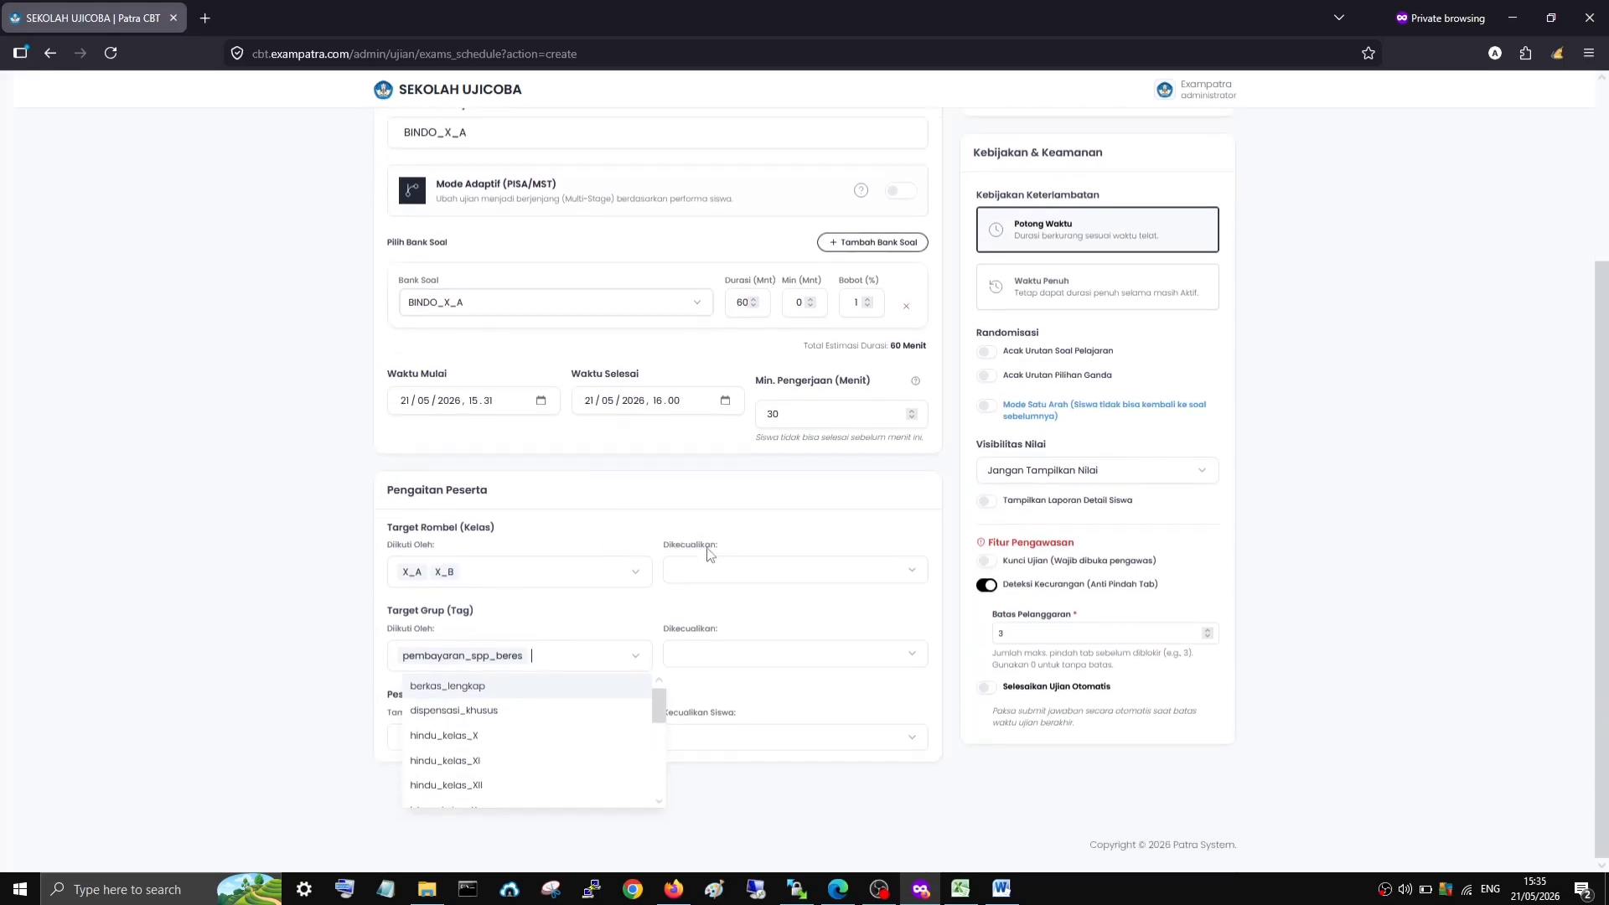
left_click(566, 630)
scroll(740, 646, "up", 3)
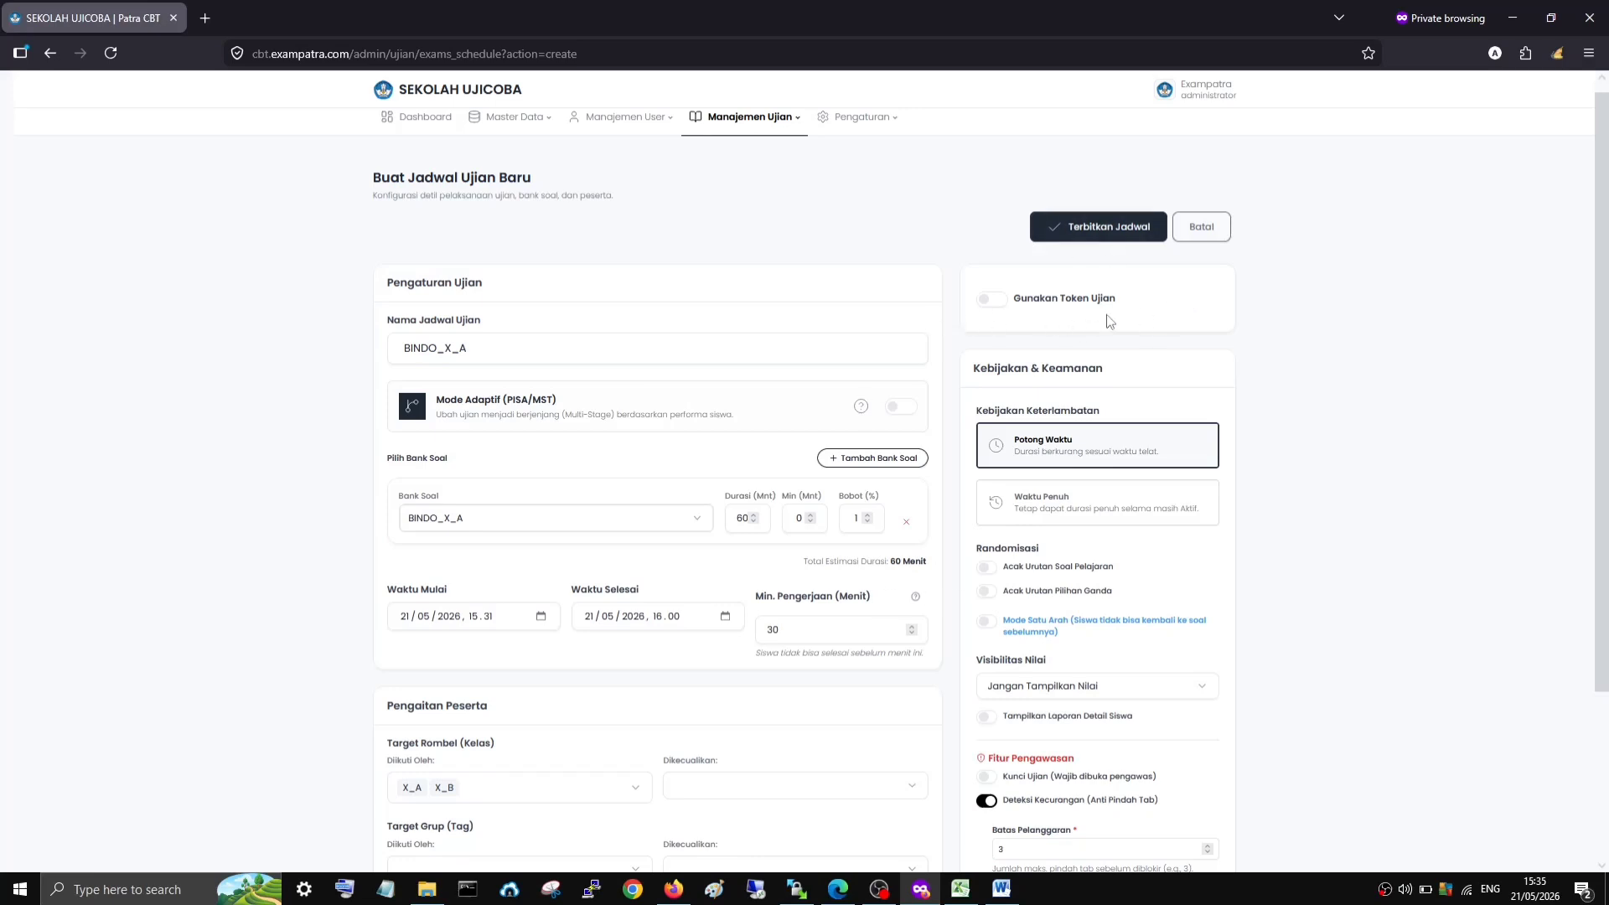
- Enable the exam token and set it to AUTO so it is generated when the schedule is saved
left_click(990, 303)
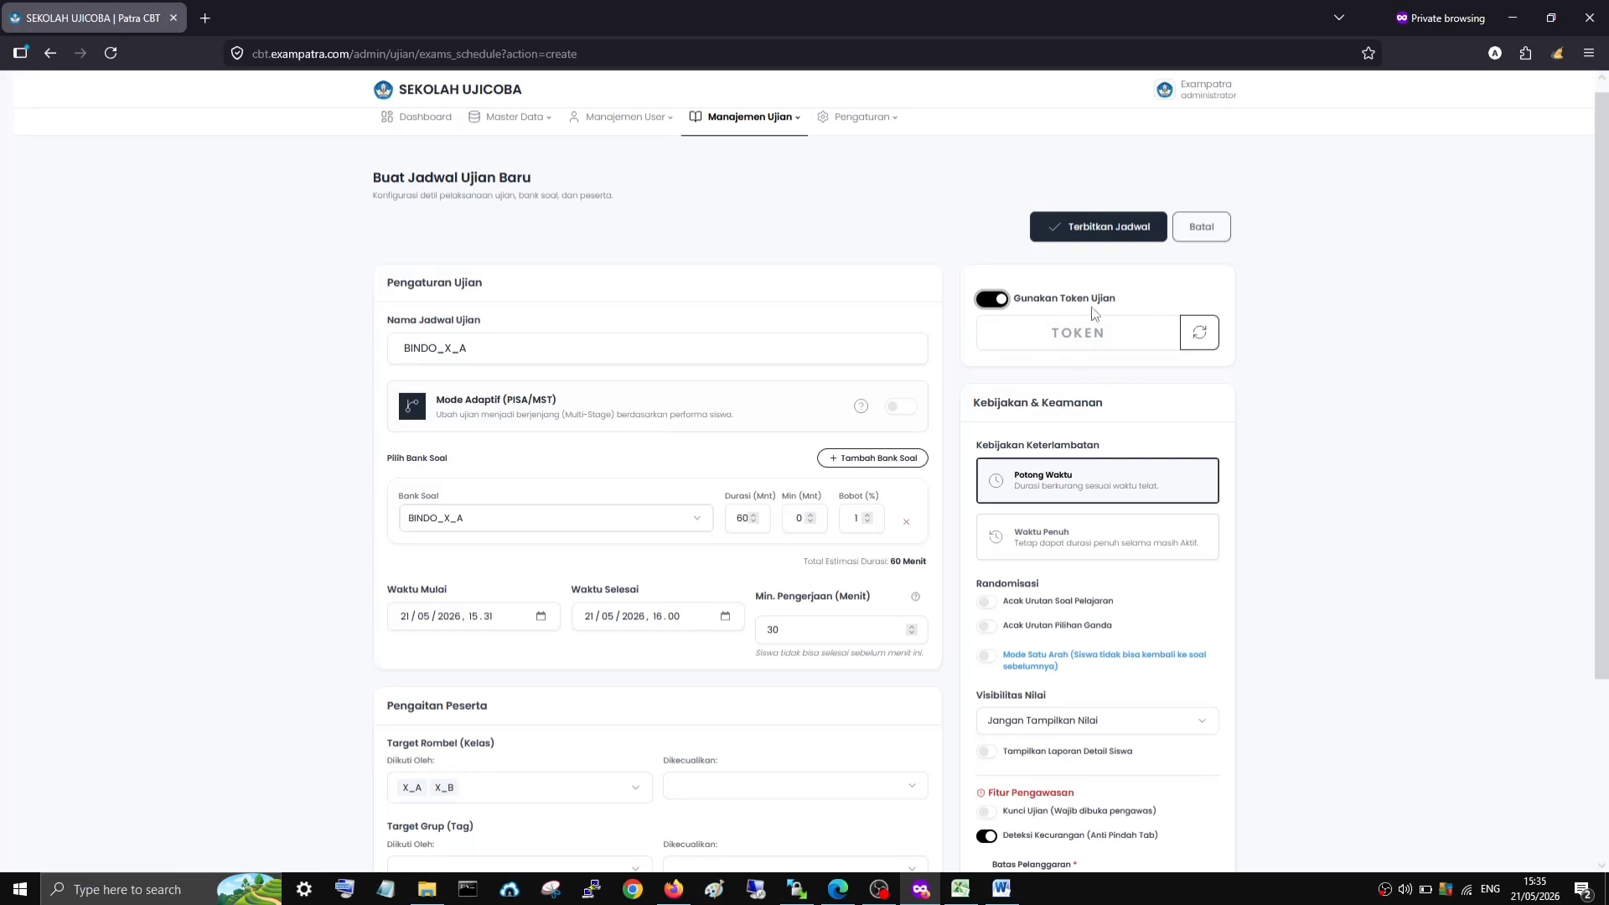
left_click(1201, 342)
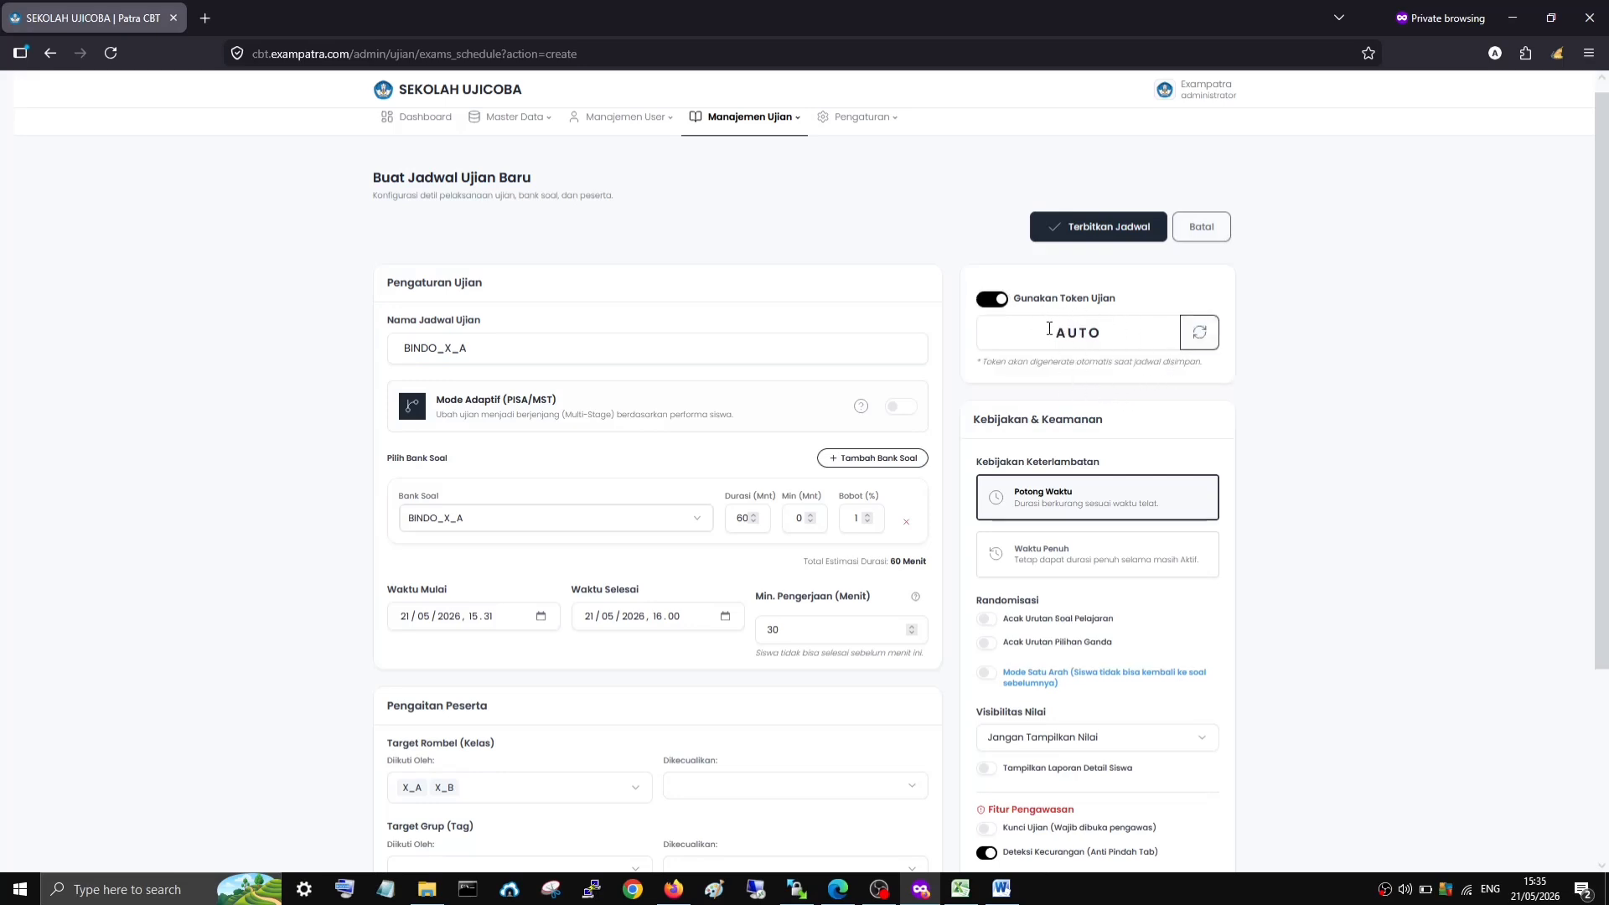
mouse_move(1049, 328)
left_mouse_down()
mouse_move(1089, 332)
mouse_move(1068, 328)
left_mouse_up()
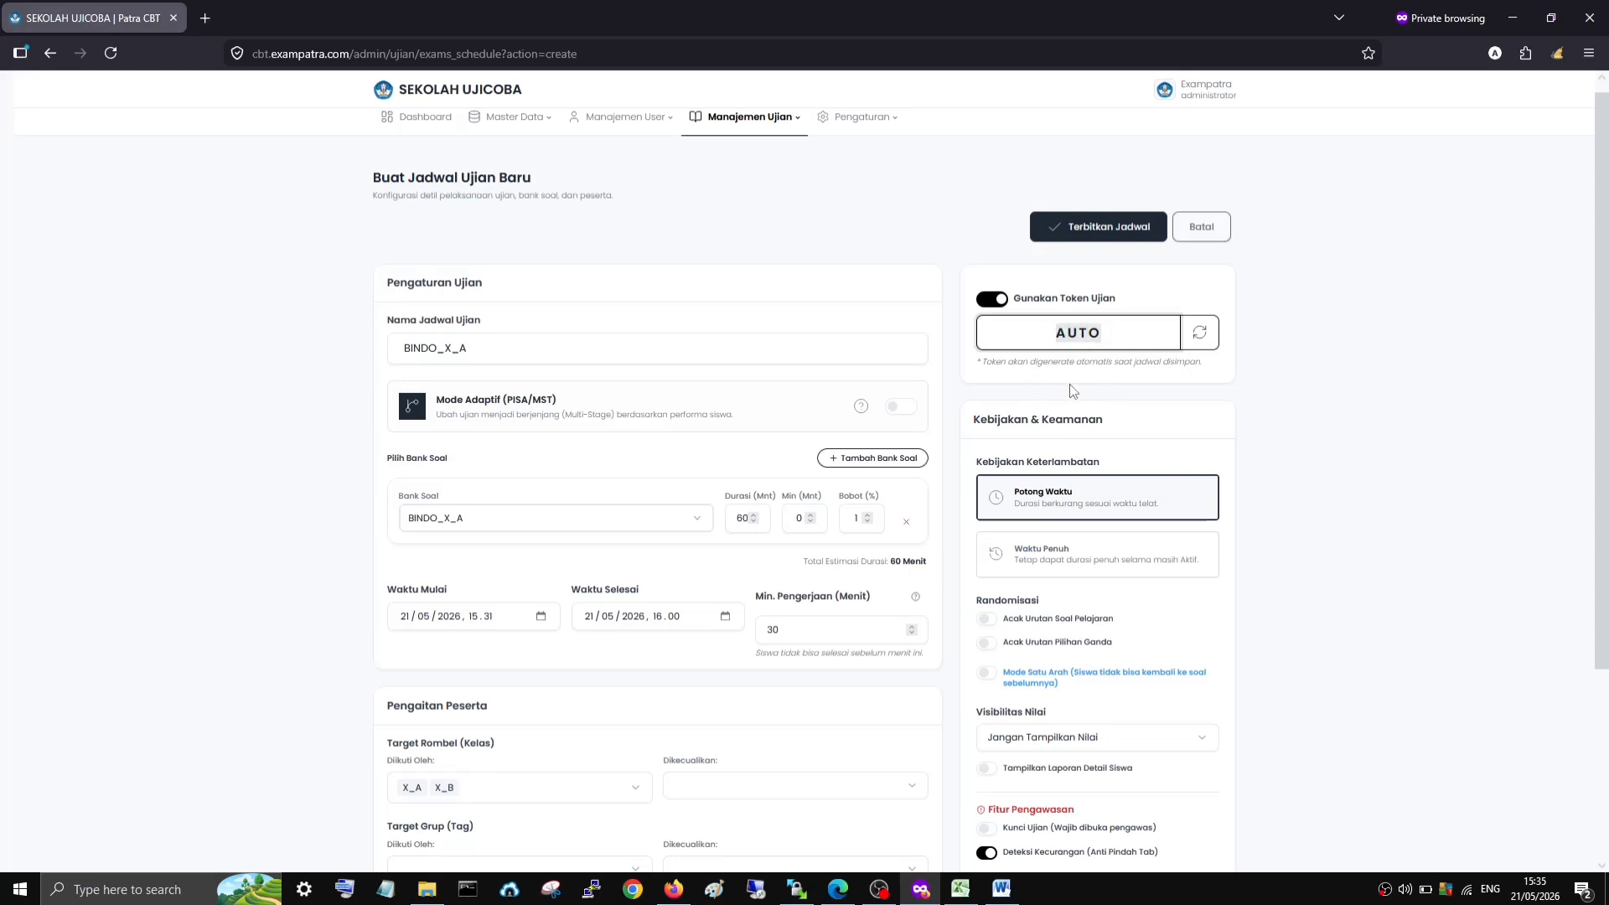
left_click(1199, 333)
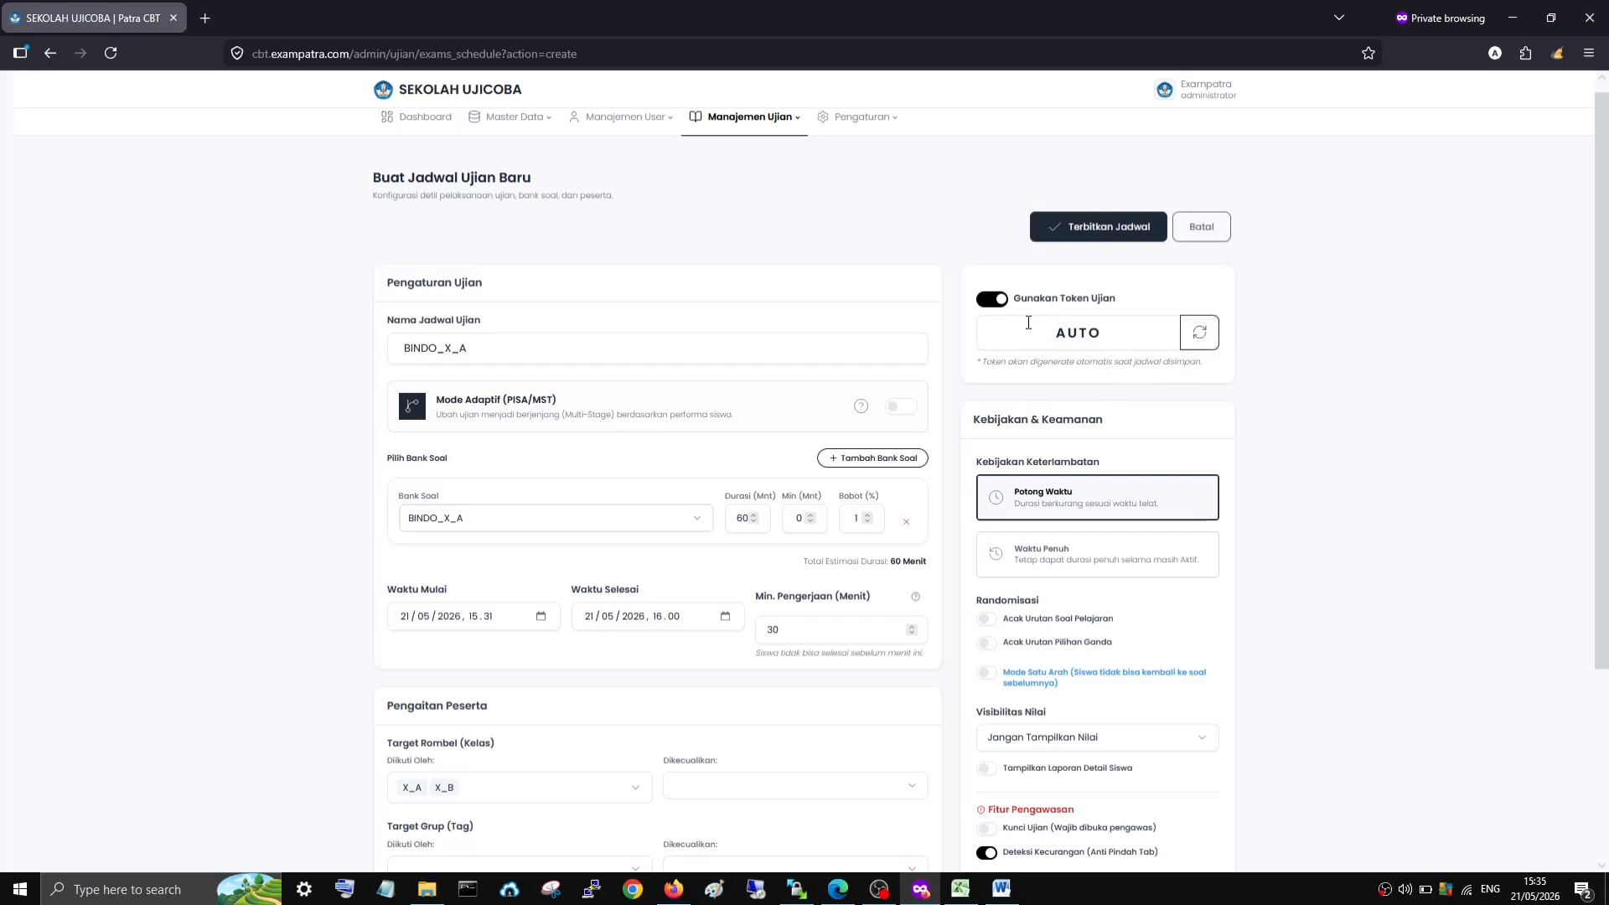
- Switch the exam token off and on twice, requesting the AUTO value each time
left_click(993, 302)
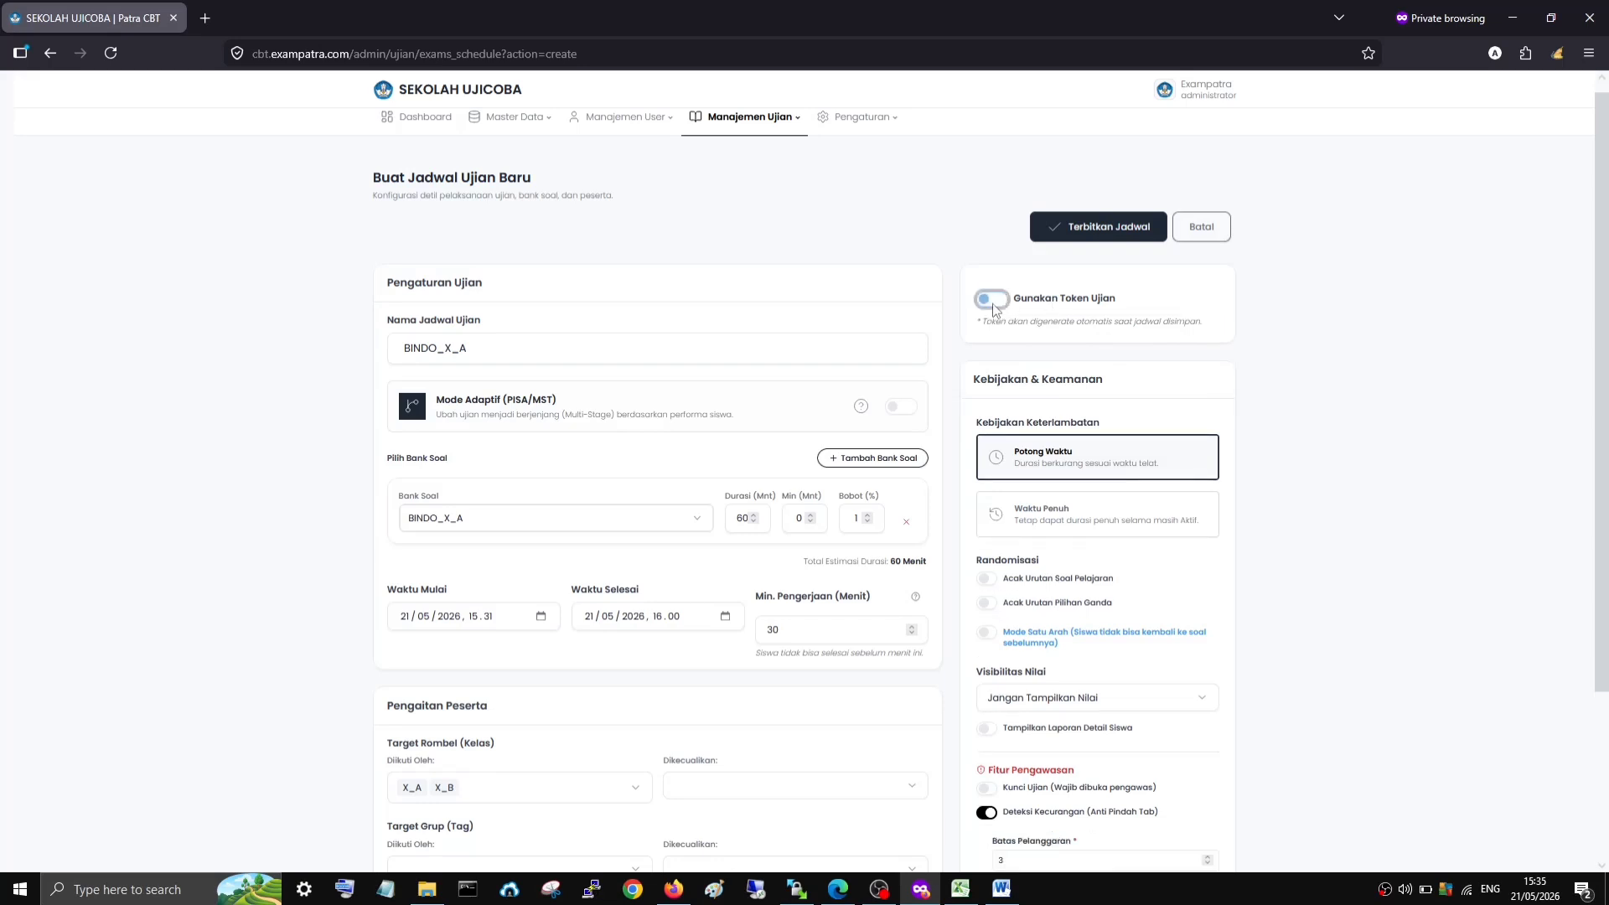
left_click(991, 300)
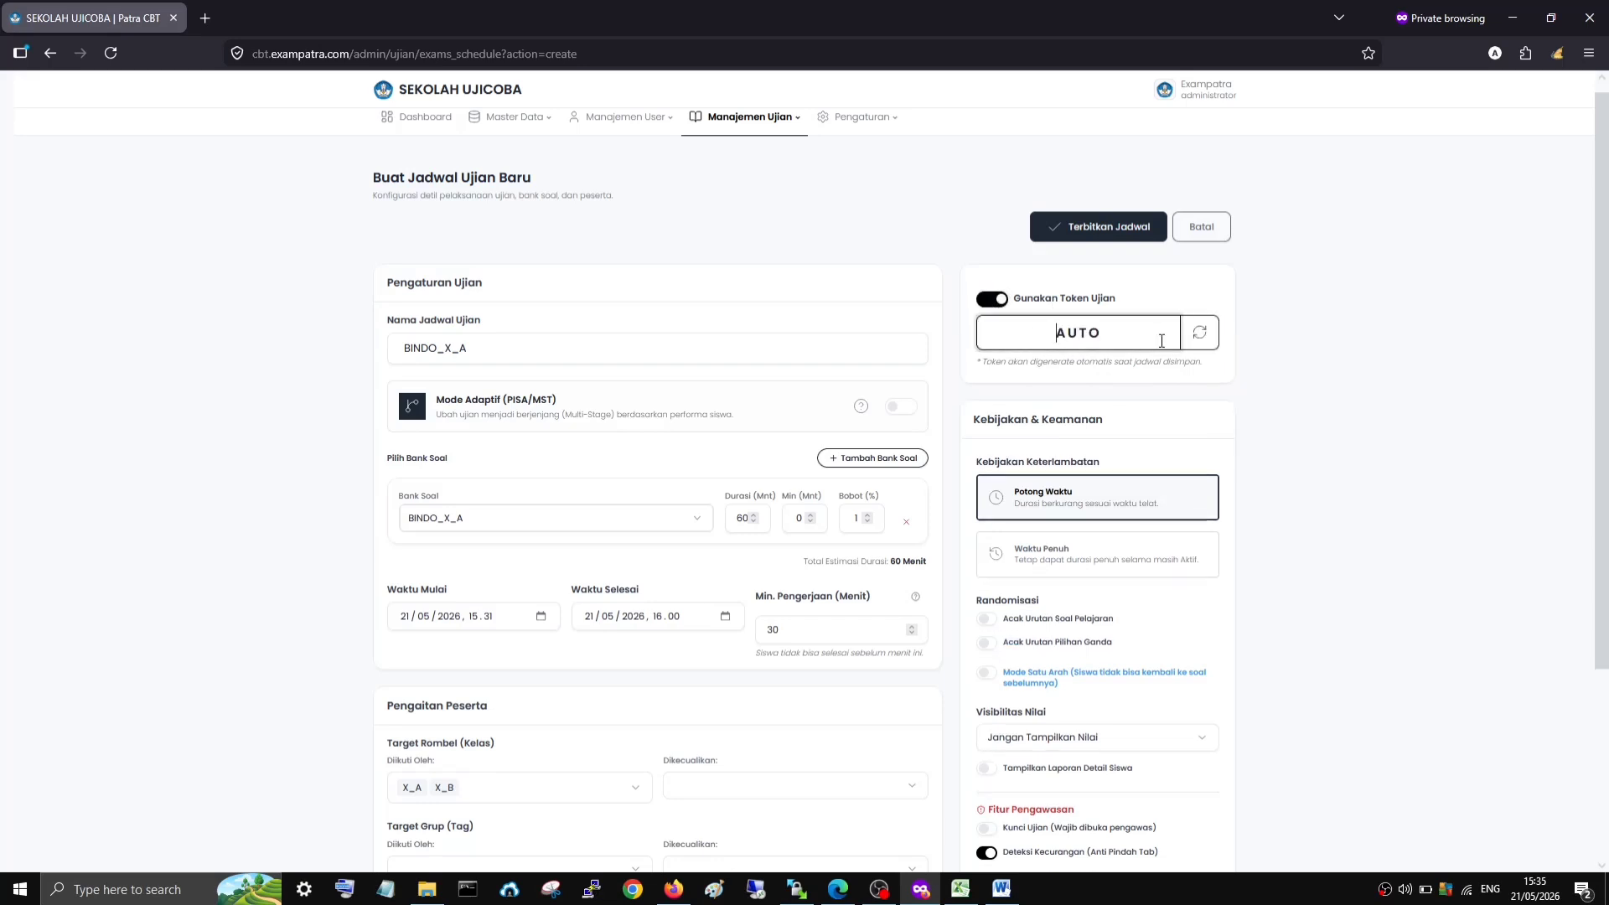
left_click(1199, 335)
left_click(1004, 300)
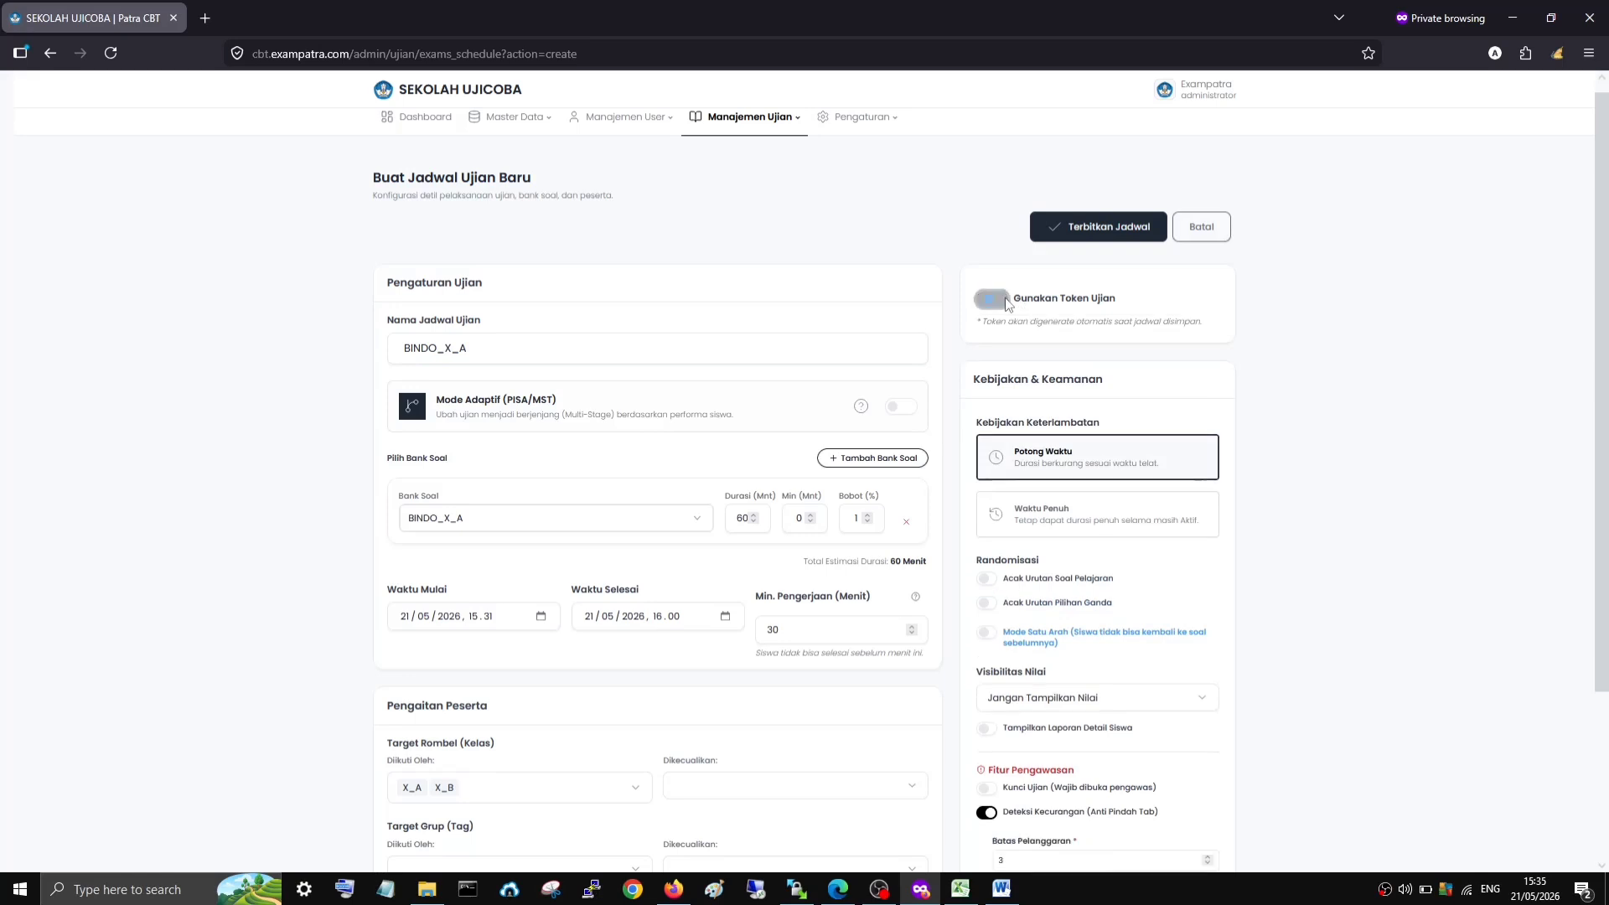
left_click(993, 300)
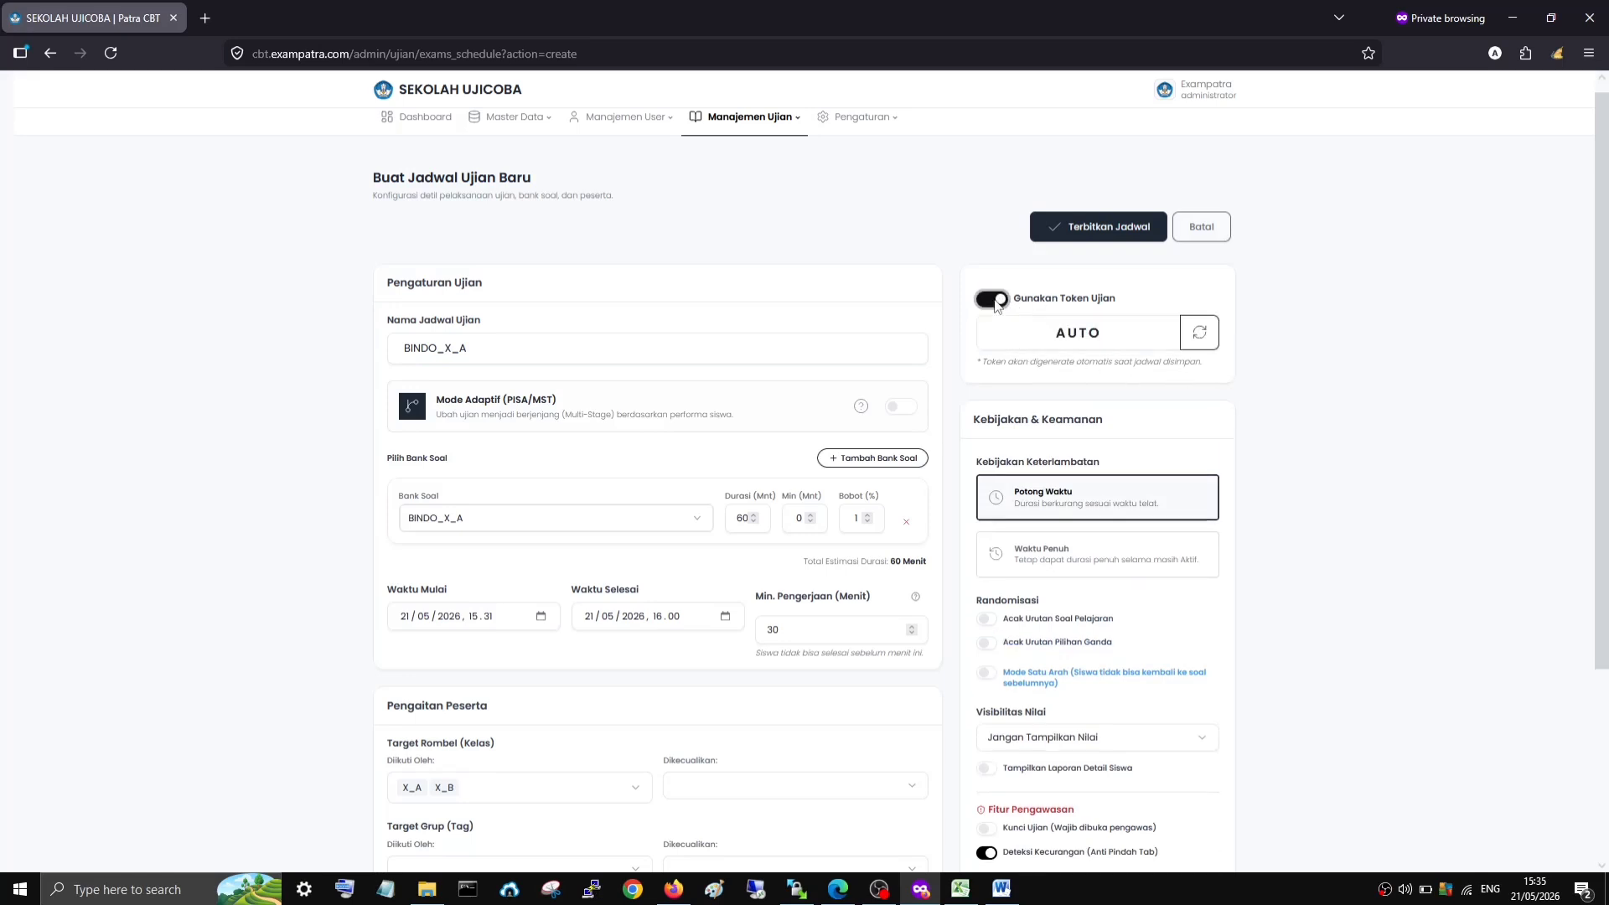
left_click(1200, 334)
- Clear the exam token field and refill it with the AUTO value
left_click(1111, 340)
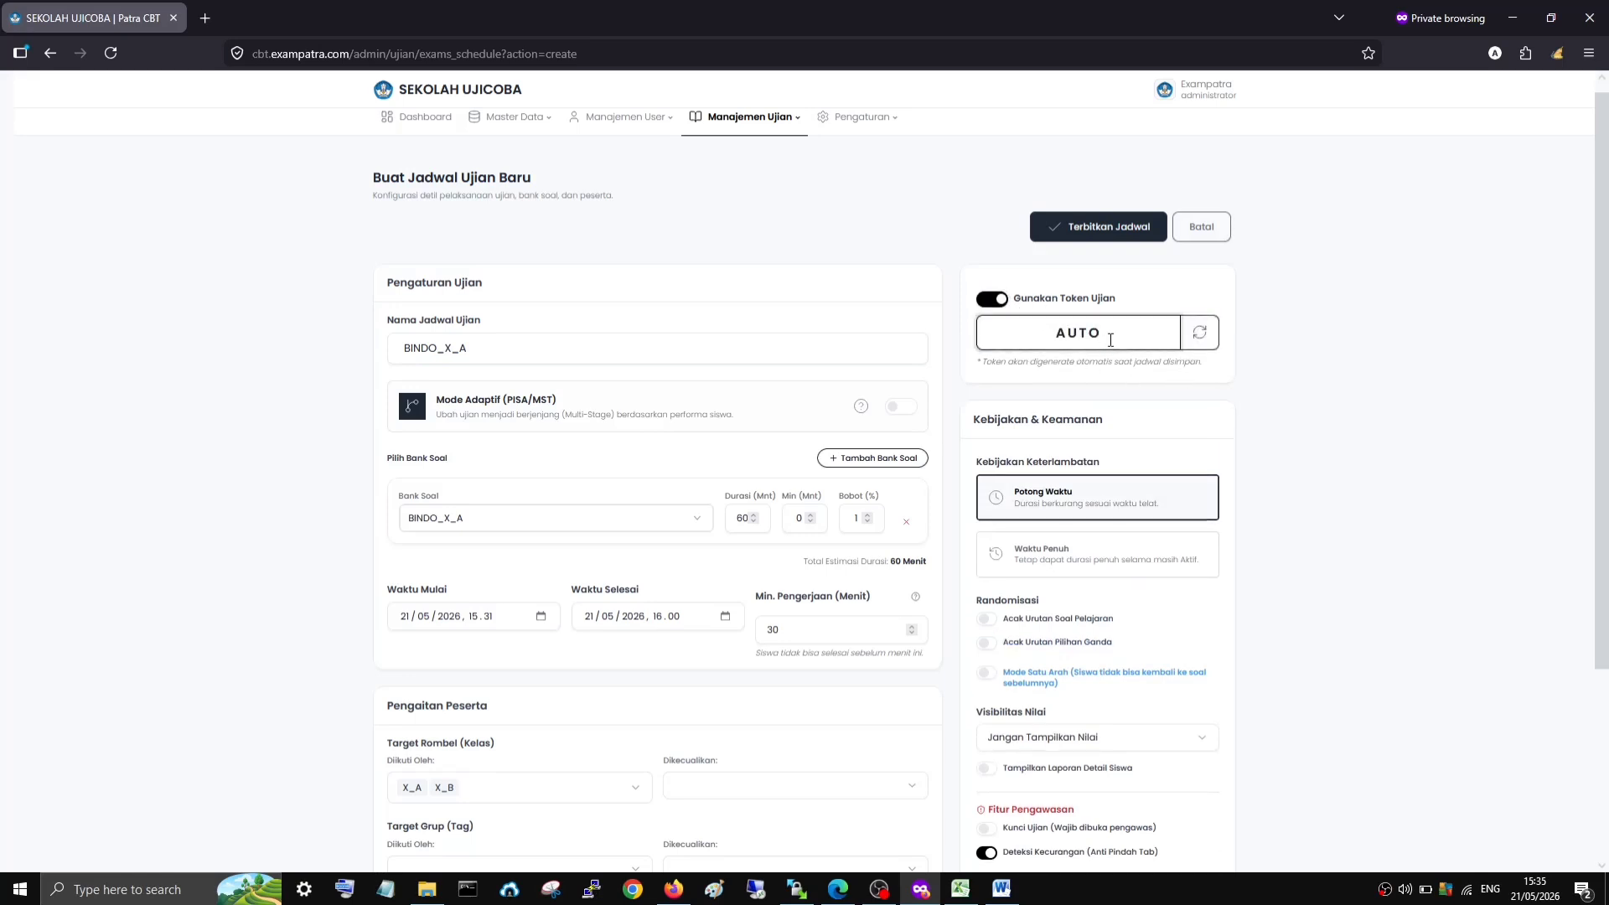
key("BackSpace")
key("BackSpace")
key("BackSpace")
key("BackSpace")
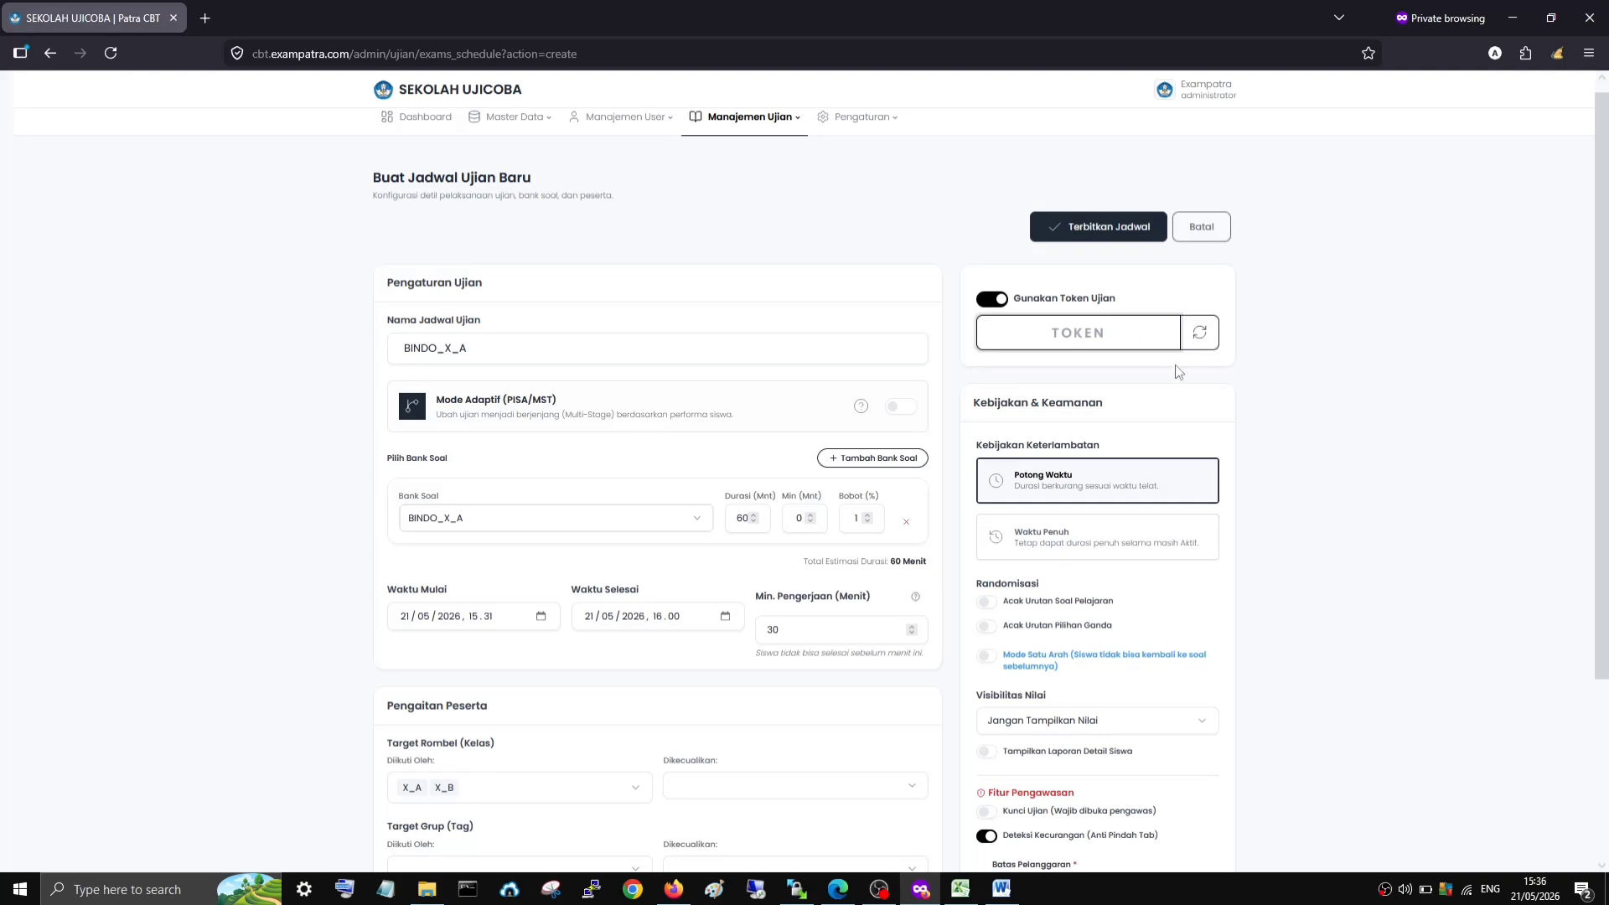
key("Tab")
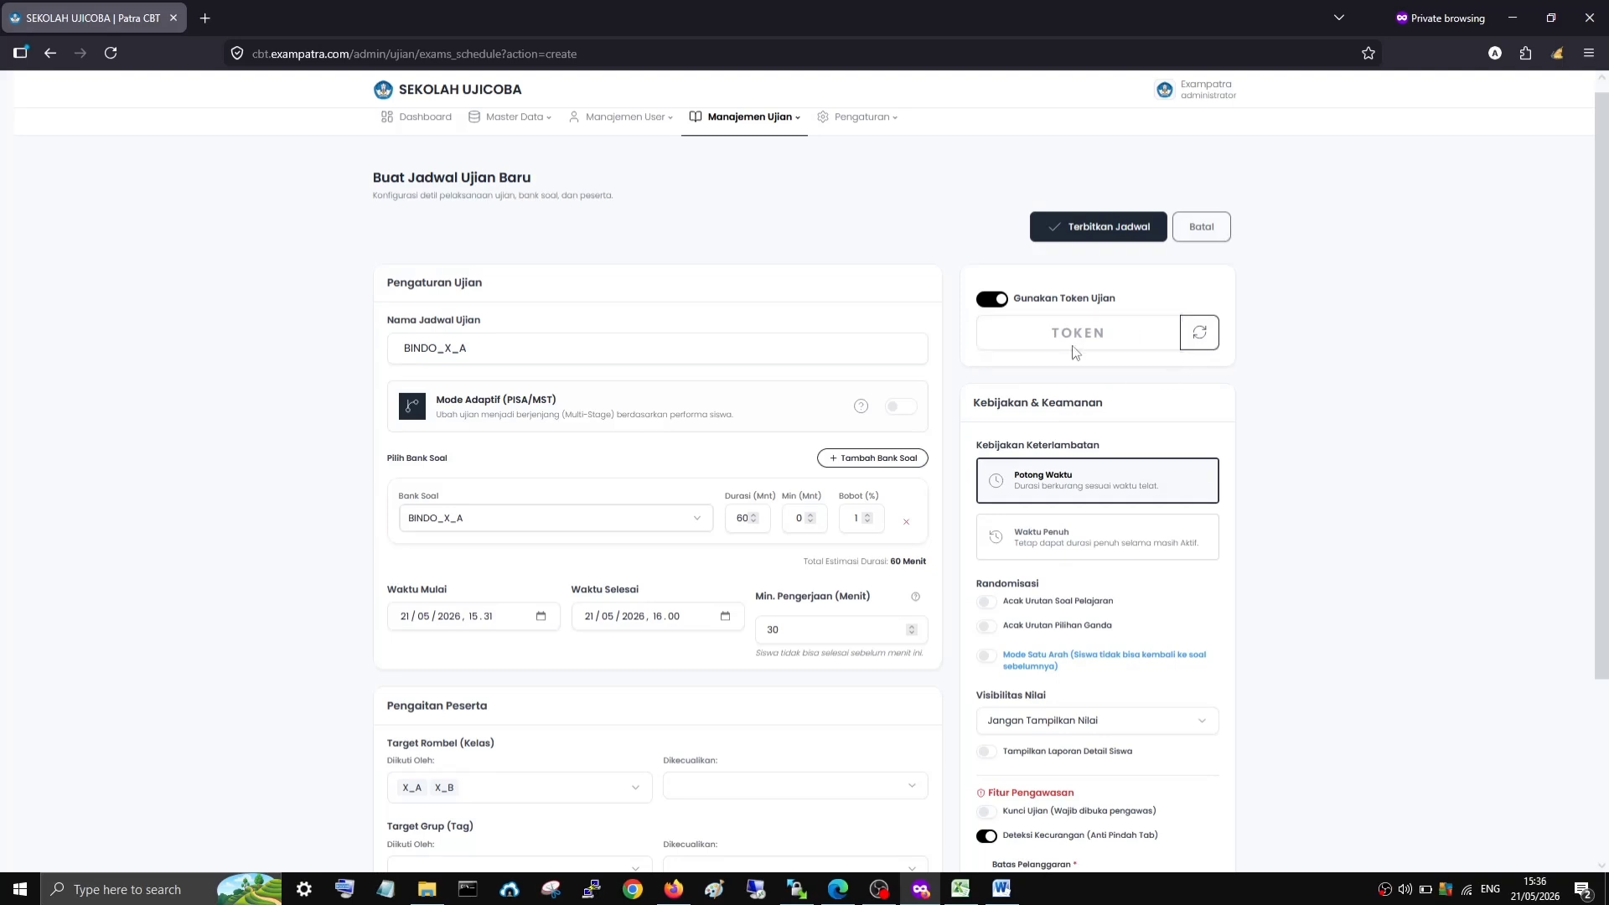
left_click(1189, 345)
- Clear the AUTO value from the exam token field, leaving it empty
left_click(1125, 336)
key("BackSpace")
key("BackSpace")
key("BackSpace")
key("BackSpace")
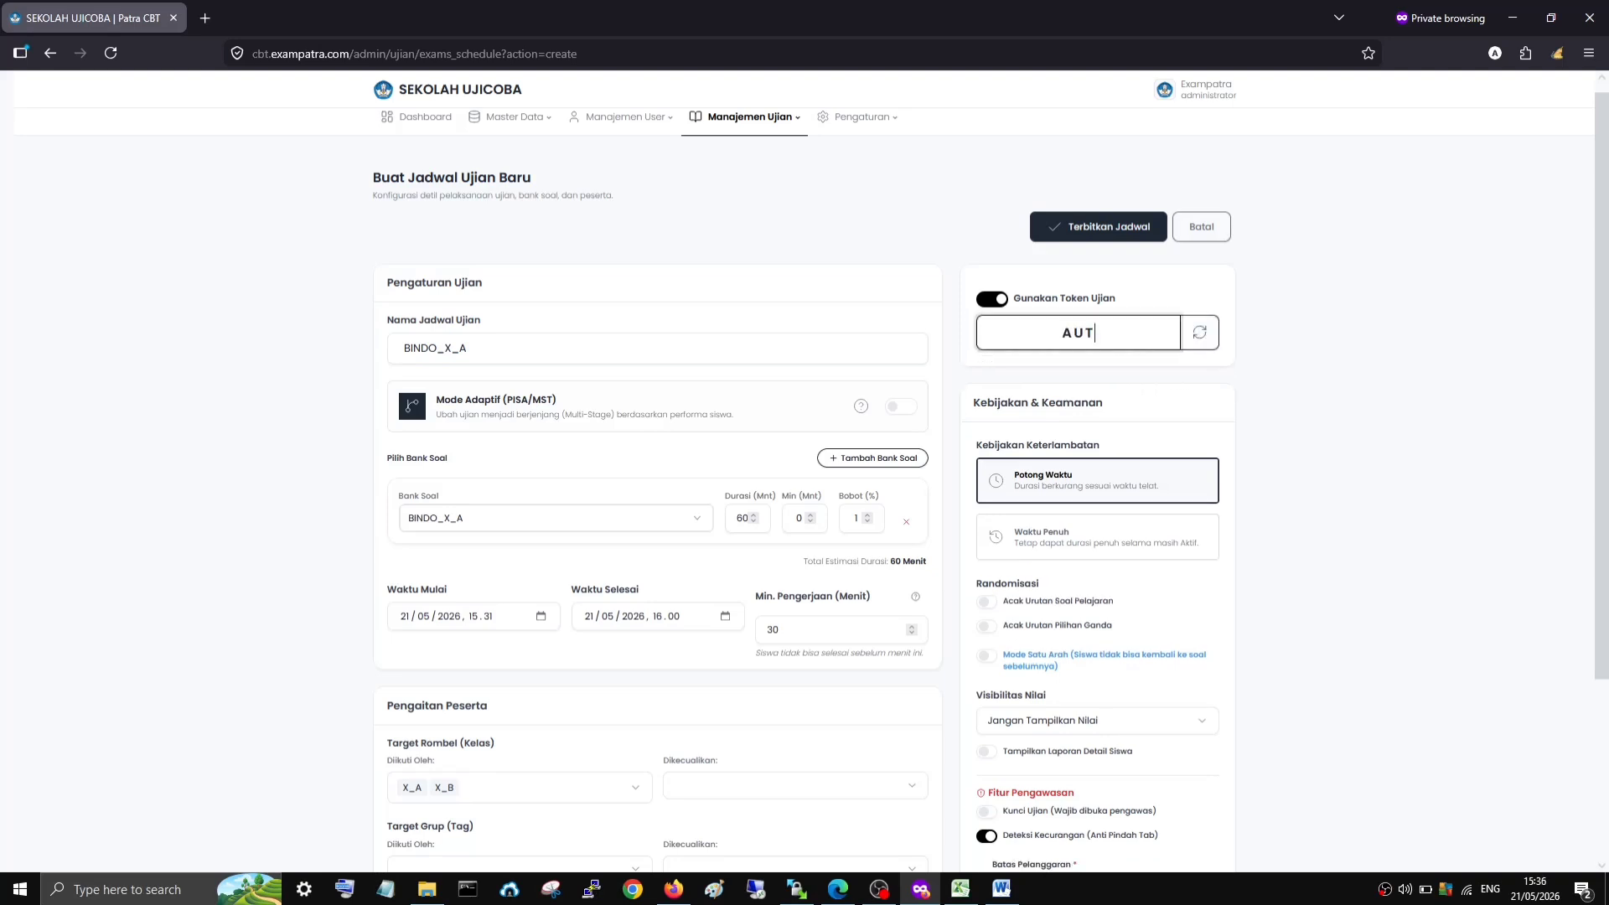
key("Tab")
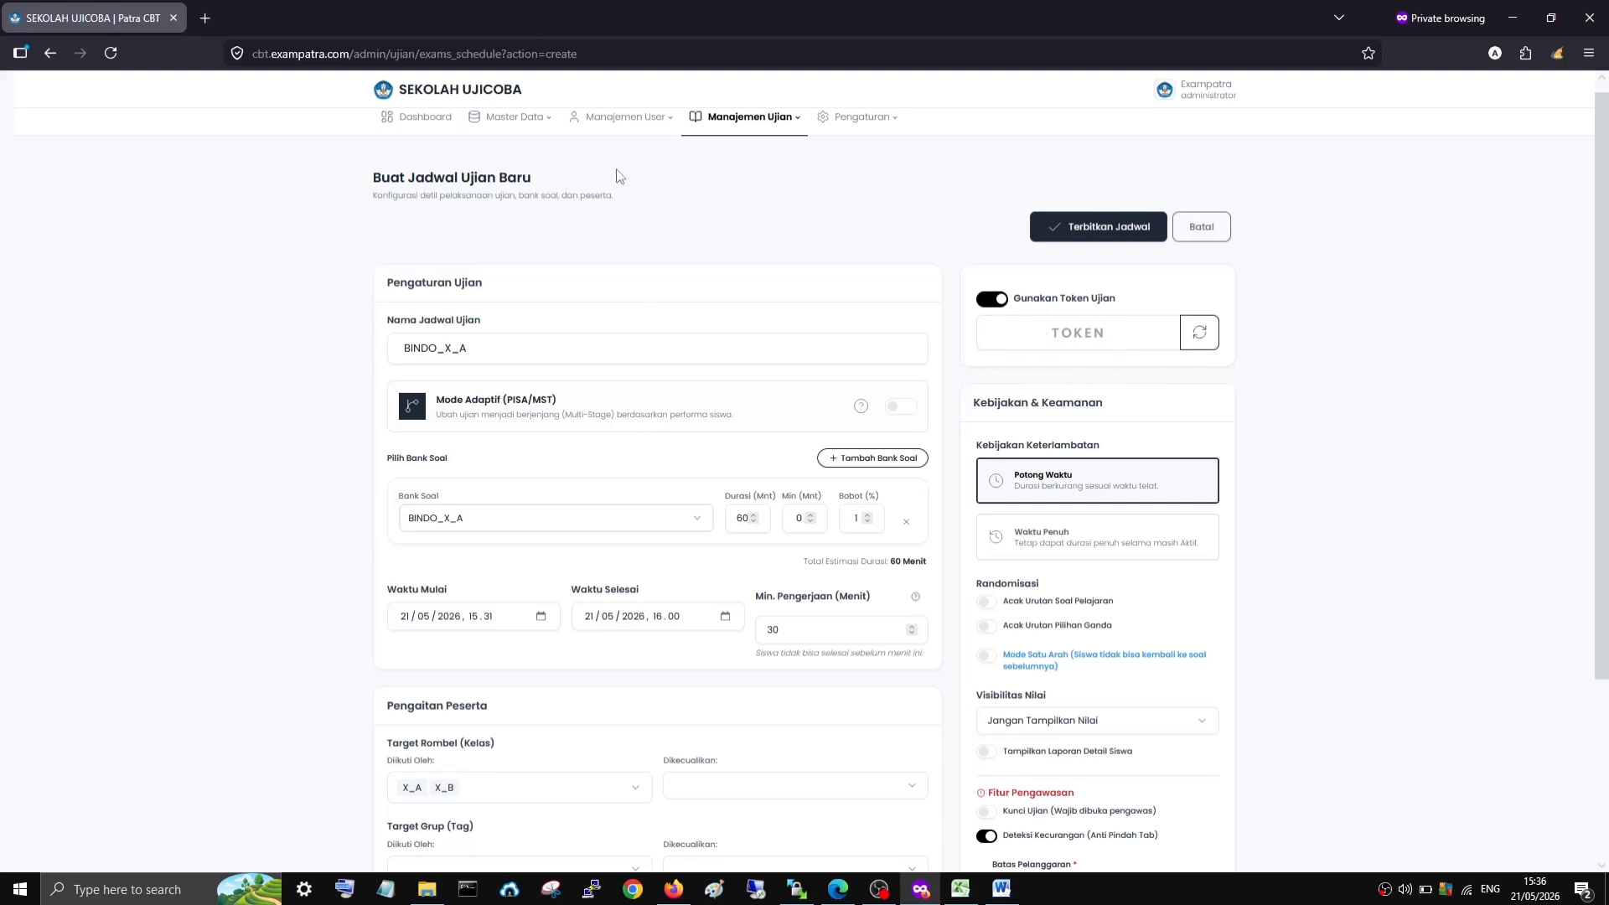
- Switch the lateness policy between Waktu Penuh and Potong Waktu, finishing with Waktu Penuh selected
scroll(1073, 352, "down", 2)
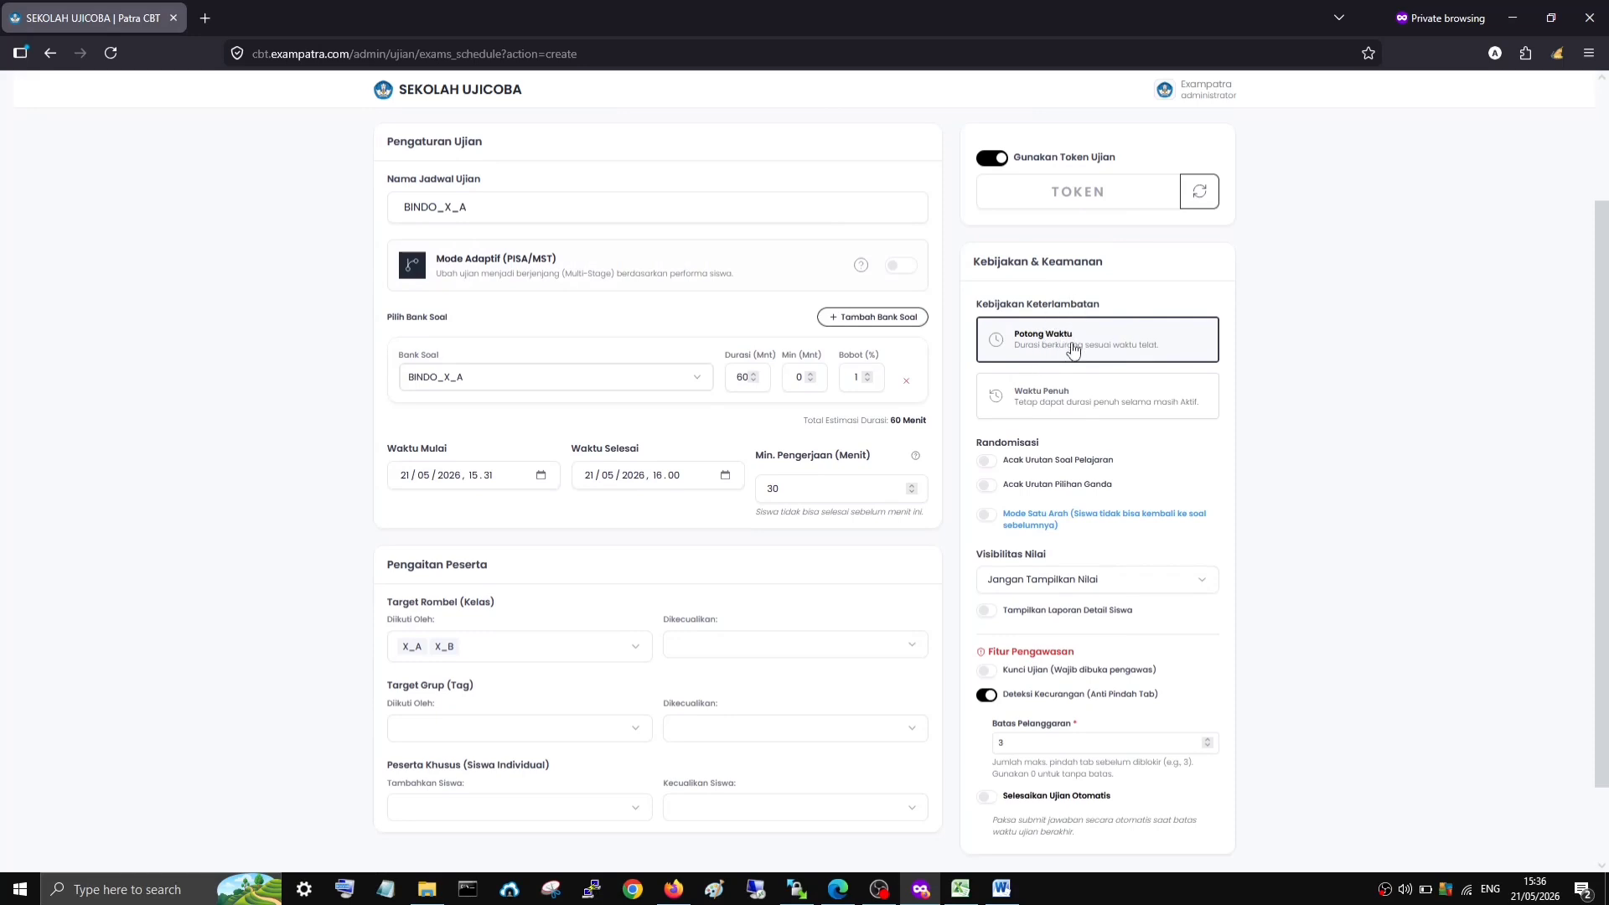
left_click(1034, 397)
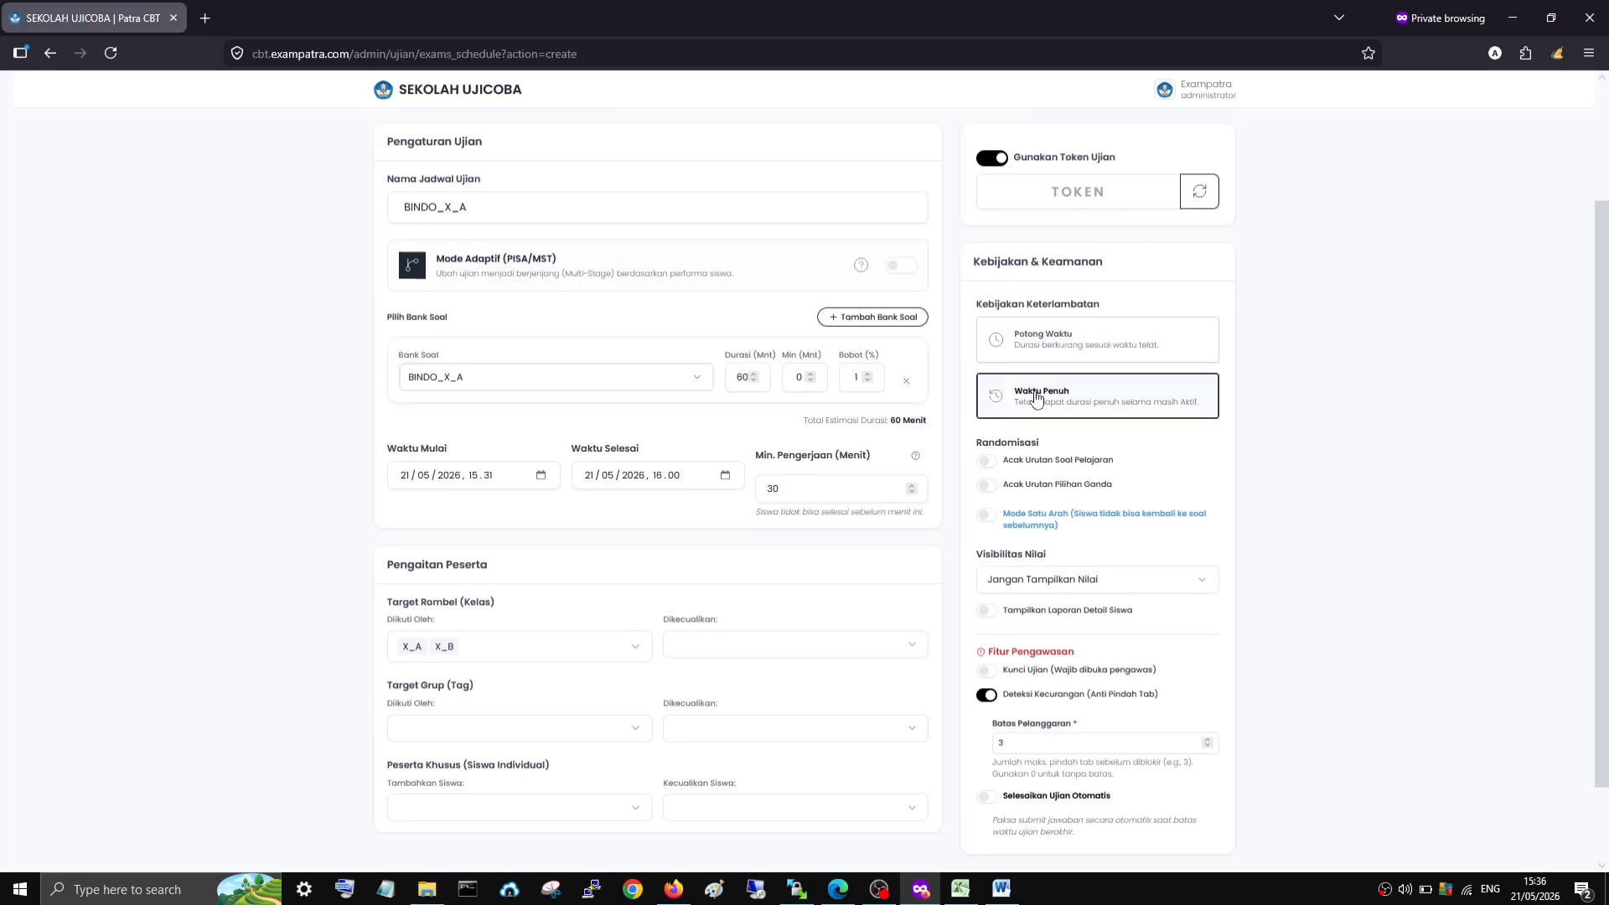
left_click(1053, 354)
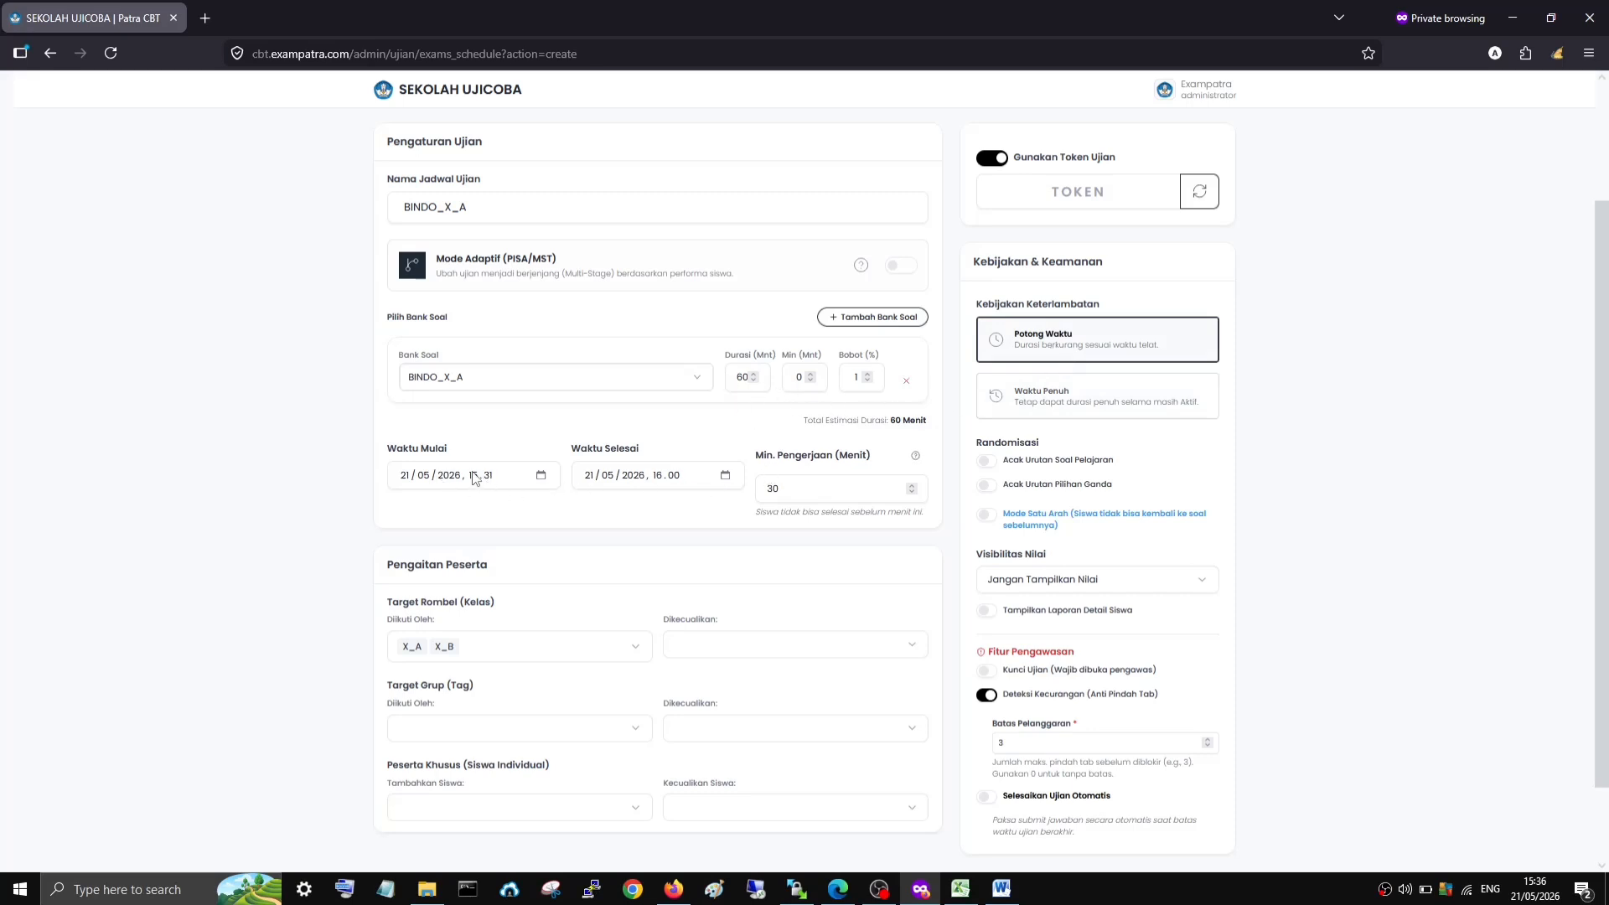
left_click(744, 378)
left_click(1009, 403)
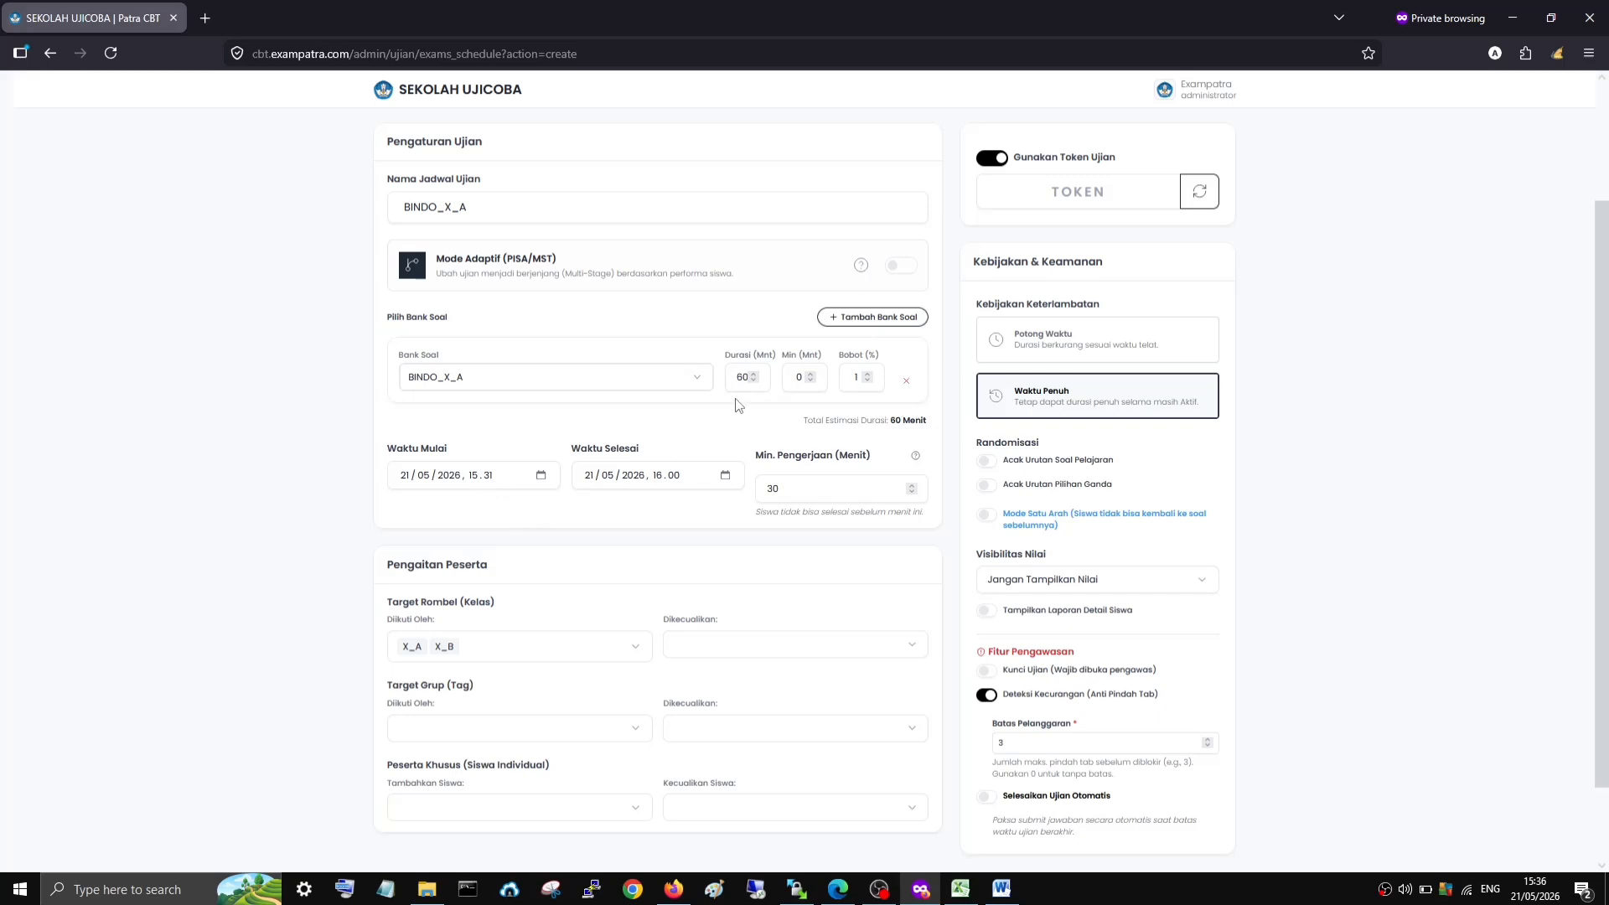
left_click(1054, 352)
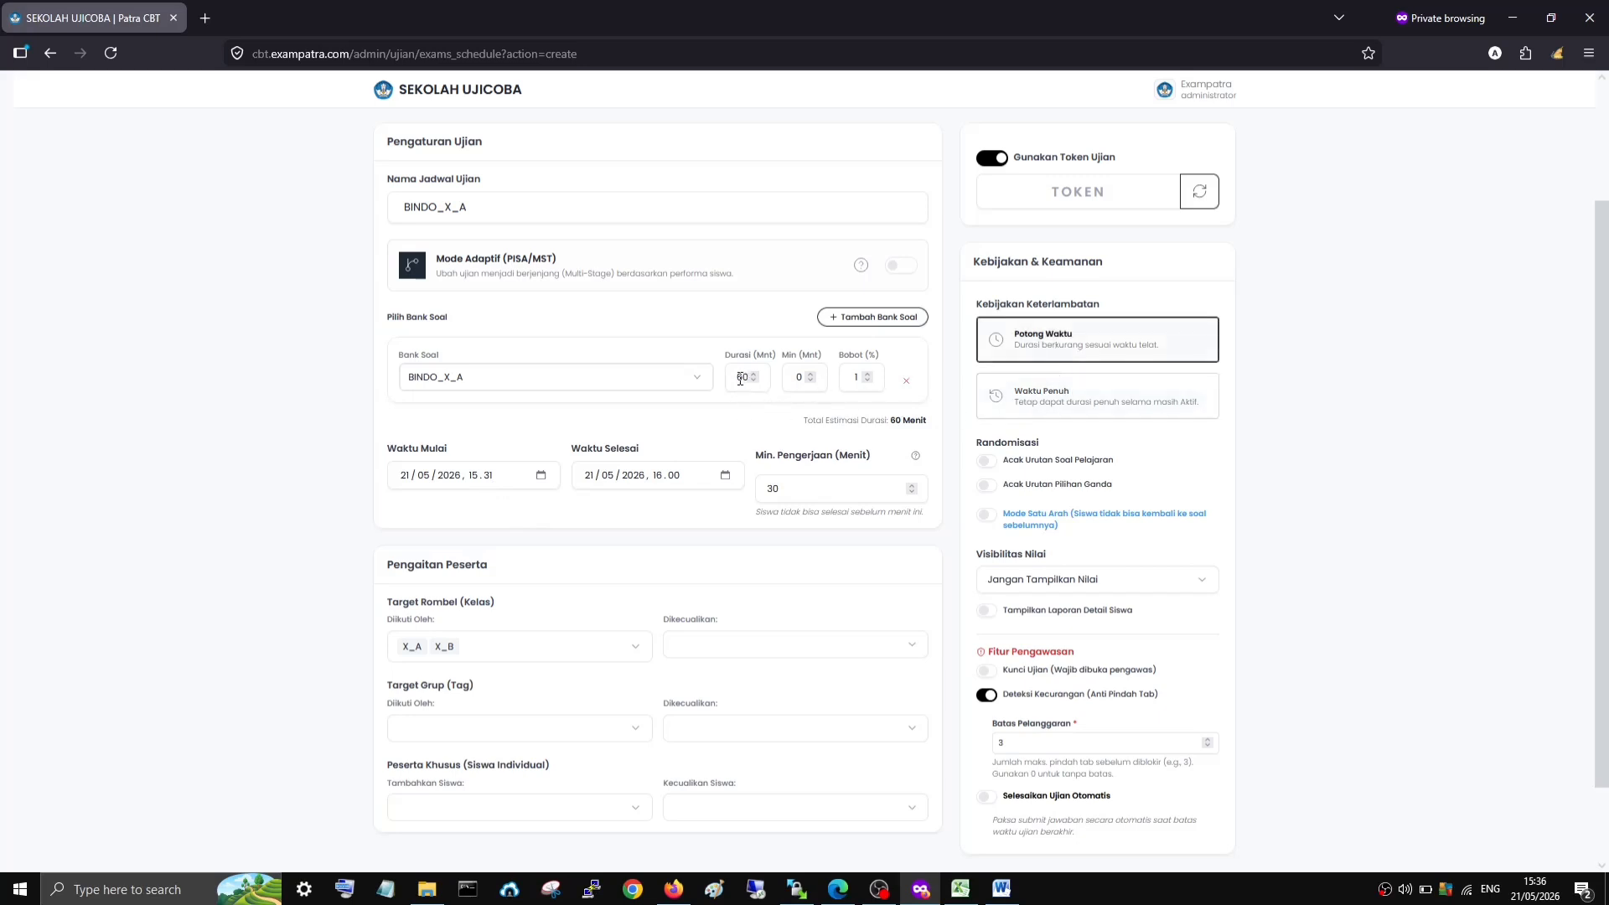
left_click(1089, 392)
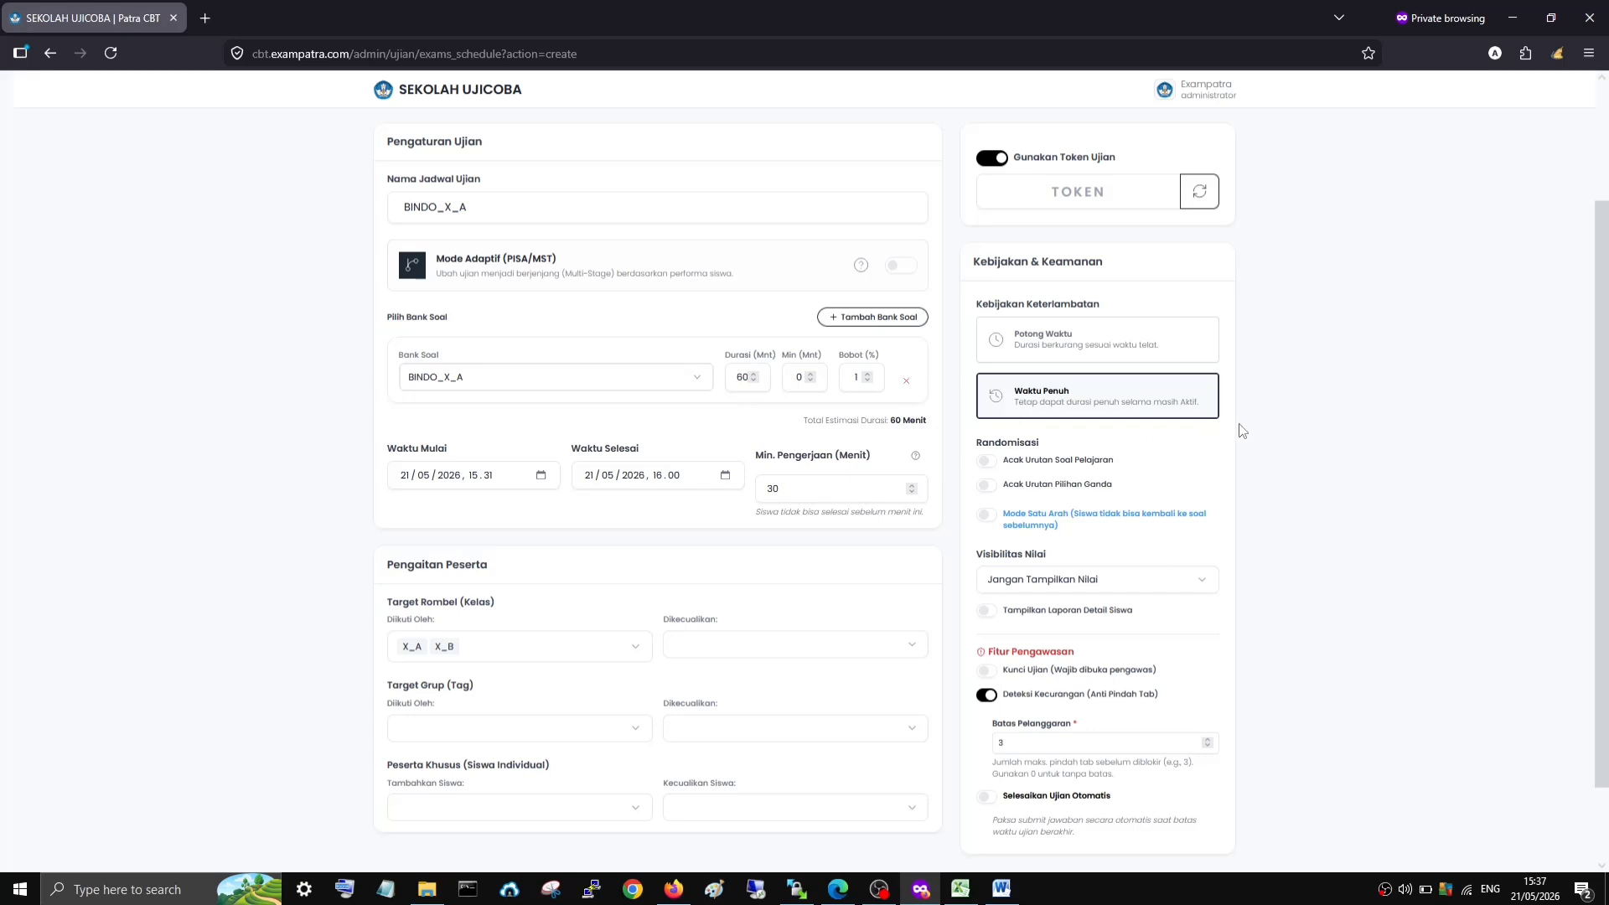
- Enable random ordering for both the exam questions and the multiple-choice answers
scroll(1173, 402, "down", 1)
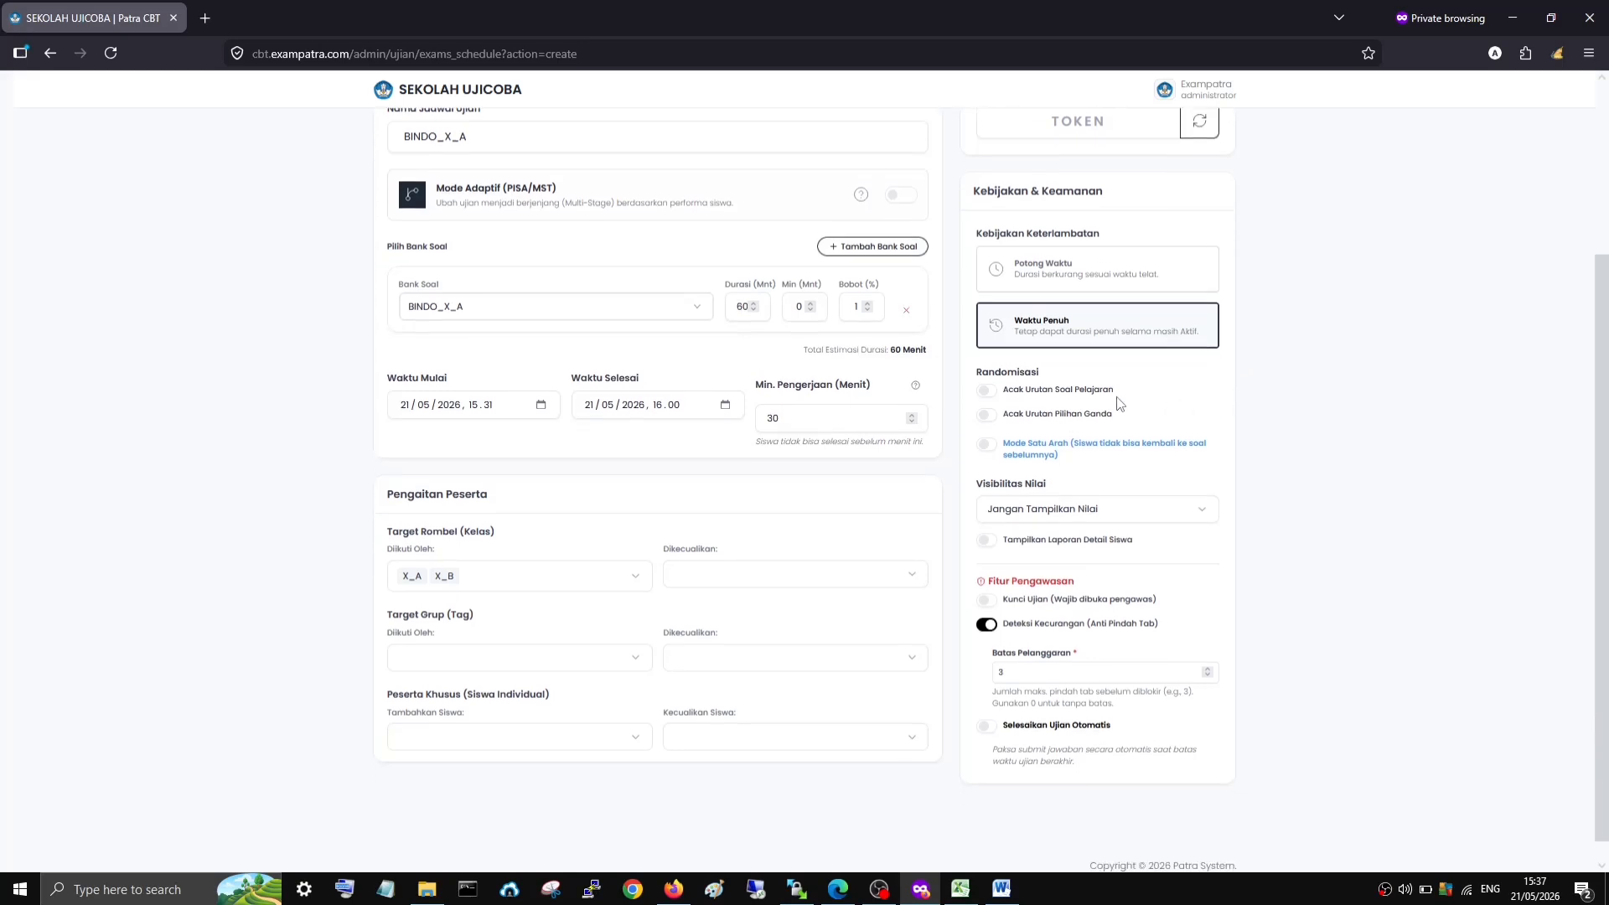
double_click(982, 378)
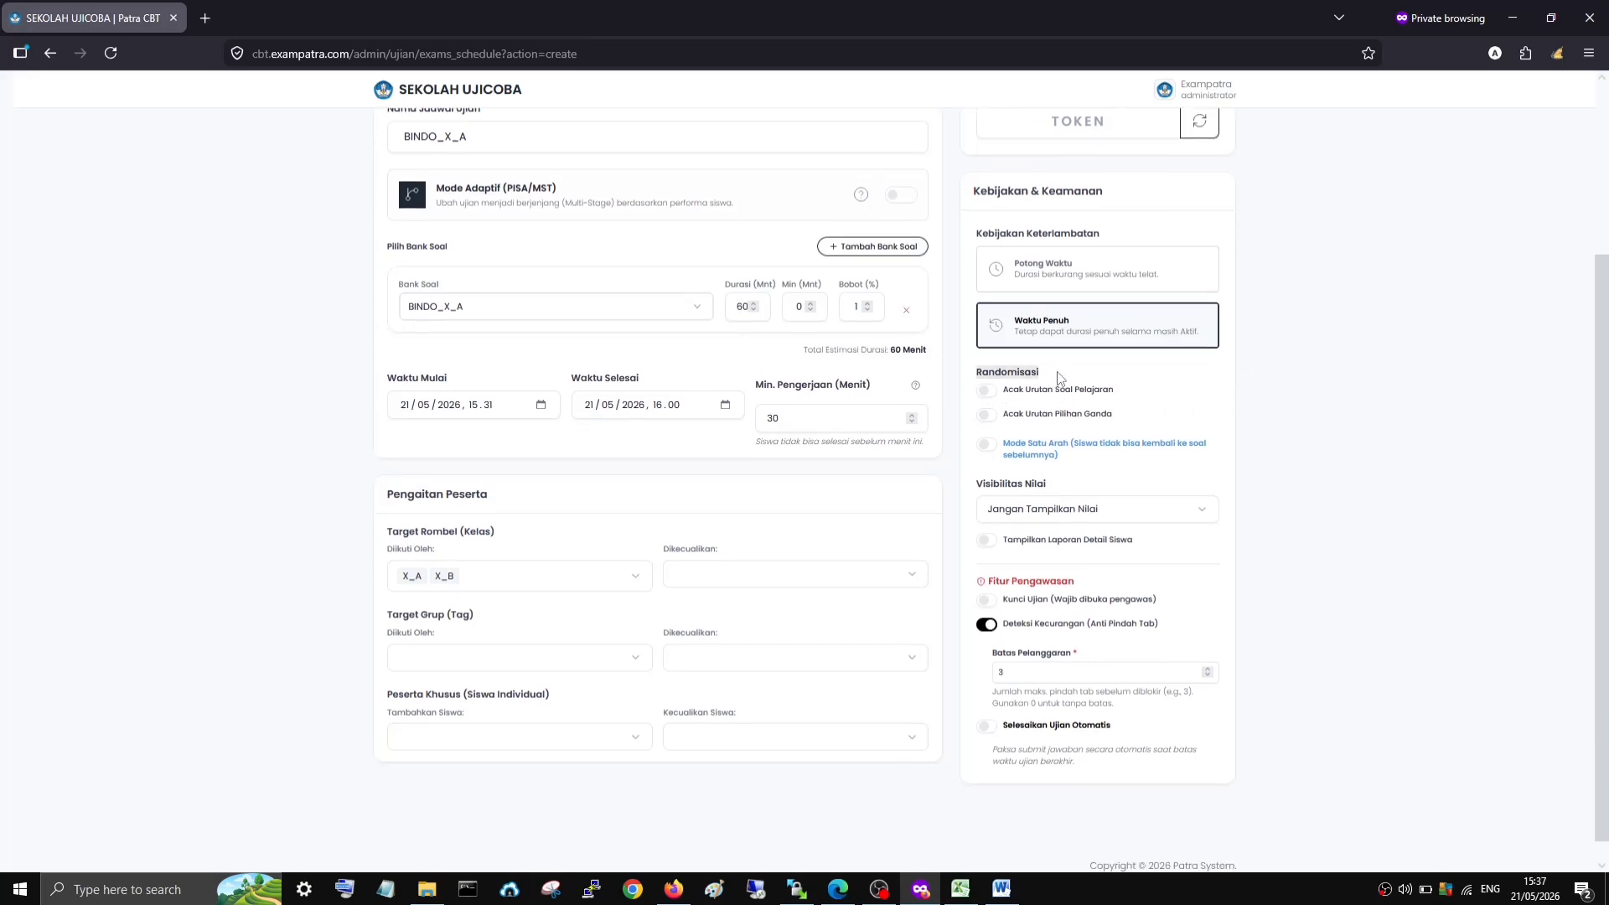
left_click(989, 391)
left_click(991, 417)
- Try Tampilkan Langsung Selesai and the student detail report, restoring Jangan Tampilkan Nilai and switching the report off again
scroll(1190, 472, "down", 1)
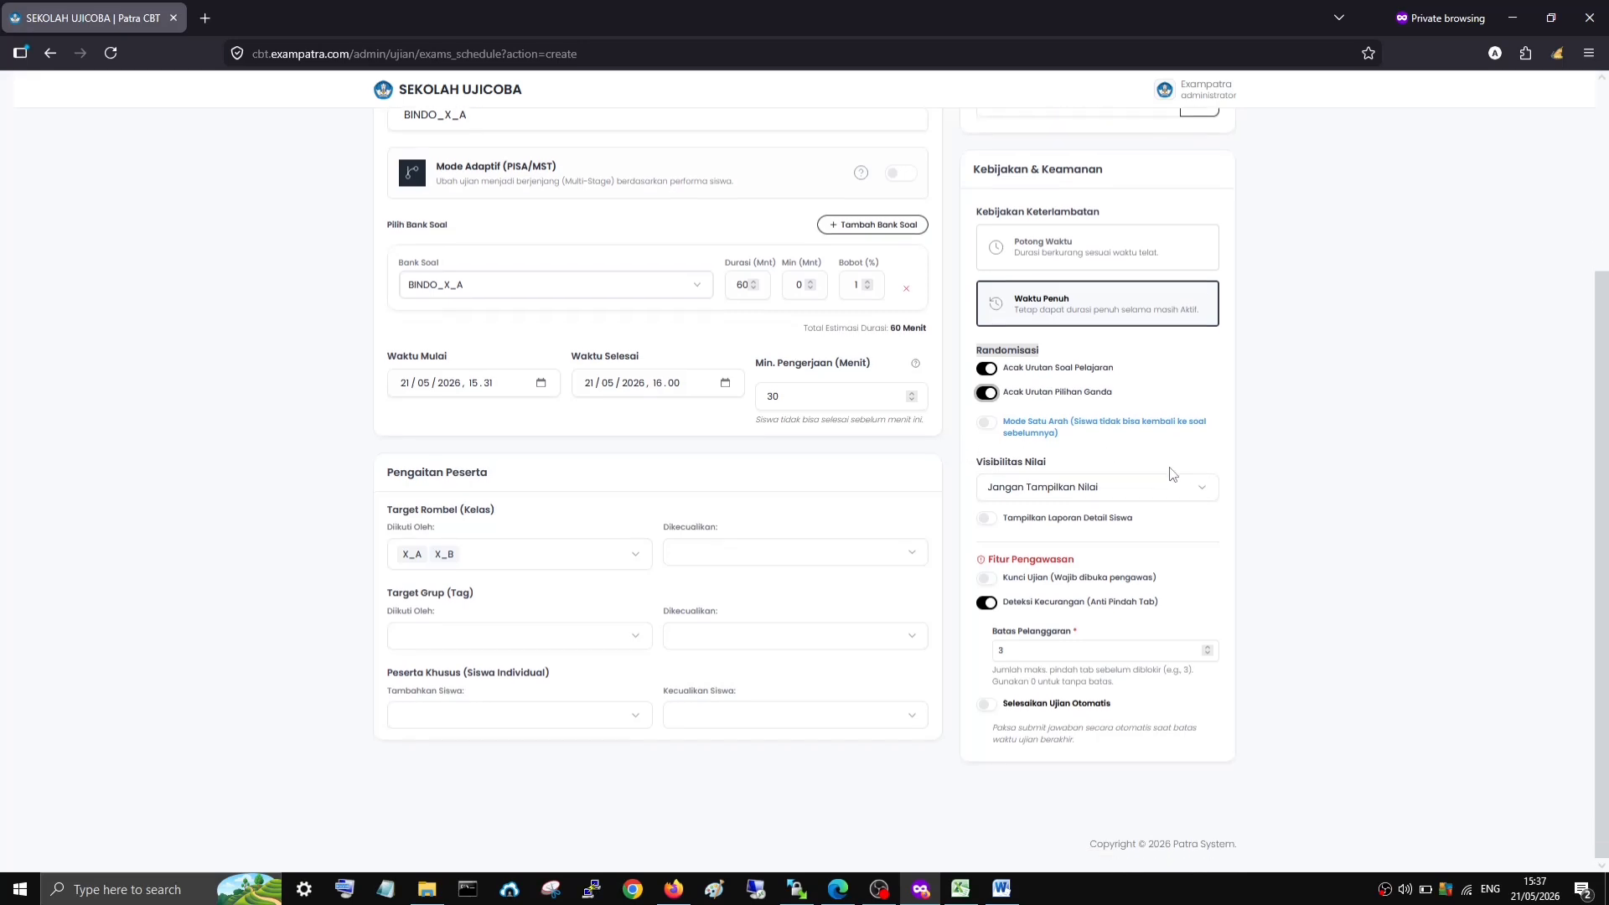
left_click(1020, 494)
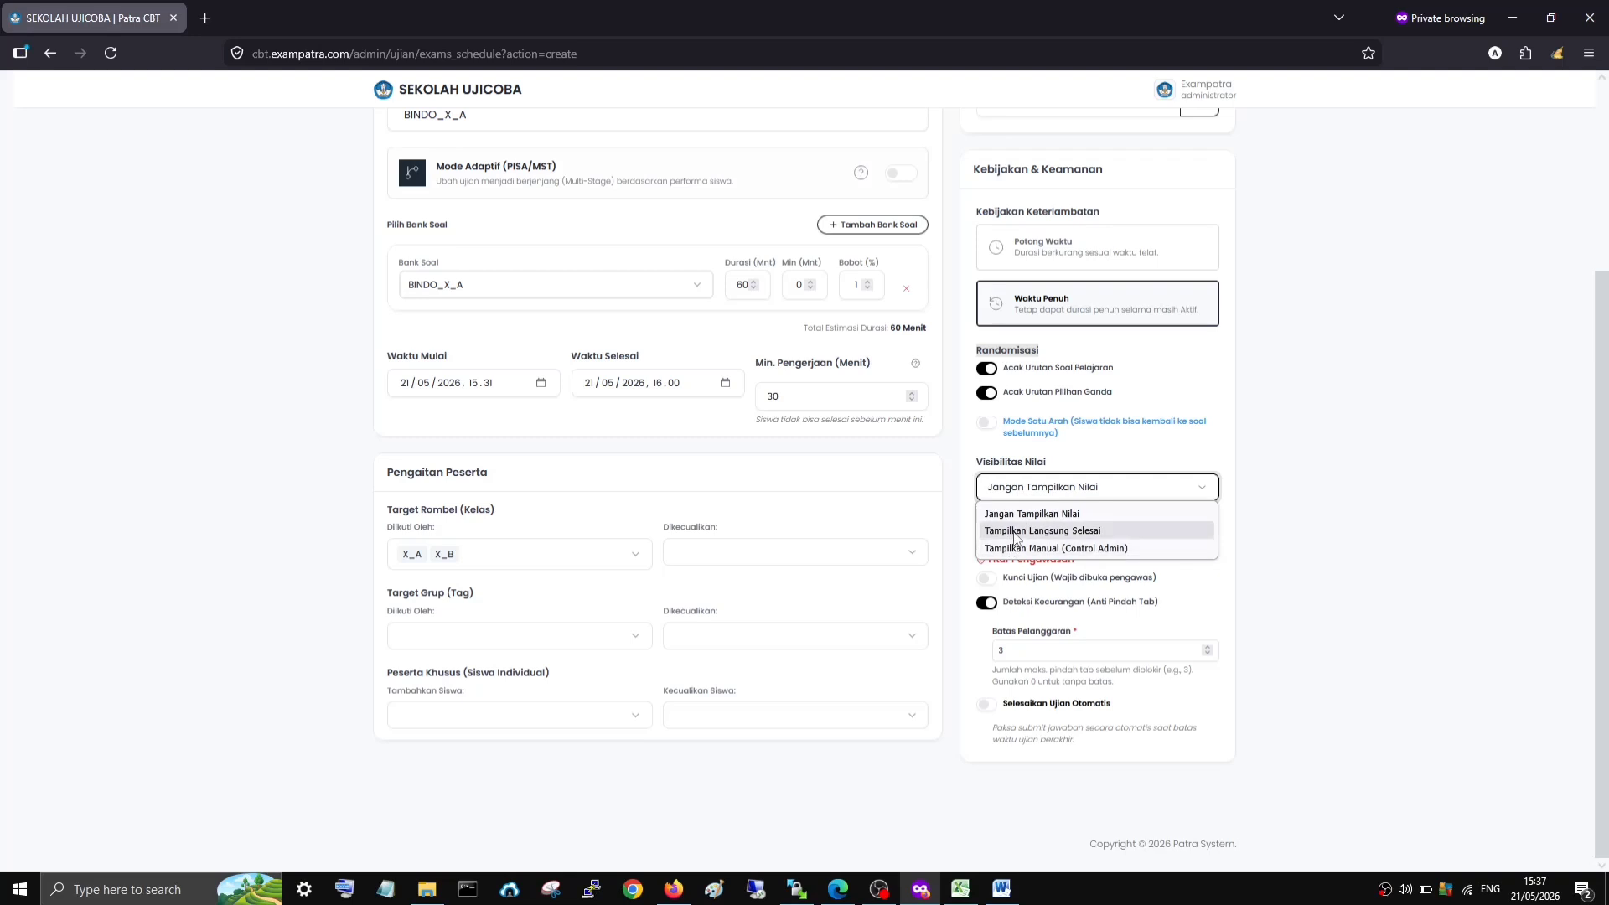
left_click(1016, 534)
left_click(1048, 494)
left_click(1020, 515)
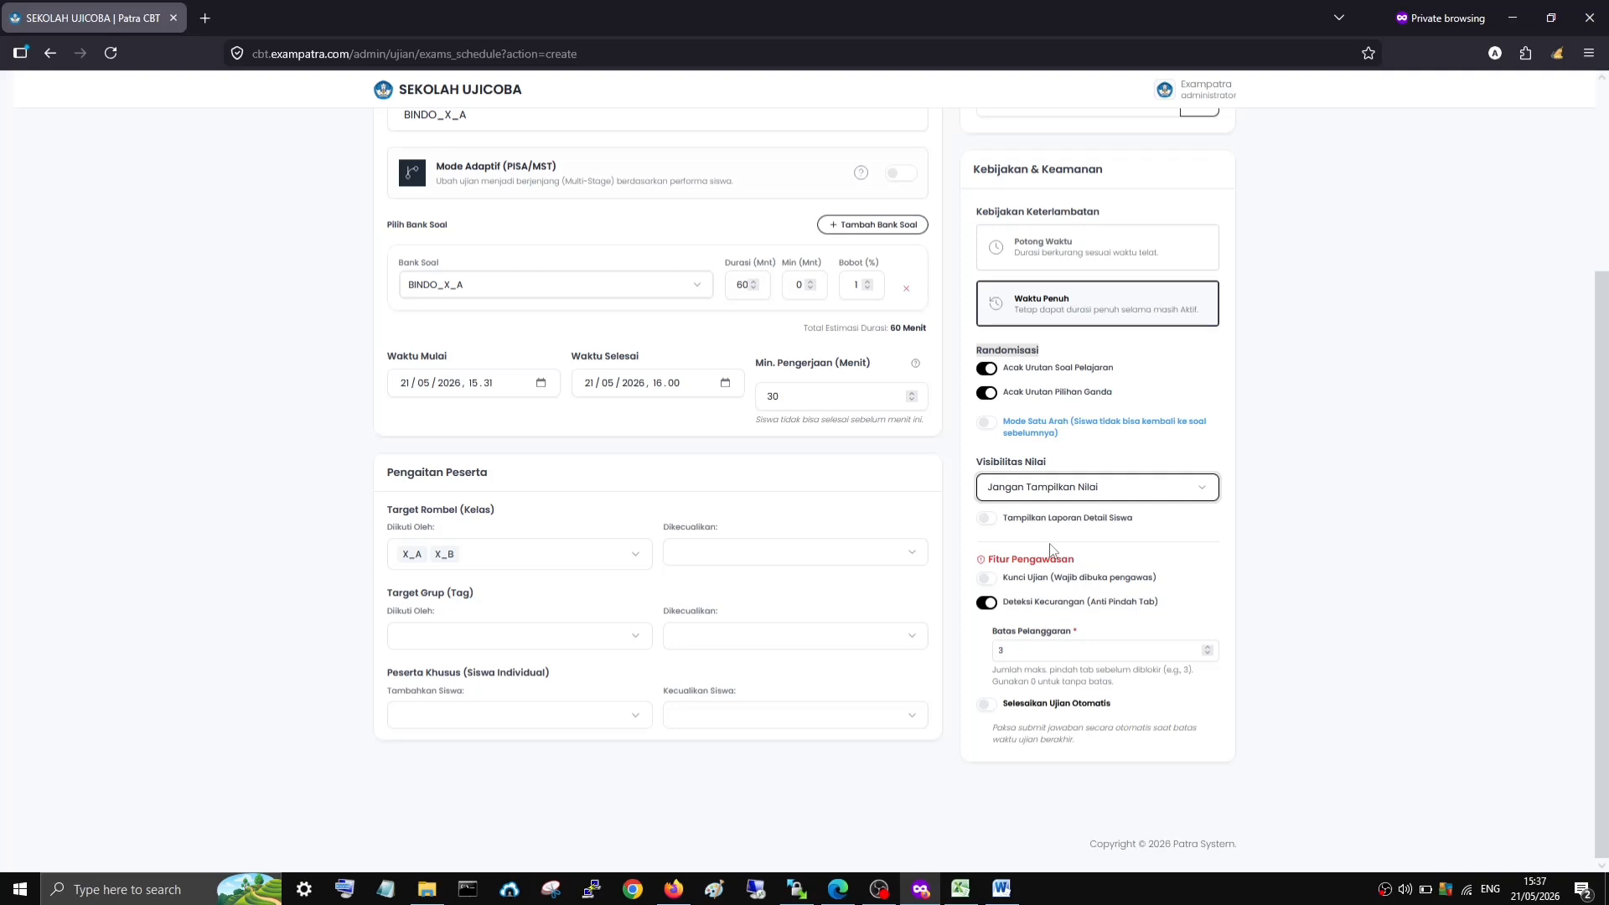
left_click(989, 520)
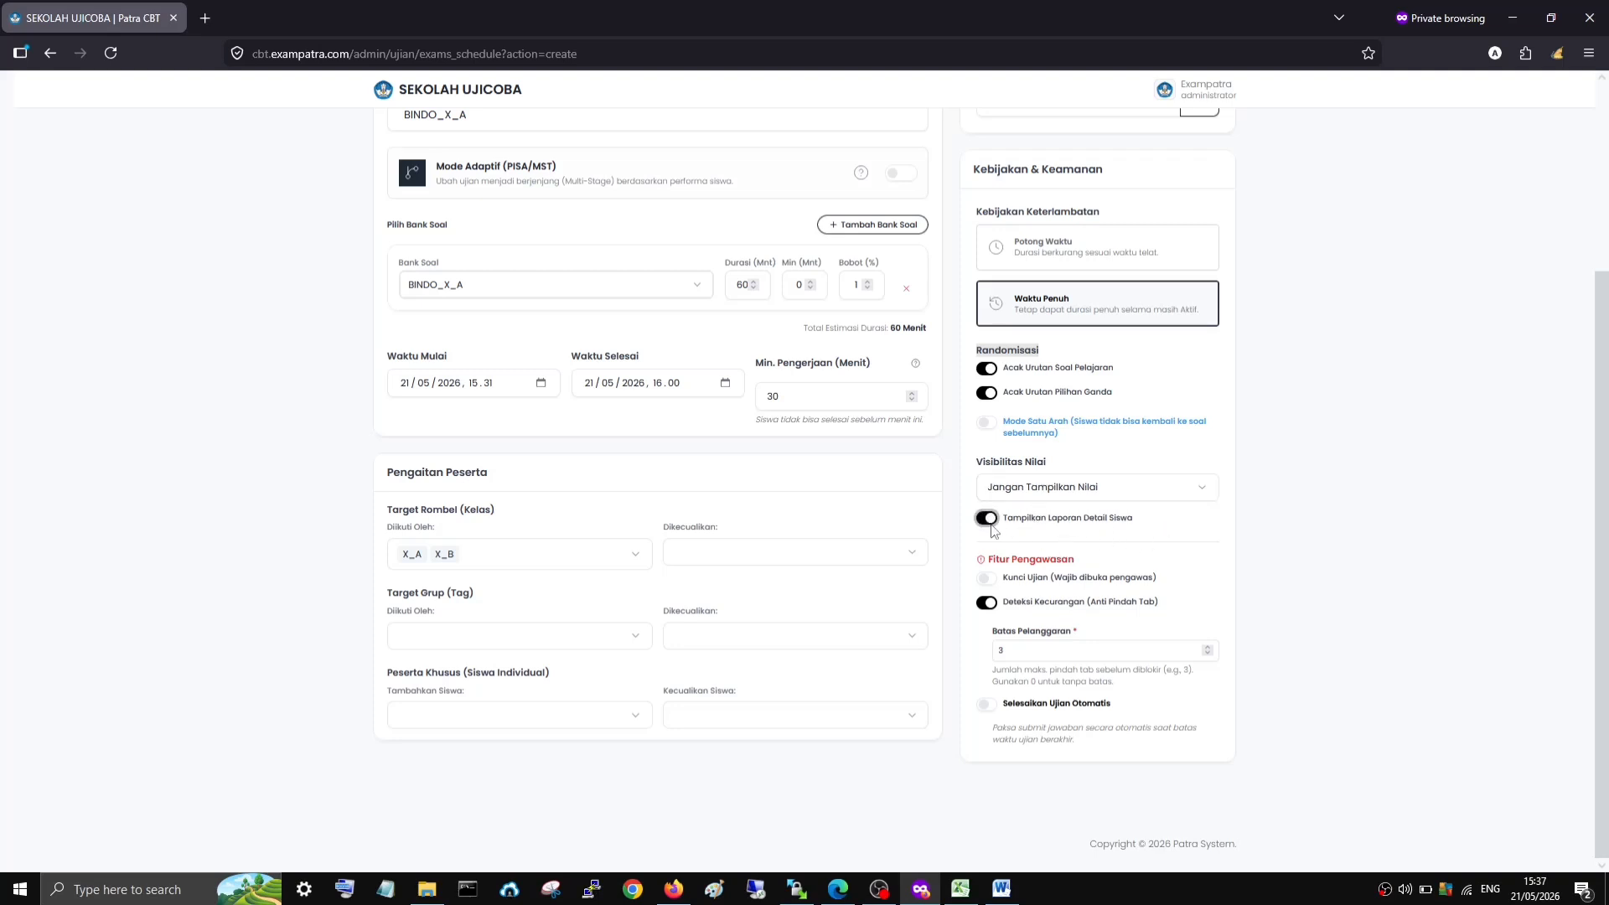
left_click(990, 520)
- Turn on Kunci Ujian so a supervisor must open the exam, and switch Deteksi Kecurangan off and back on
left_click(991, 583)
left_click(991, 585)
left_click(990, 583)
left_click(988, 602)
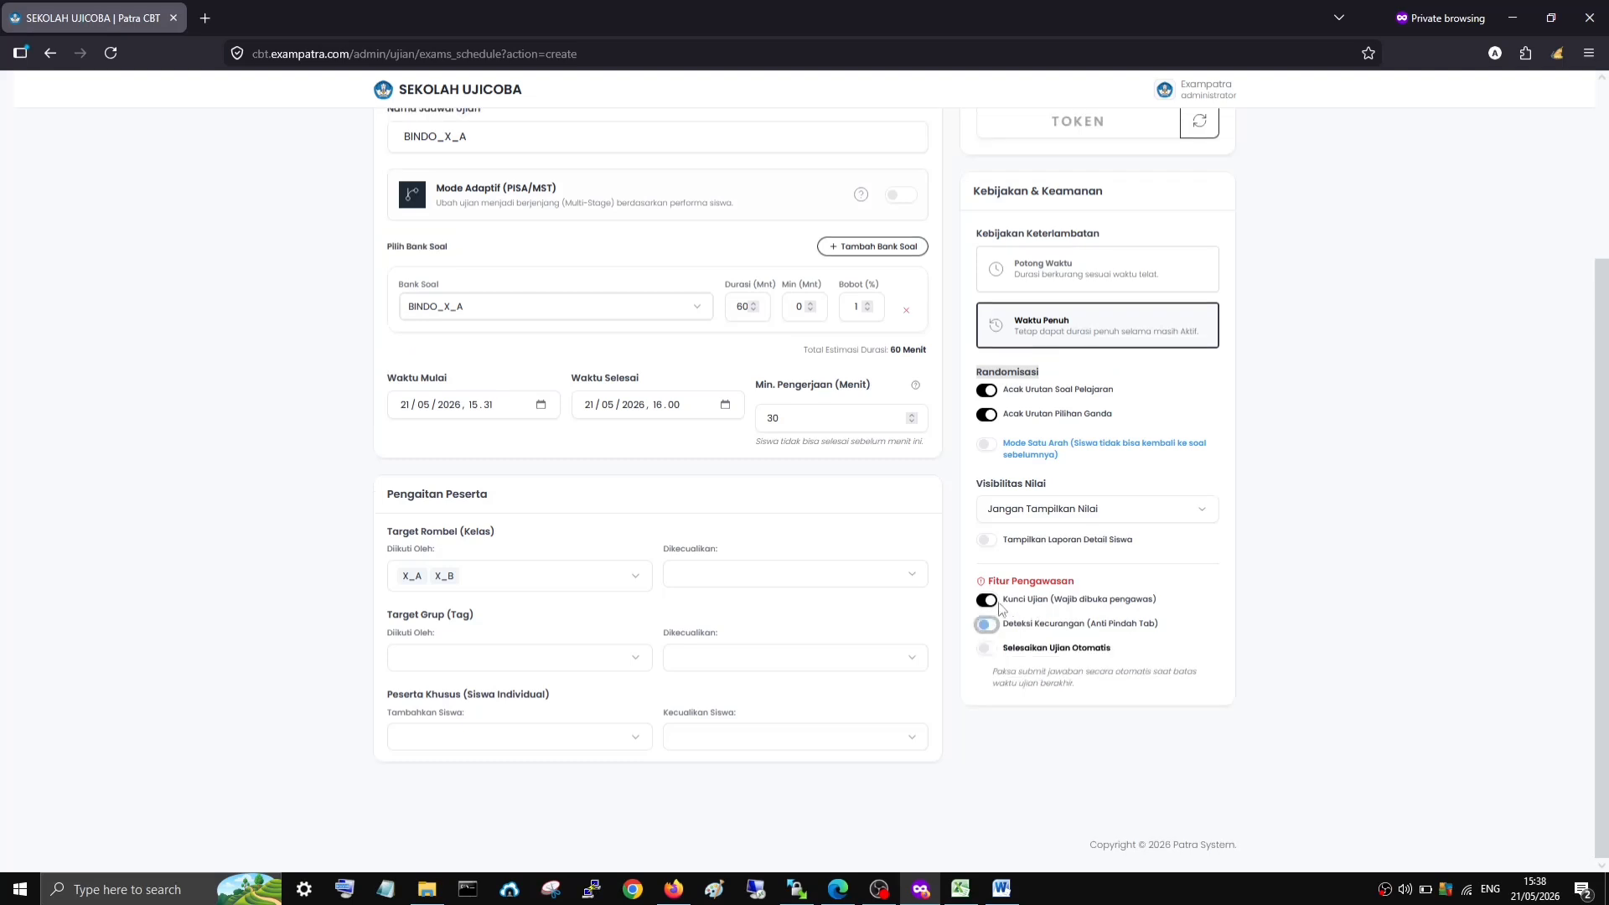
left_click(987, 624)
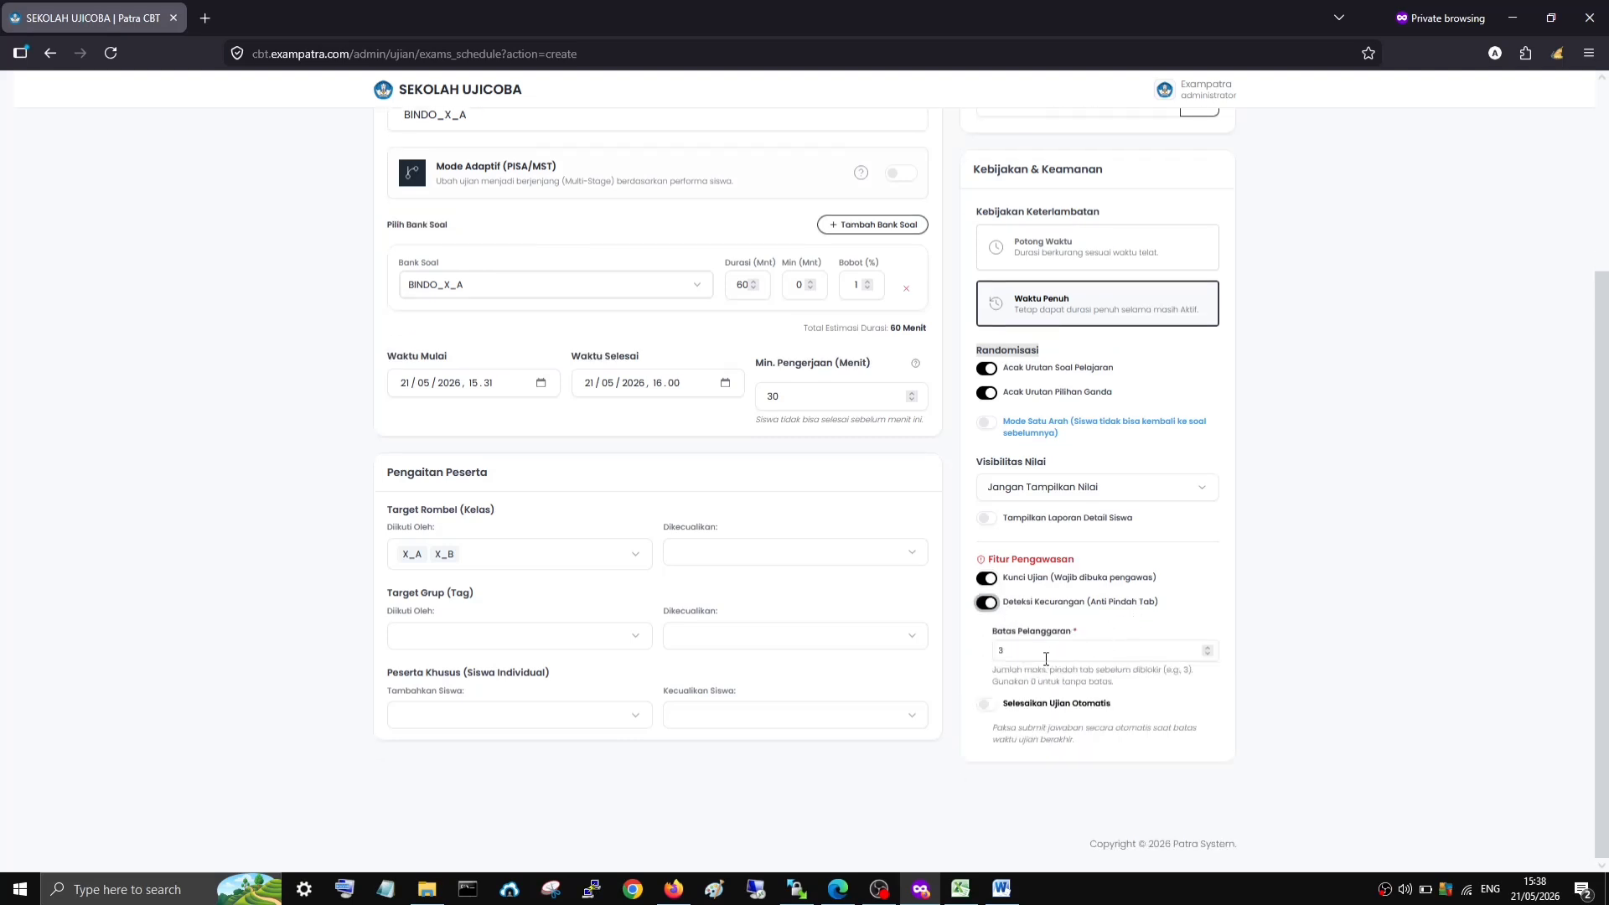
- Set the violation limit (Batas Pelanggaran) to 5 and enable Selesaikan Ujian Otomatis
left_click(1028, 653)
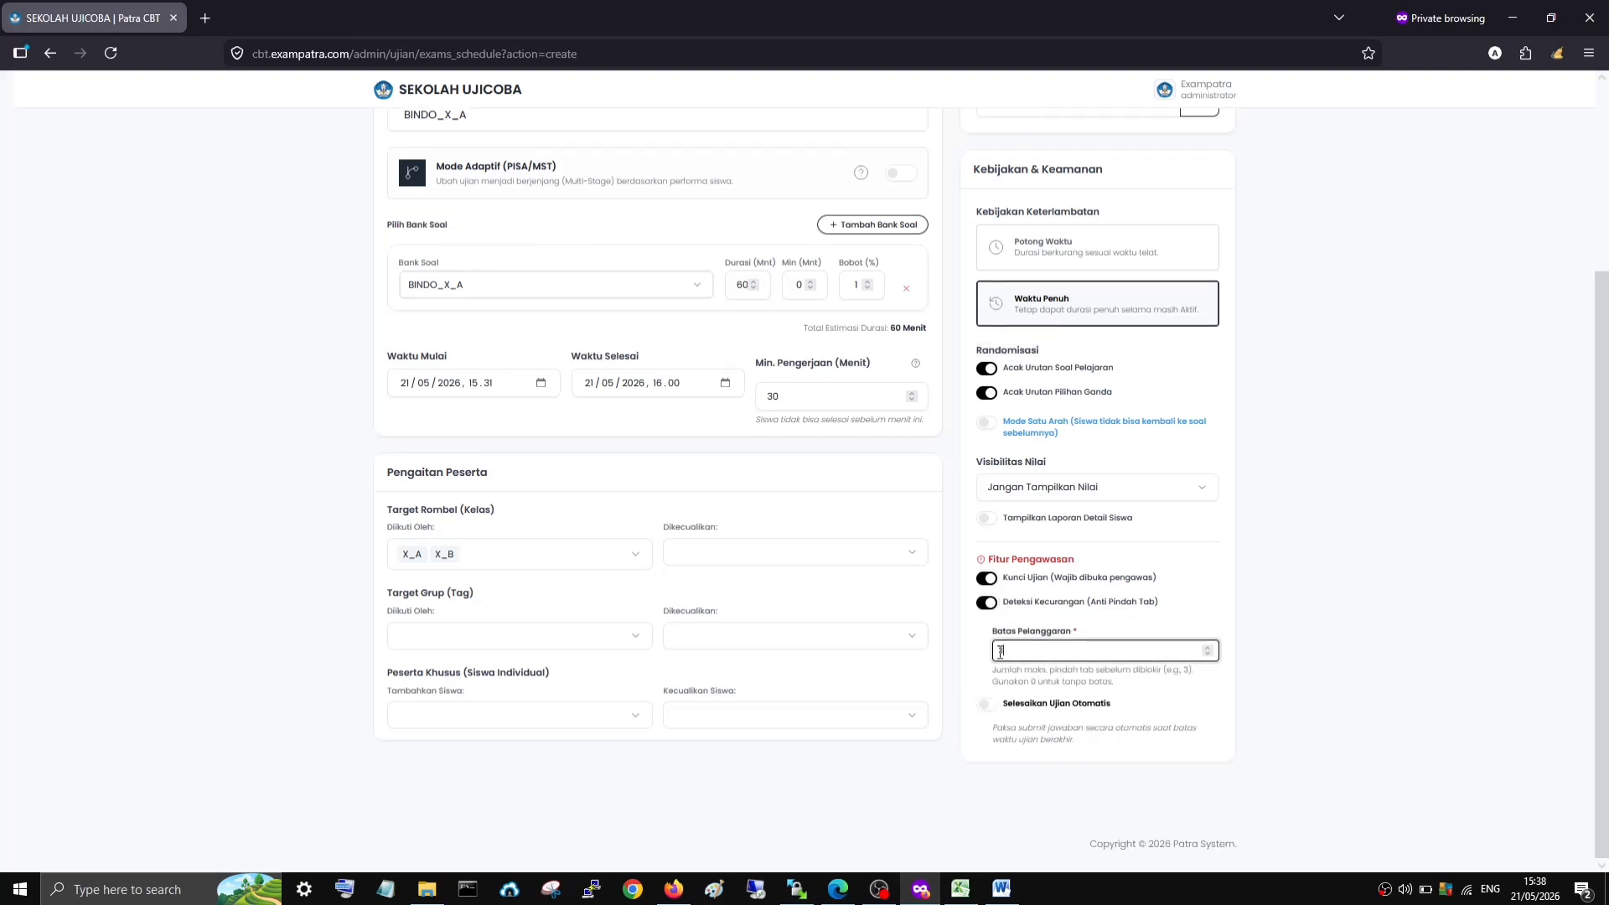
type("3")
left_click(990, 709)
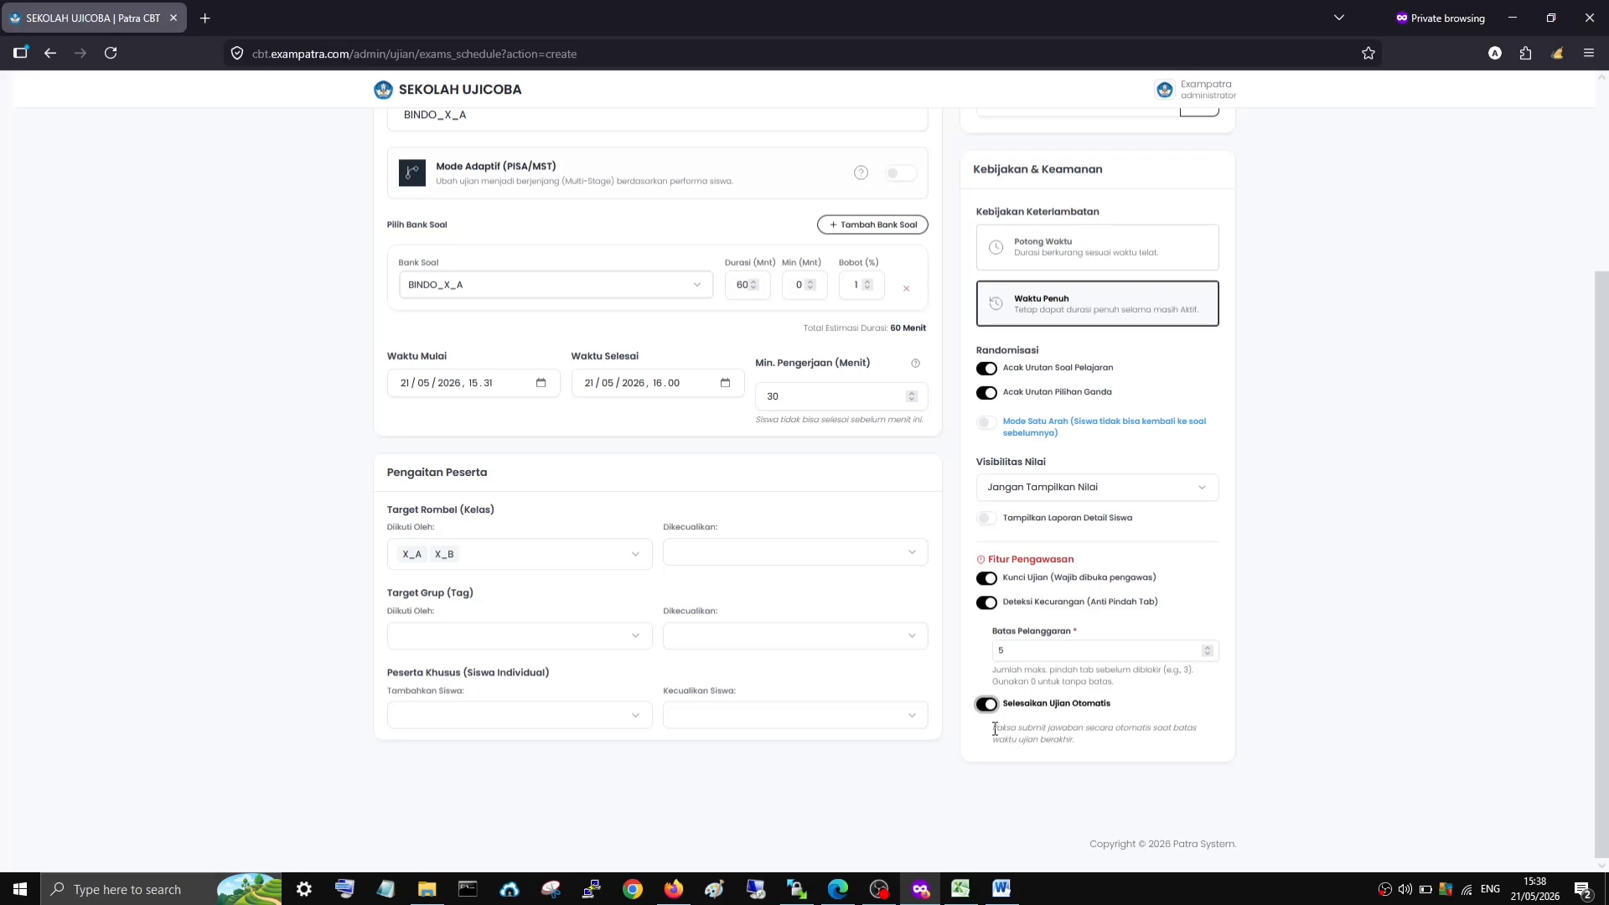
left_click_drag(994, 728, 1082, 749)
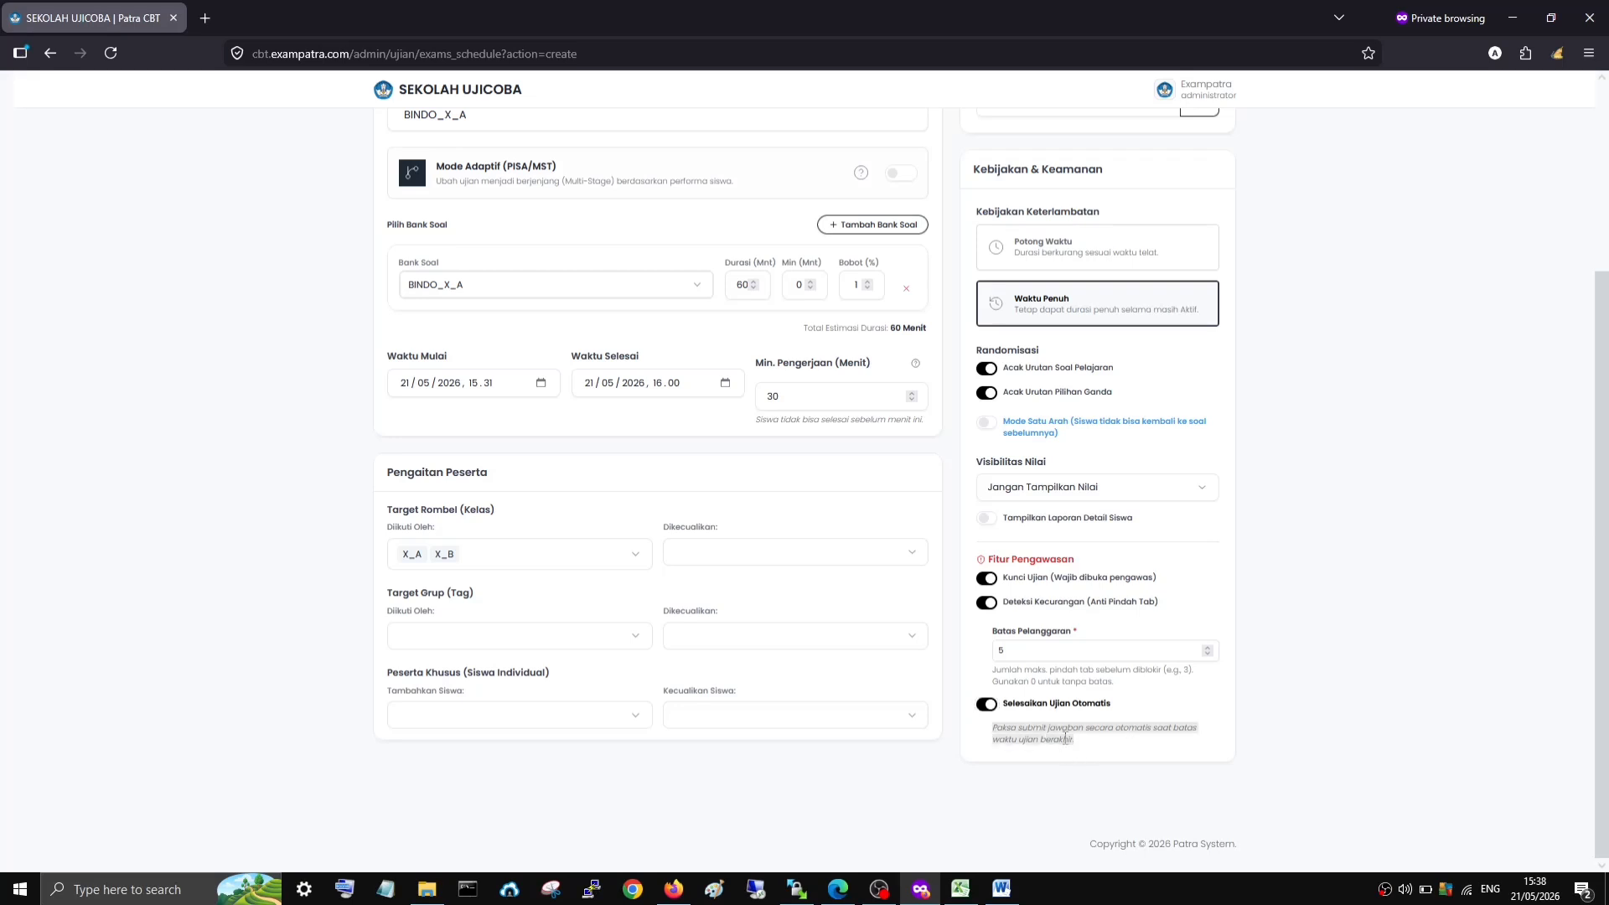
left_click(1117, 746)
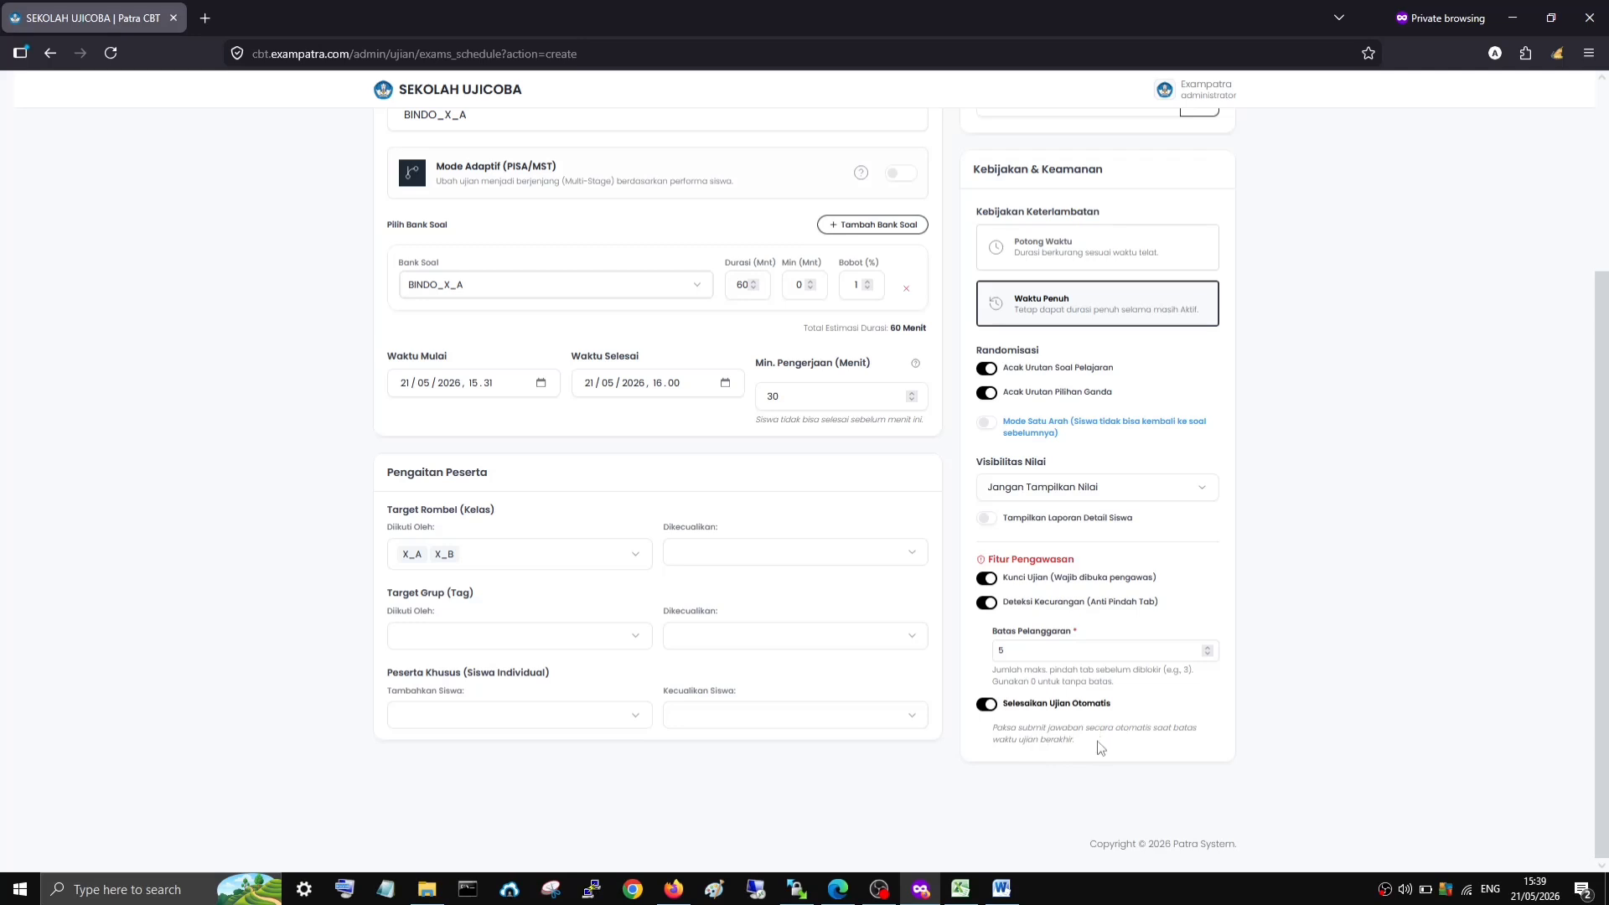
- Review the completed exam configuration and publish the BINDO_X_A schedule
scroll(1012, 803, "up", 1)
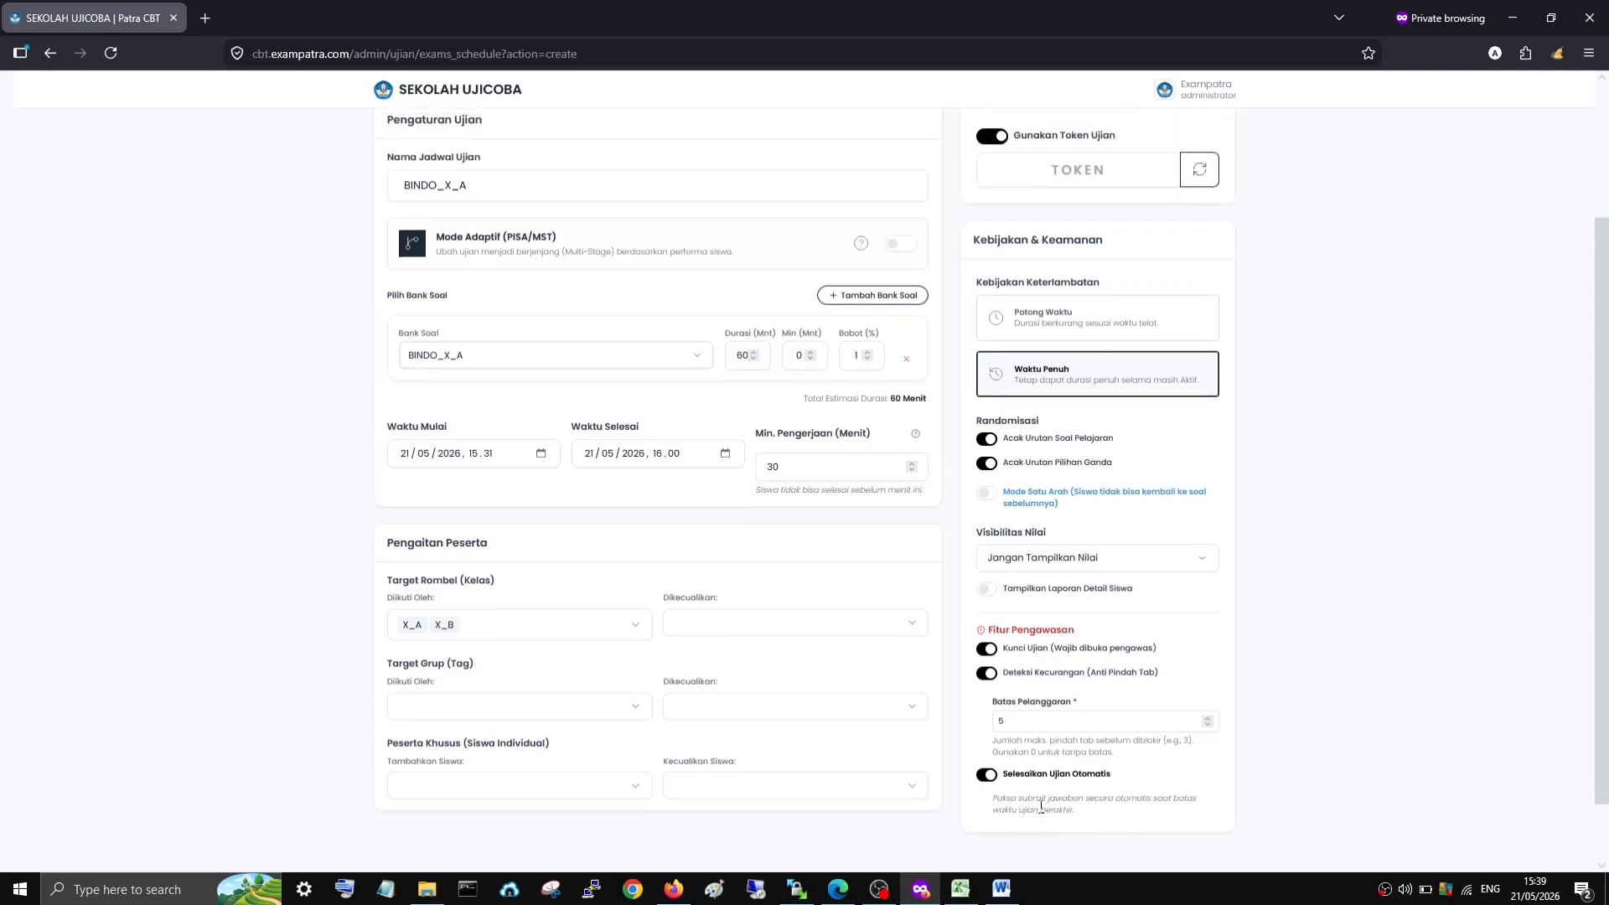
scroll(997, 805, "up", 2)
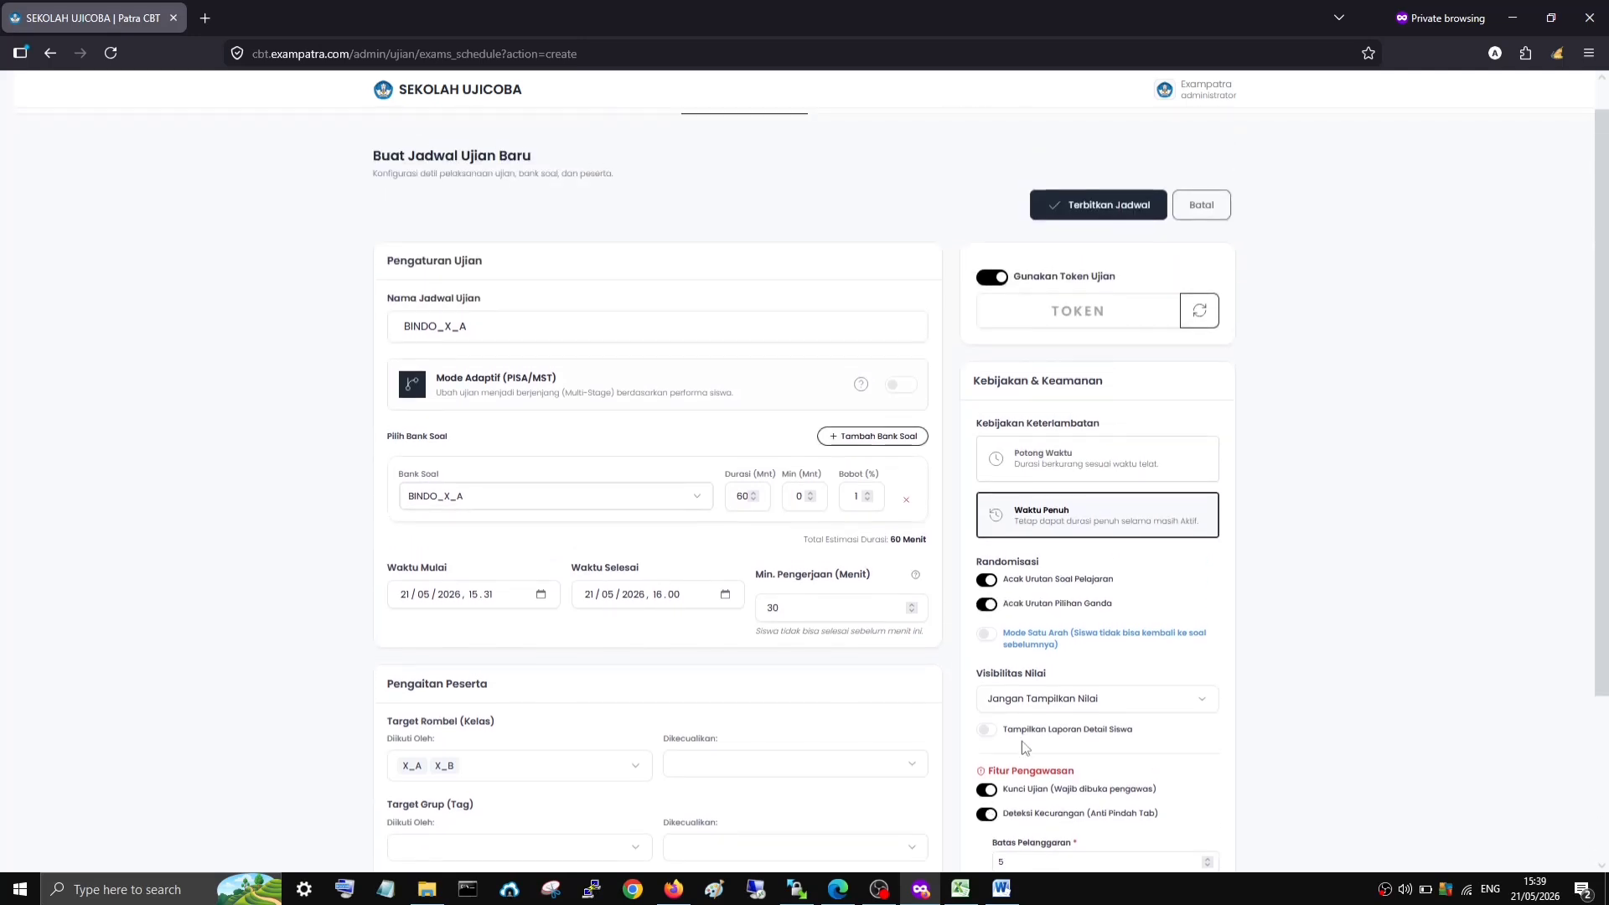
scroll(1024, 742, "down", 3)
scroll(1029, 744, "up", 3)
scroll(1033, 747, "up", 1)
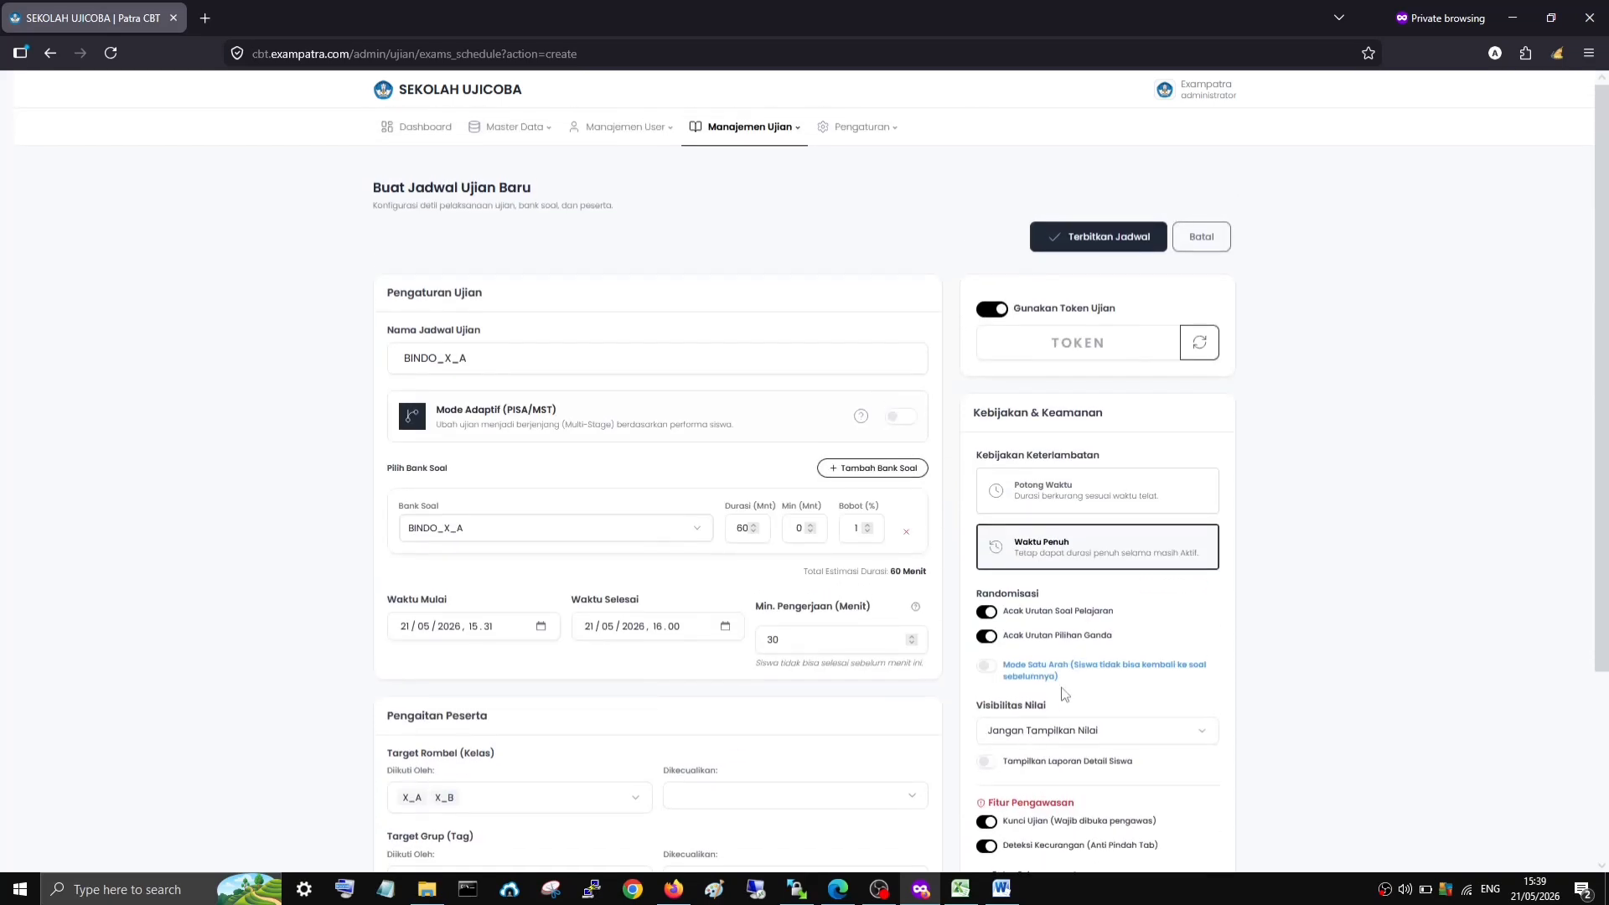
left_click(1118, 251)
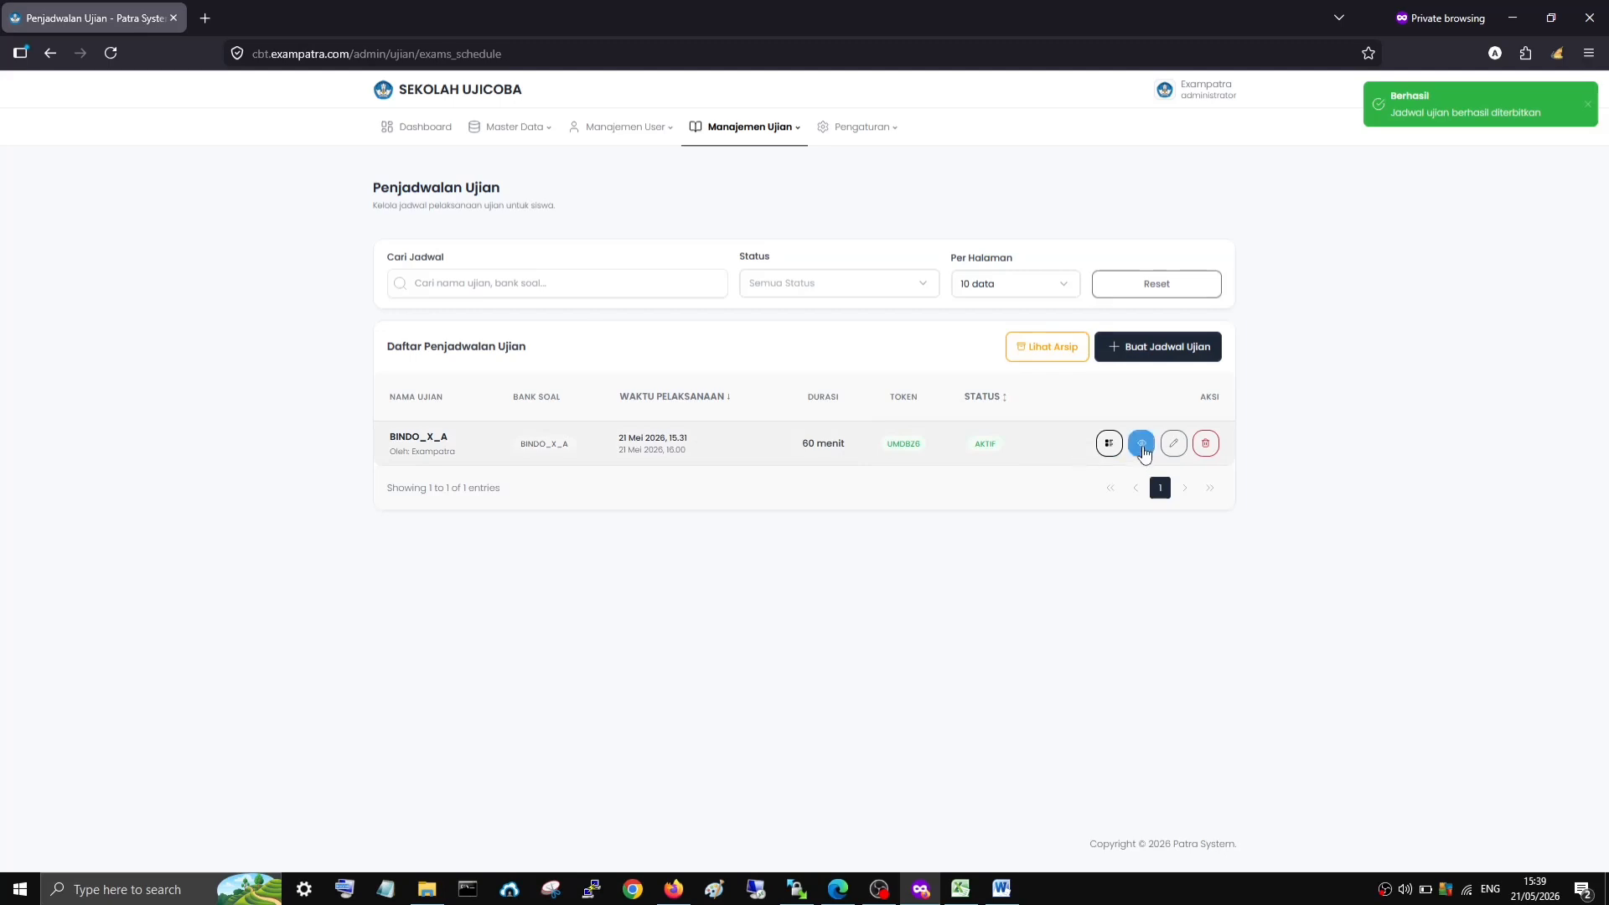
- Hide the BINDO_X_A exam schedule and make it visible again
left_click(1144, 447)
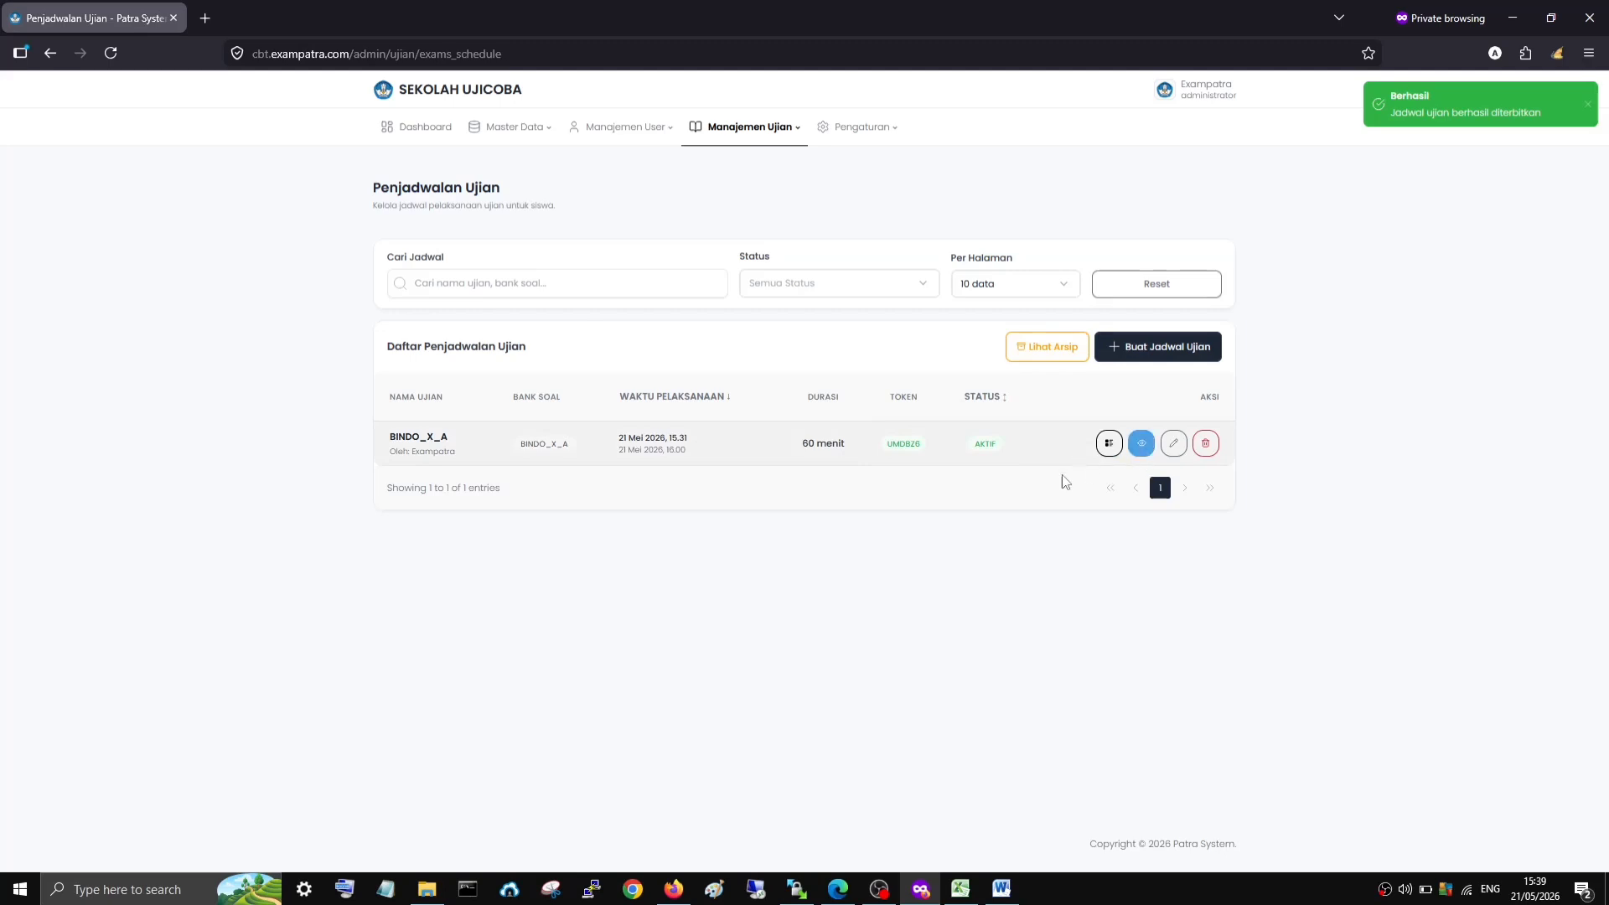
left_click(1136, 453)
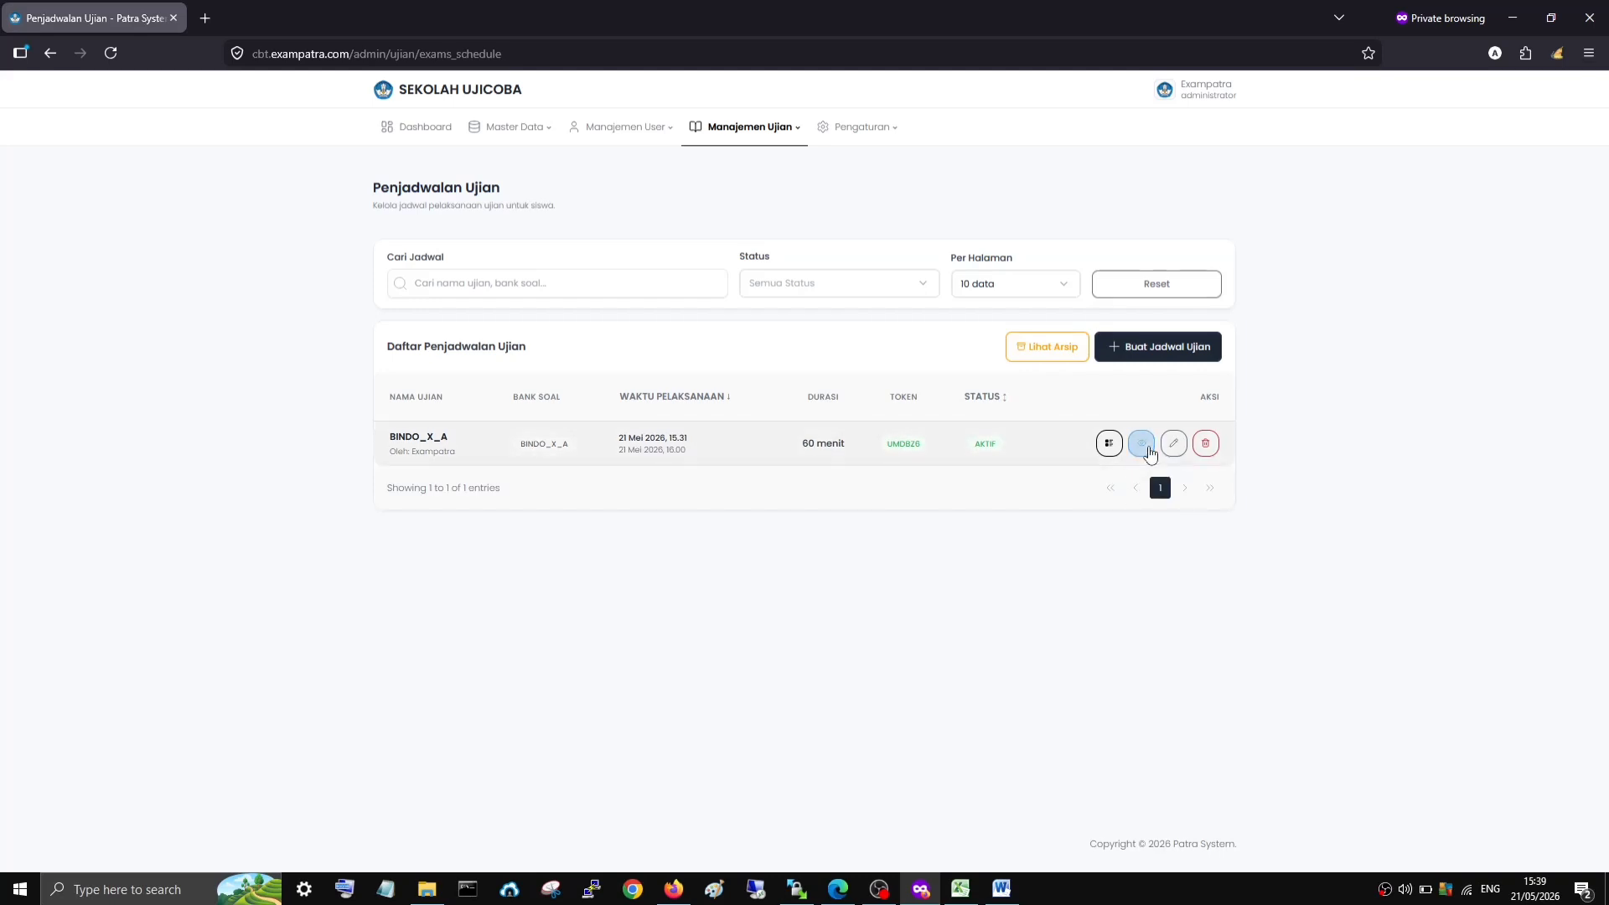
left_click(1141, 452)
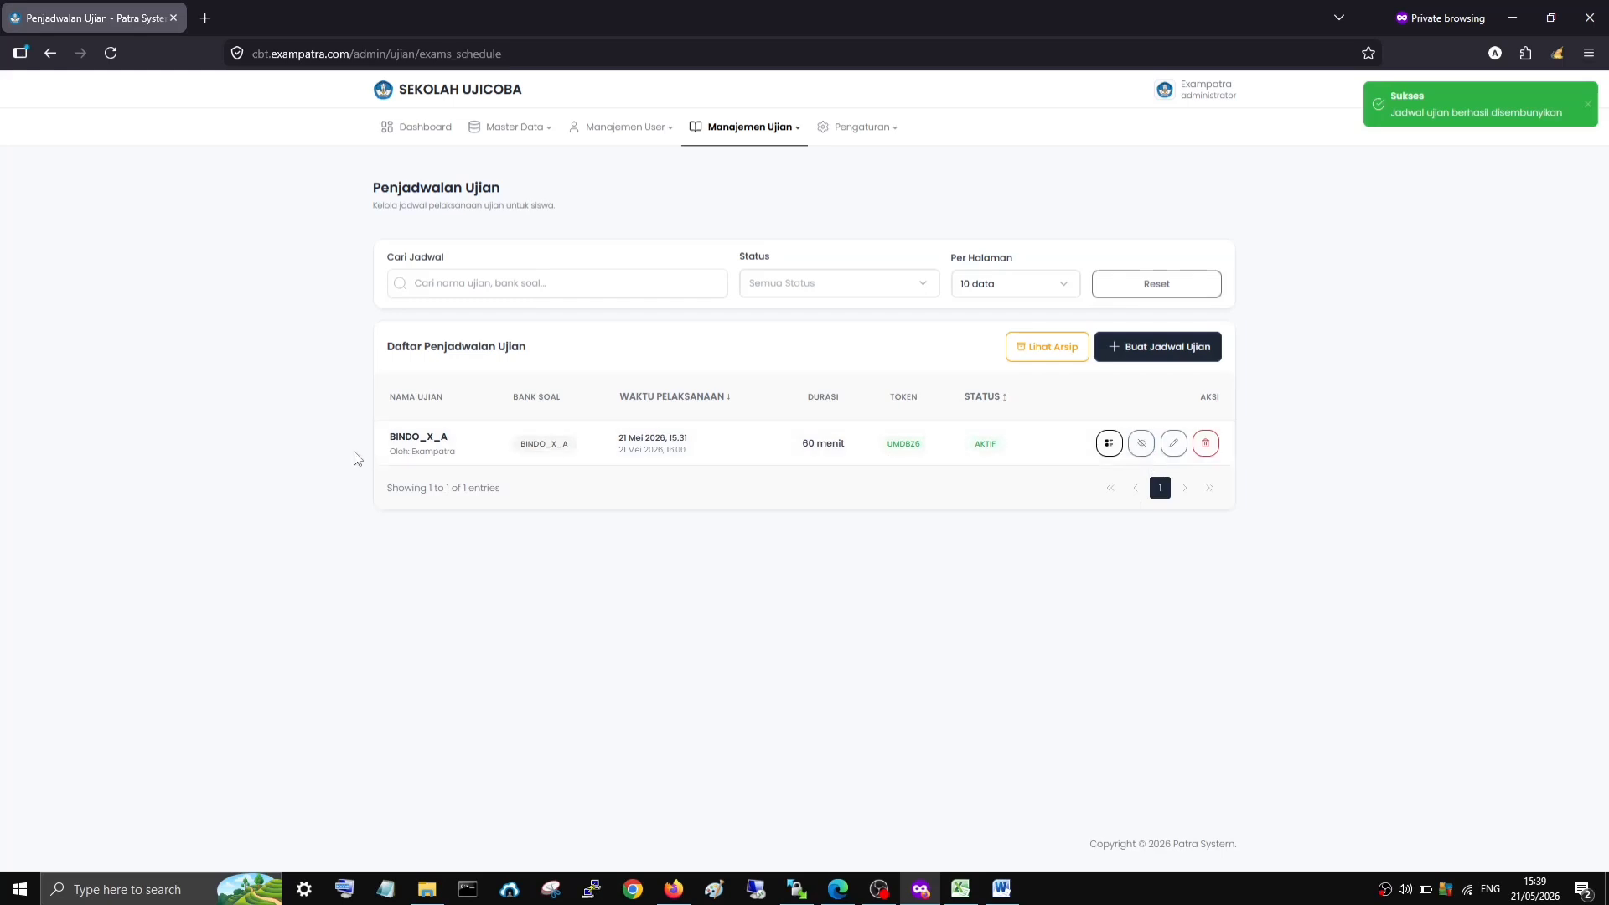
left_click_drag(390, 439, 444, 452)
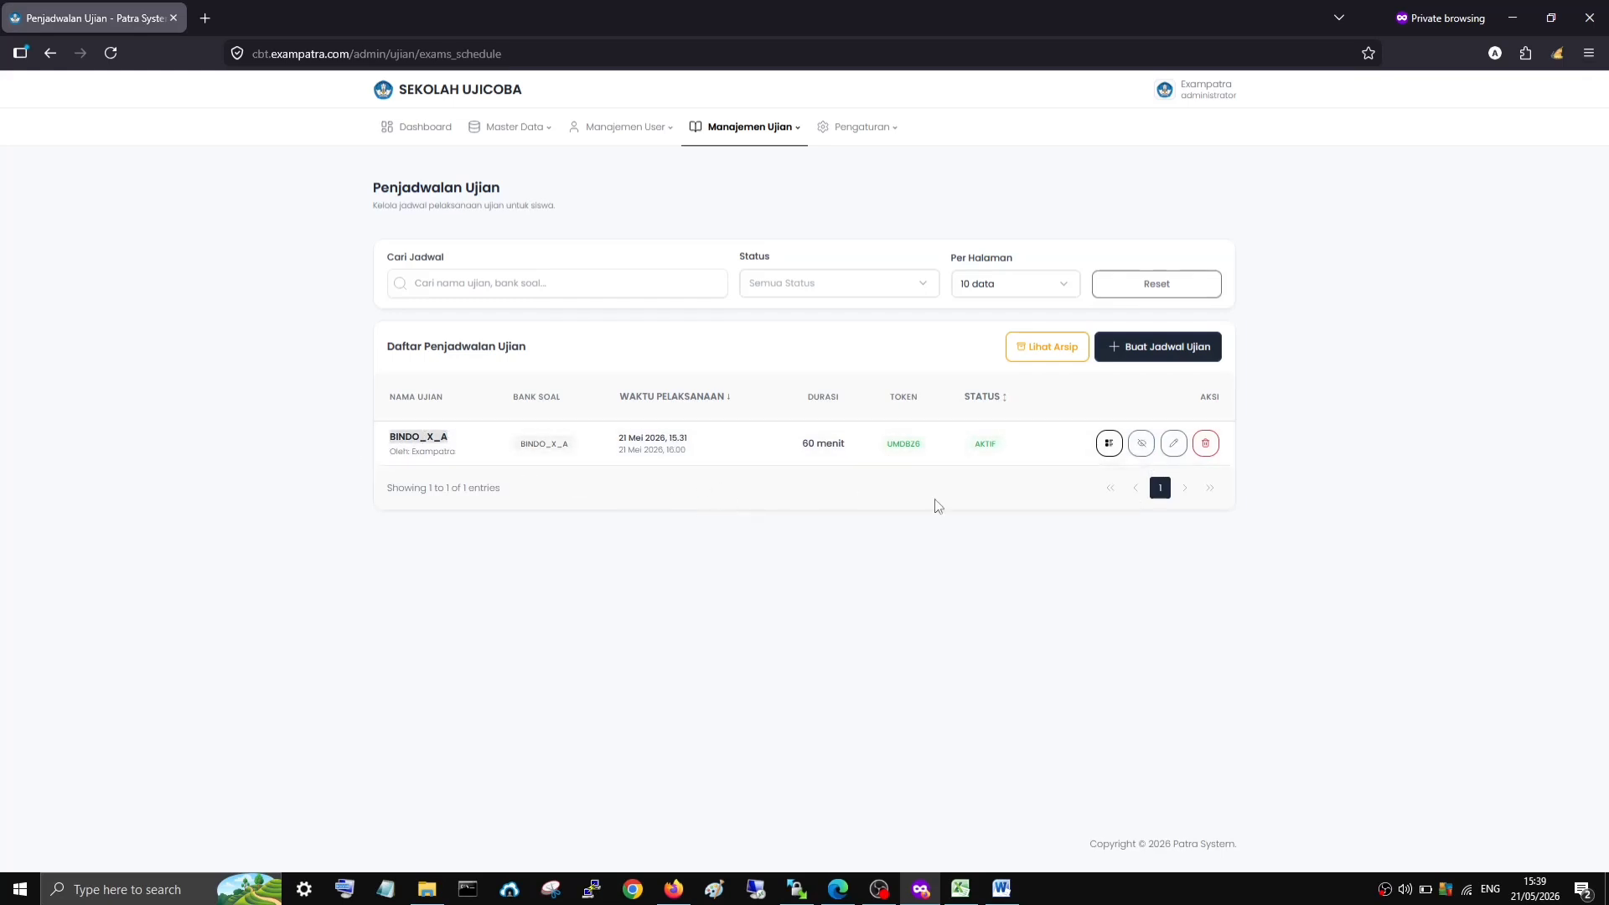
left_click(1144, 448)
- Examine the BINDO_X_A schedule's details and the locked-settings notice in its edit form, leaving without saving
left_click(1110, 447)
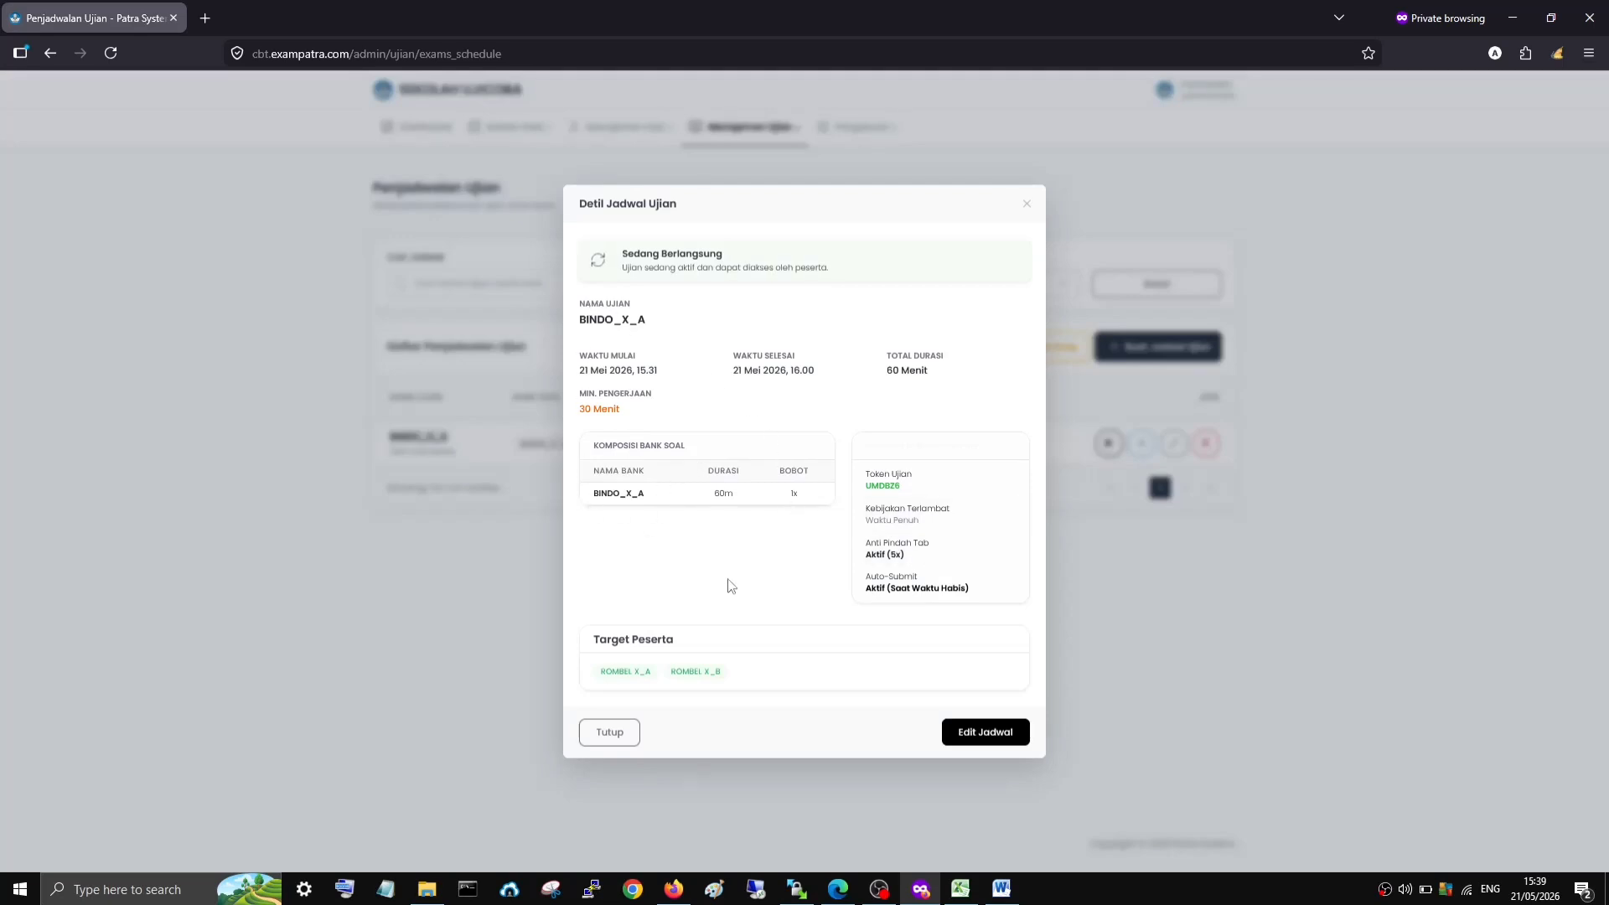
left_click(608, 732)
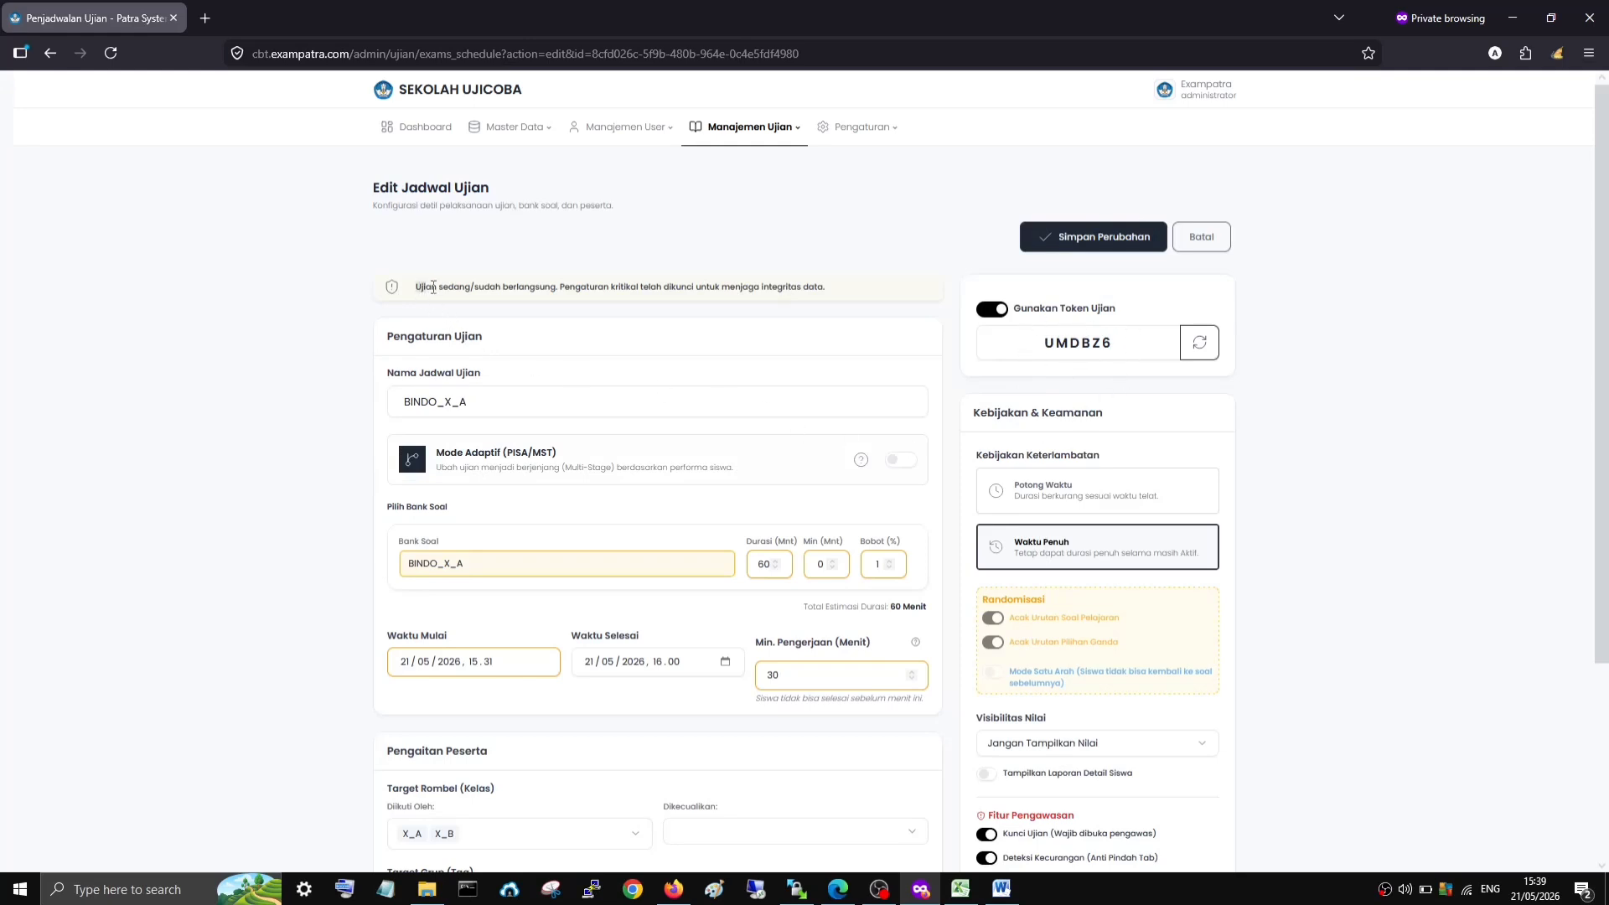
left_click_drag(428, 288, 832, 295)
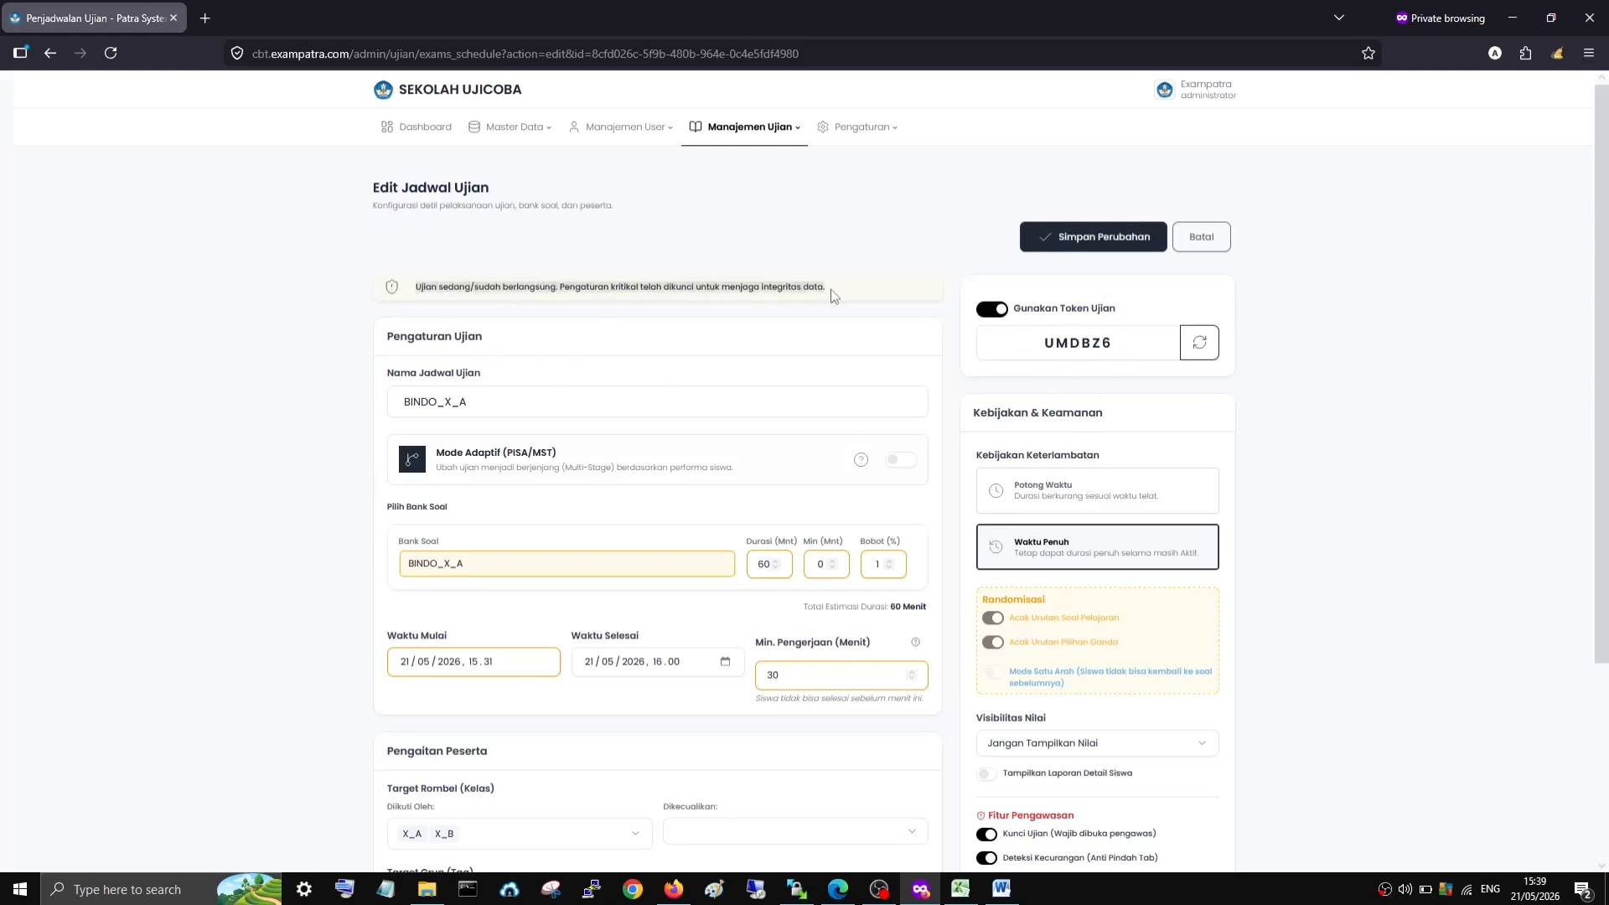
left_click(775, 288)
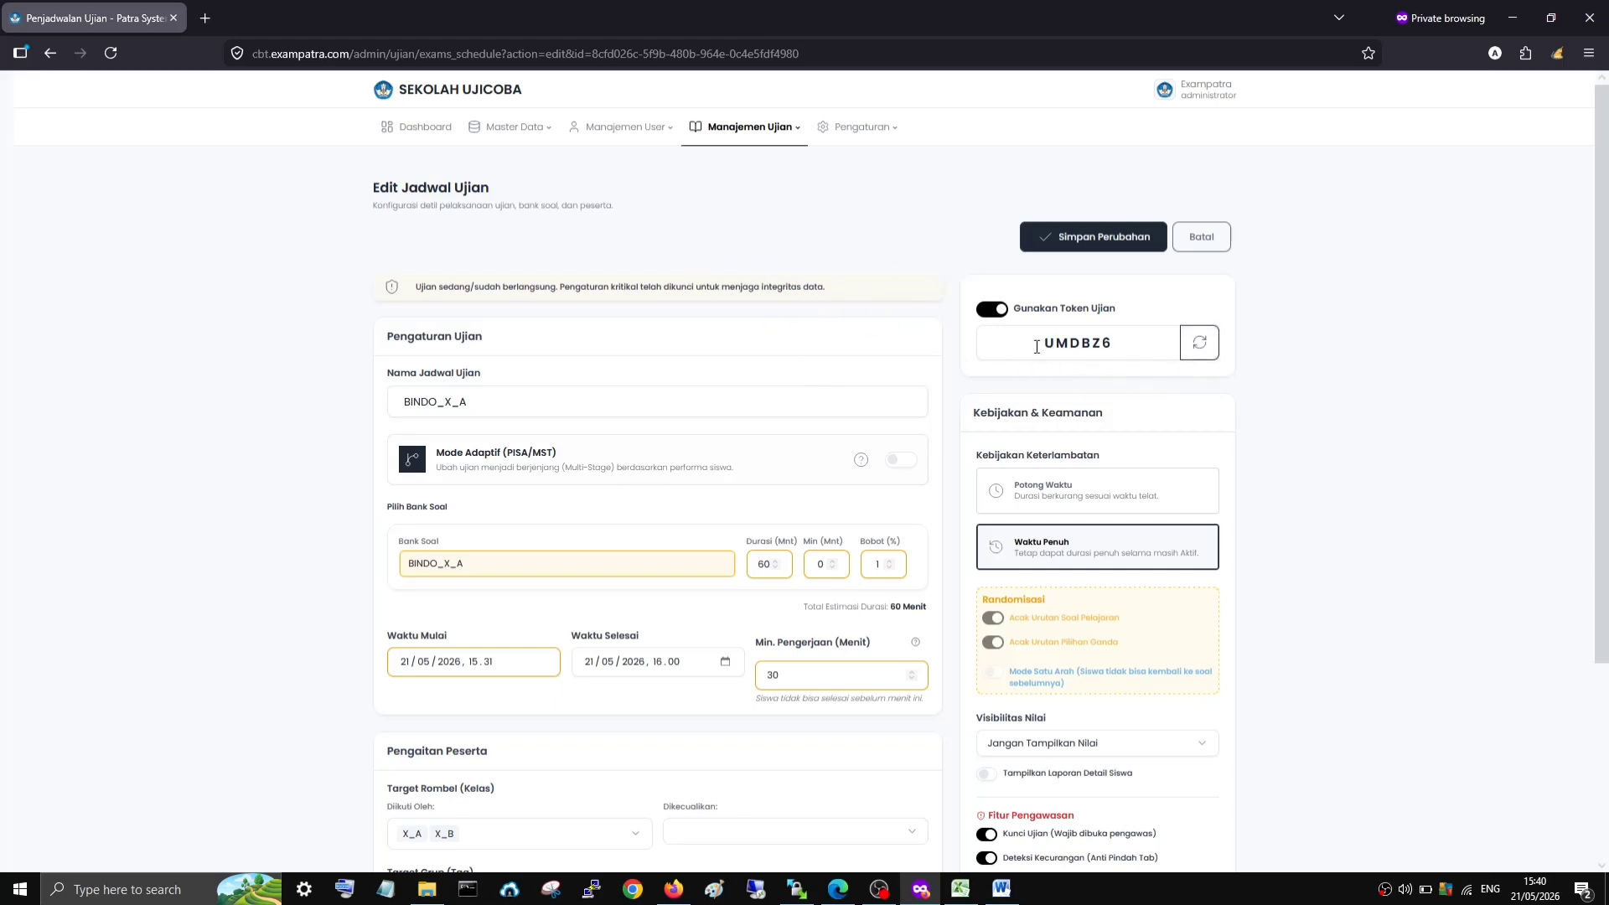
left_click(1210, 243)
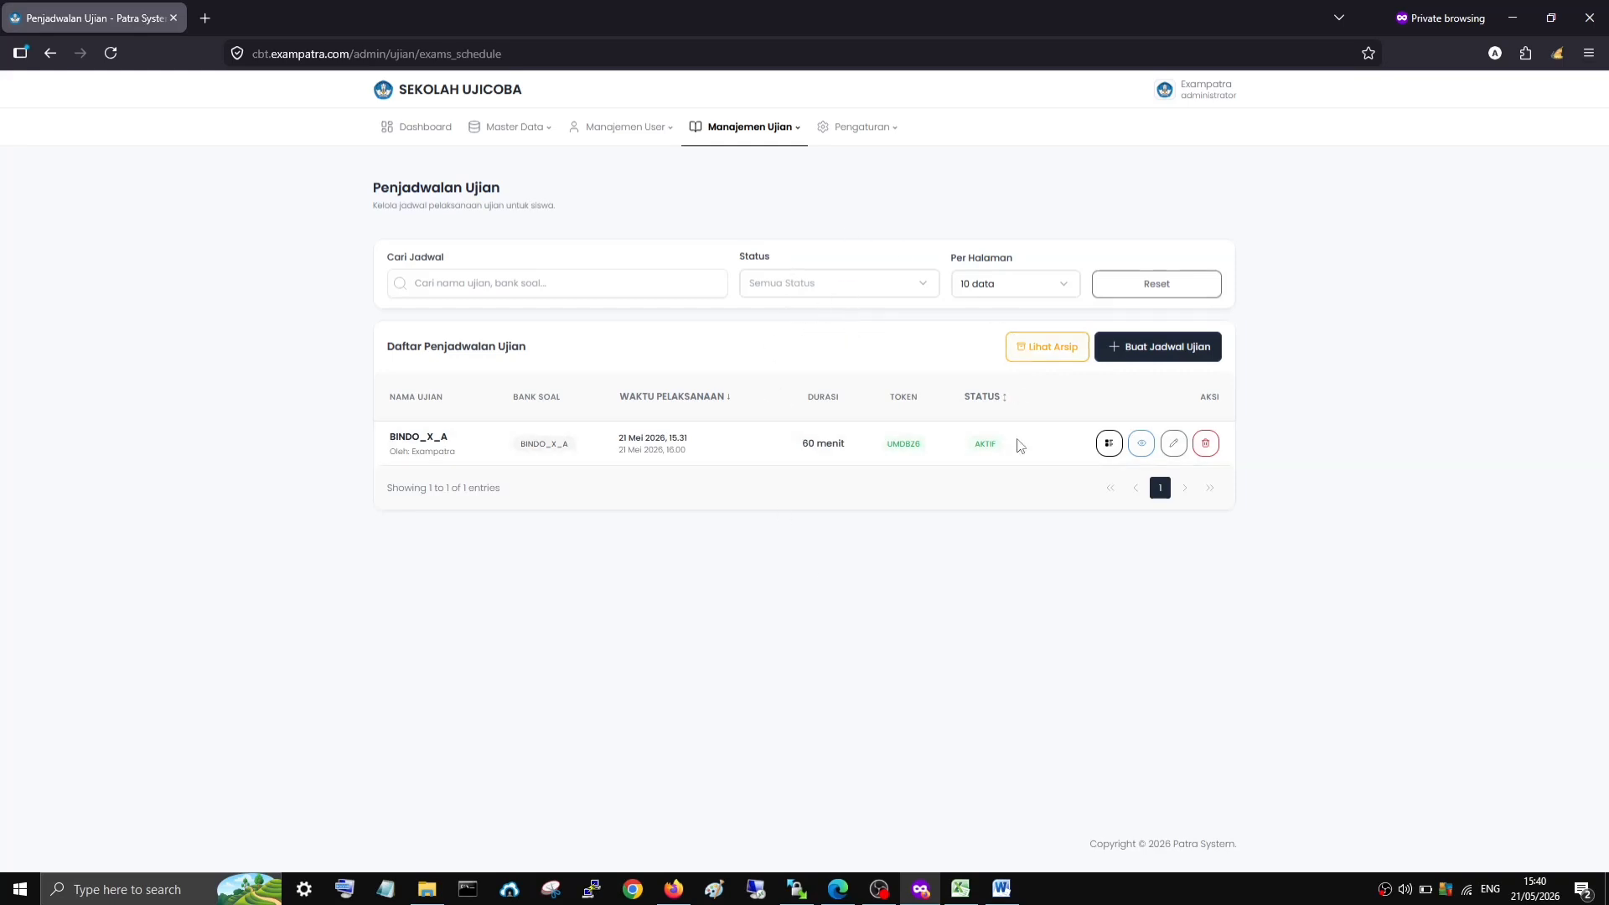
left_click(879, 889)
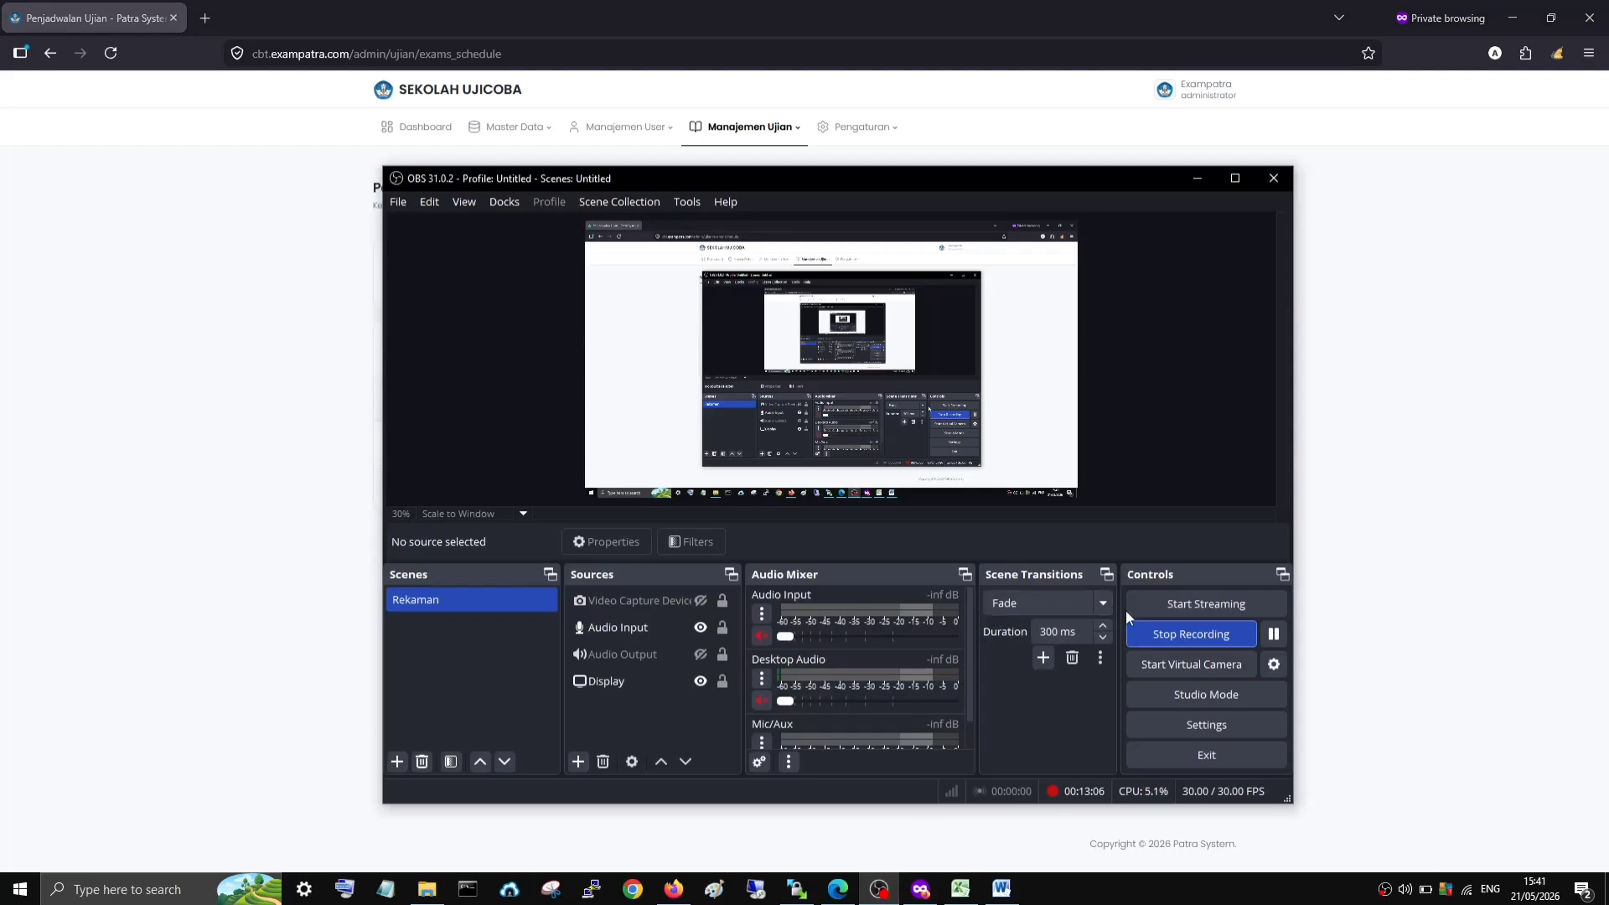